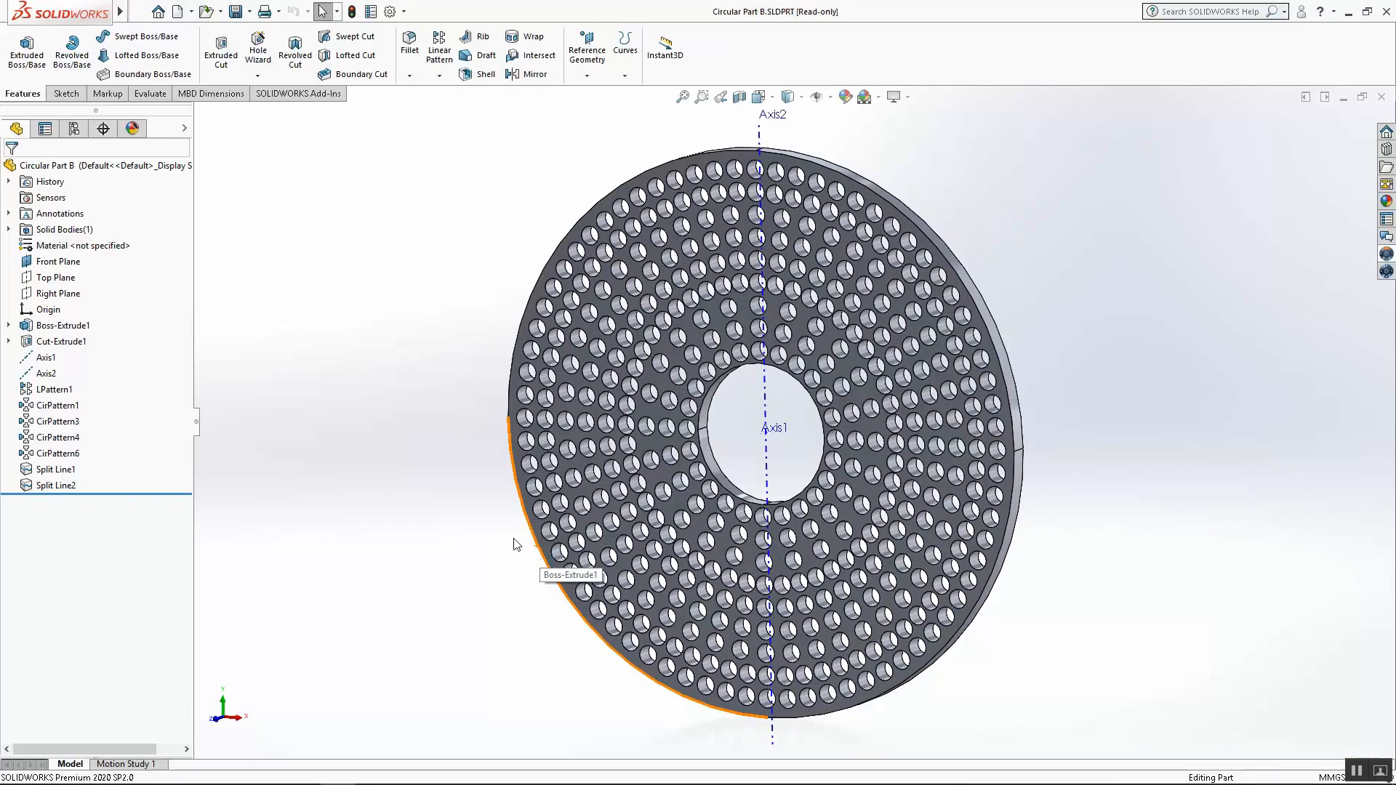
- Examine the perforated circular disc, its hole patterns and its thickness from the front and at an angle
mouse_move(734, 483)
middle_down()
mouse_move(774, 453)
mouse_move(747, 488)
middle_up()
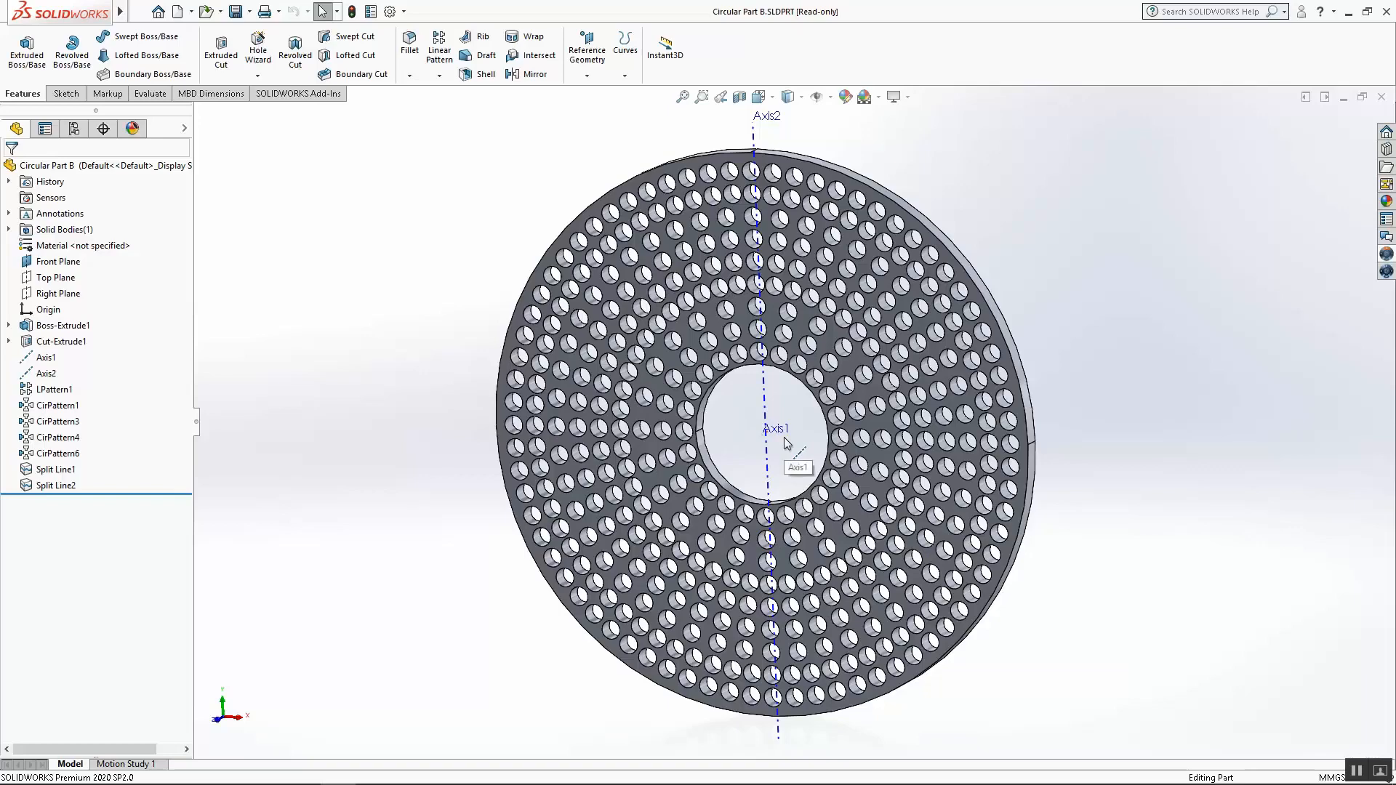
middle_drag(786, 443, 797, 401)
key(Escape)
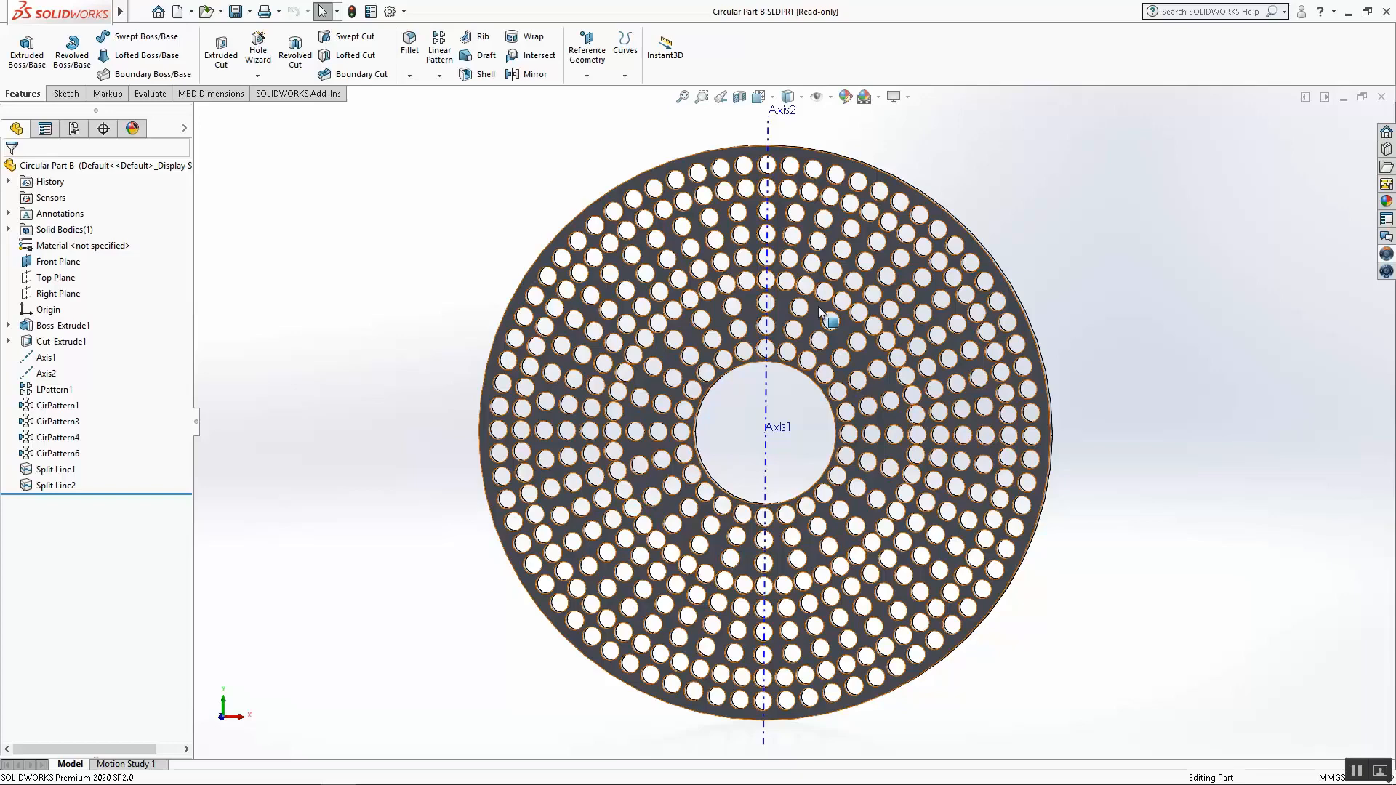
middle_drag(1097, 458, 1025, 482)
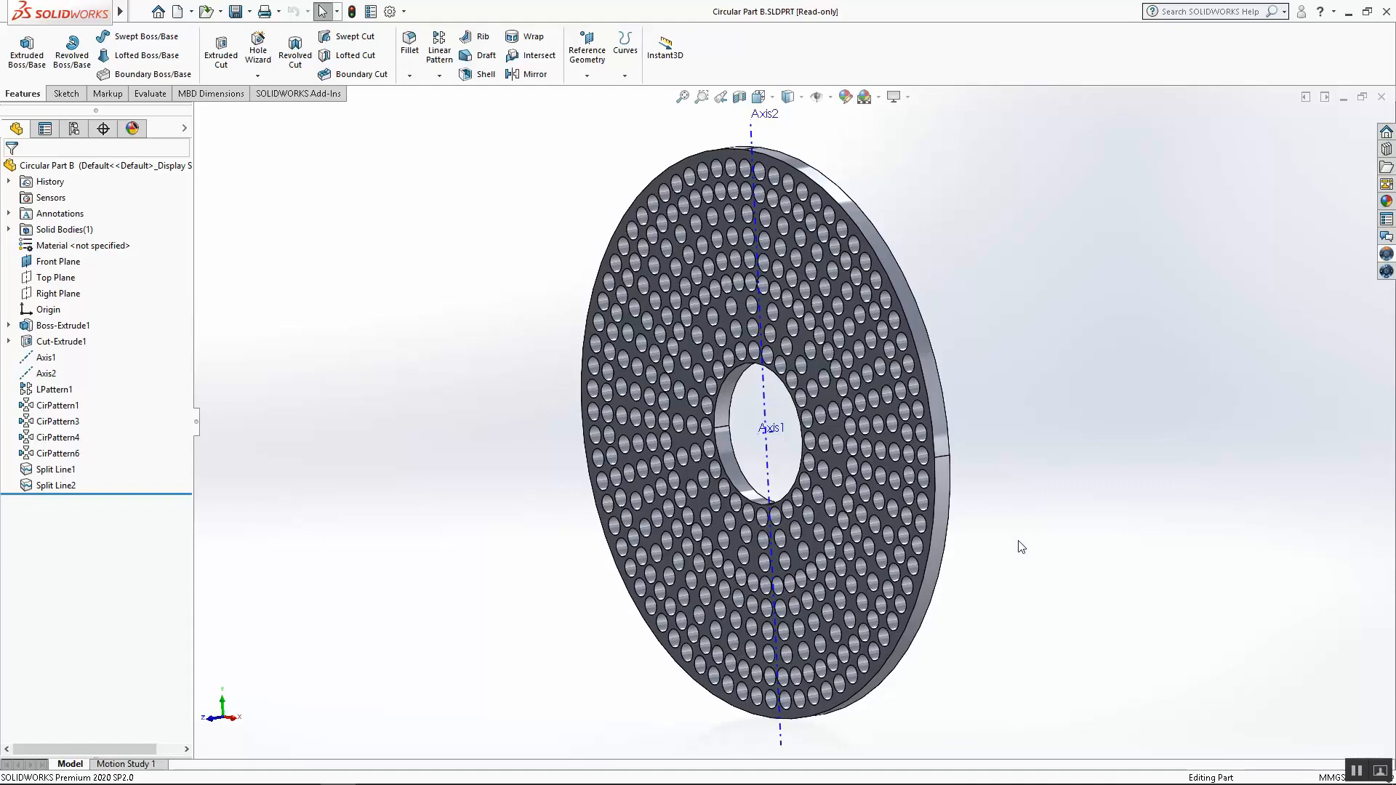
middle_drag(1047, 571, 1077, 580)
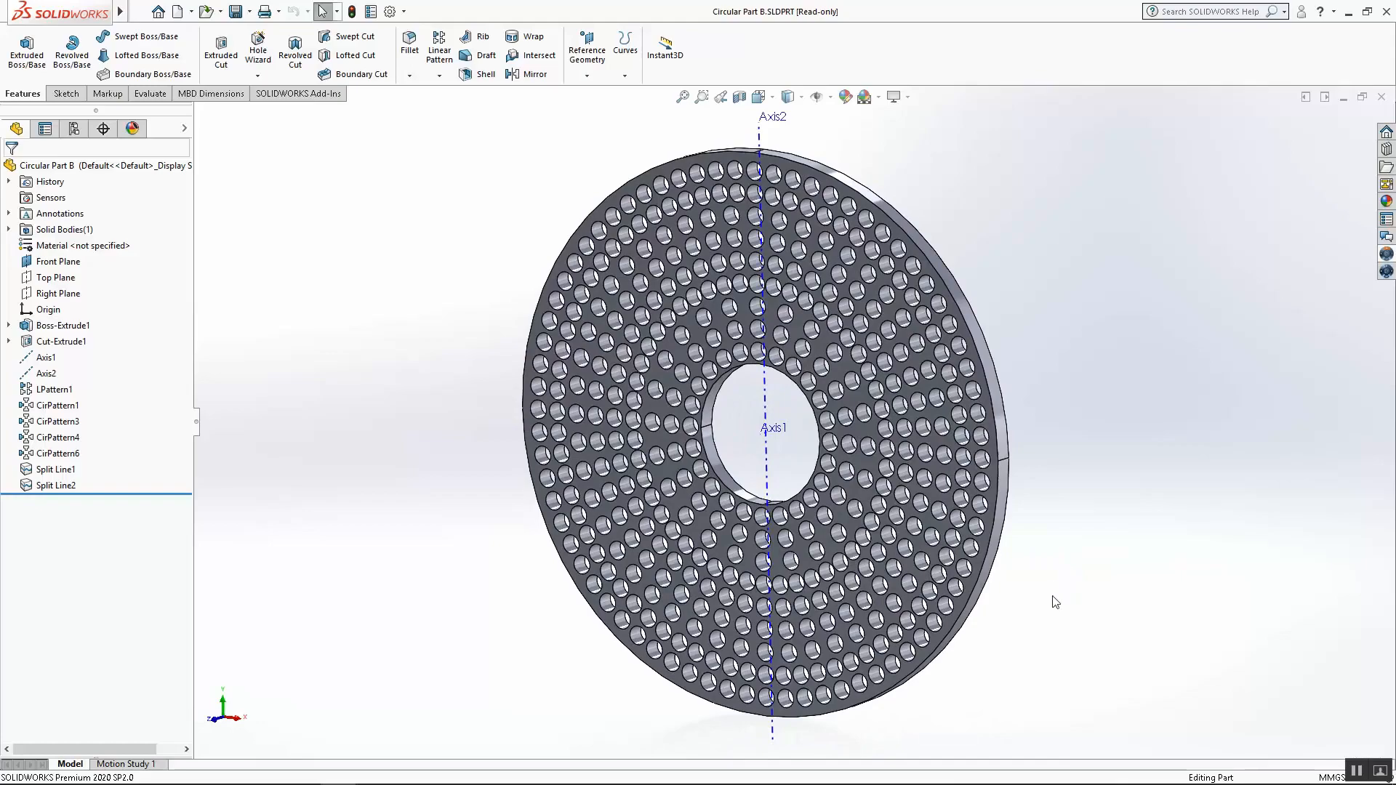
scroll(1082, 612, down, 2)
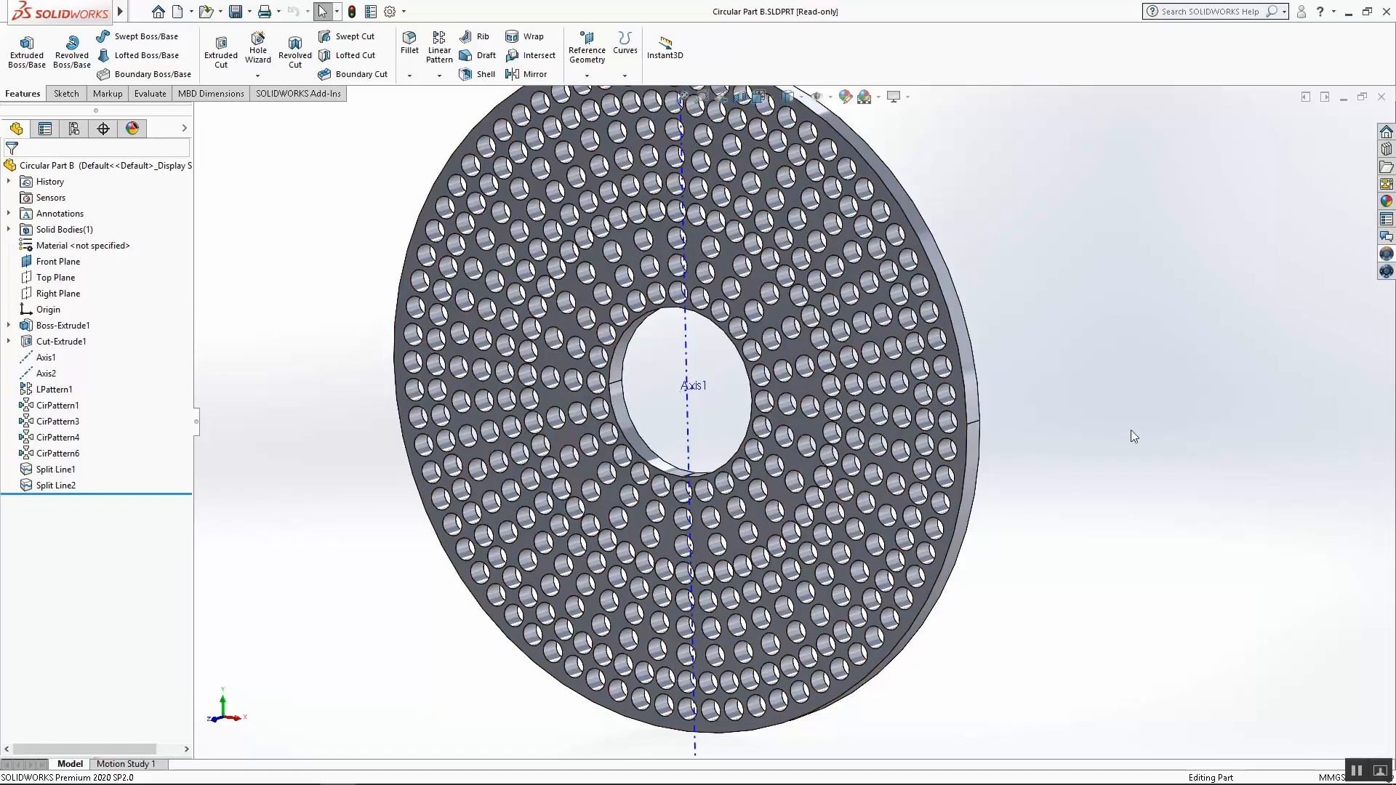
scroll(796, 277, up, 1)
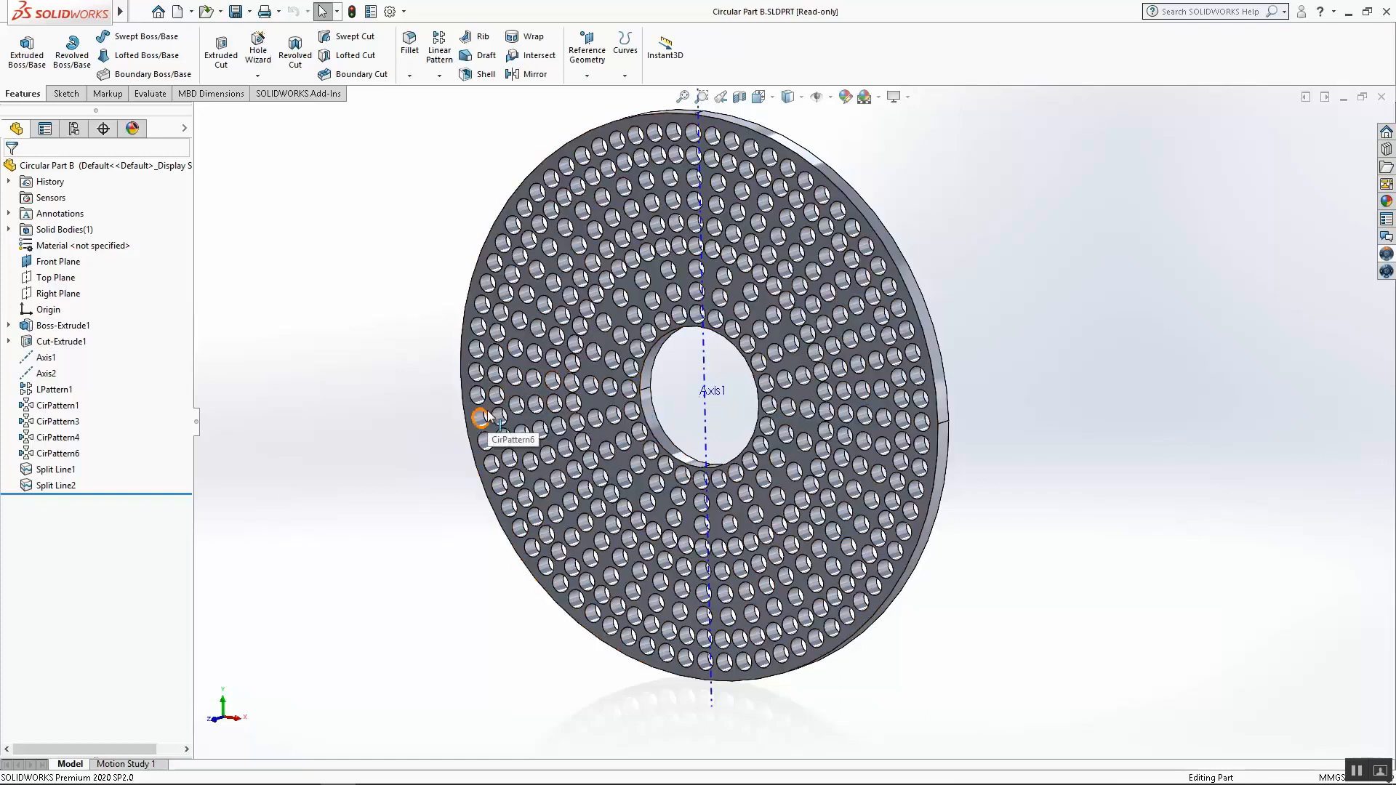
- Bring up the MySession record of Circular Part B and narrow its pane to uncover the model
click(1387, 259)
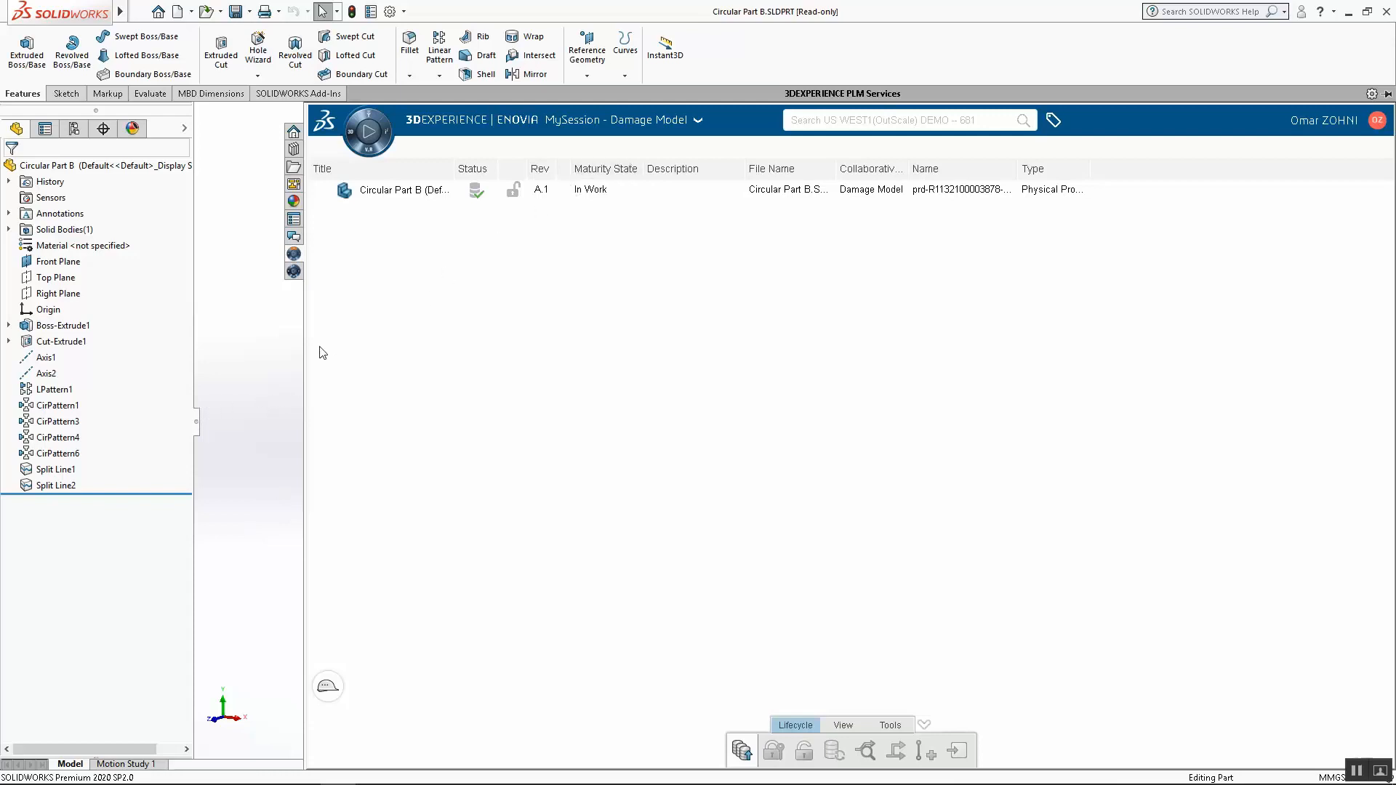
drag(303, 361, 1038, 465)
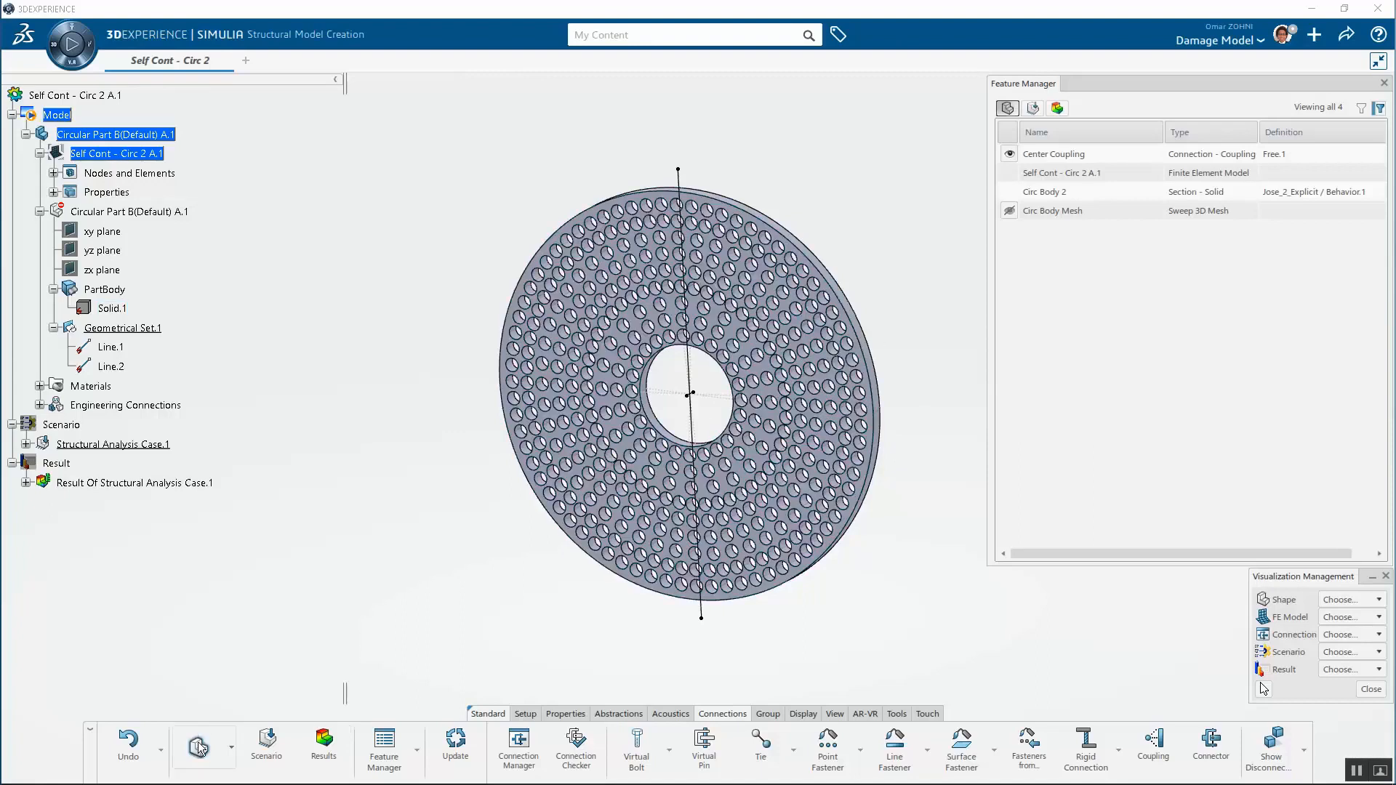
- Review the simulation's model, scenario and result features, including the Circ Body 2 section and Circ Body Mesh
click(231, 748)
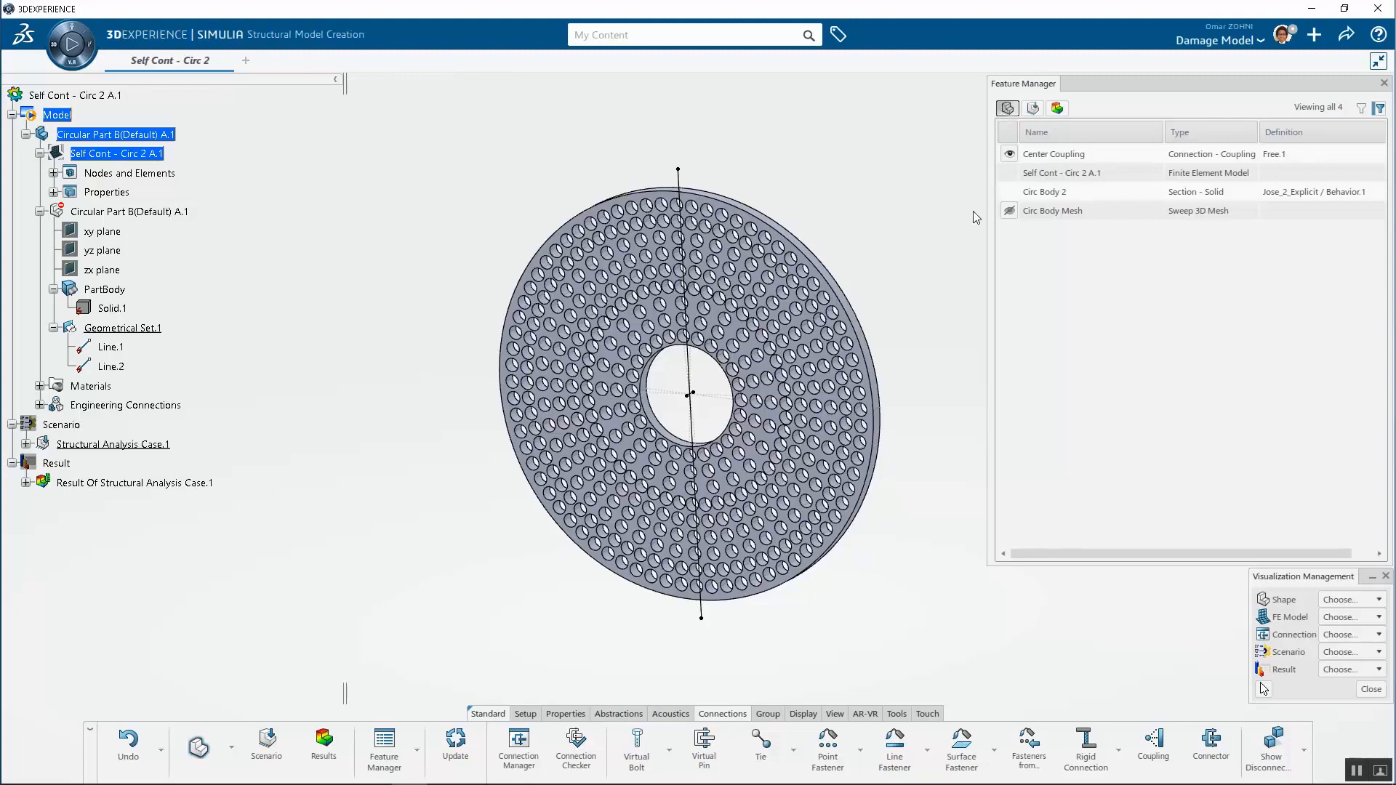
click(1032, 109)
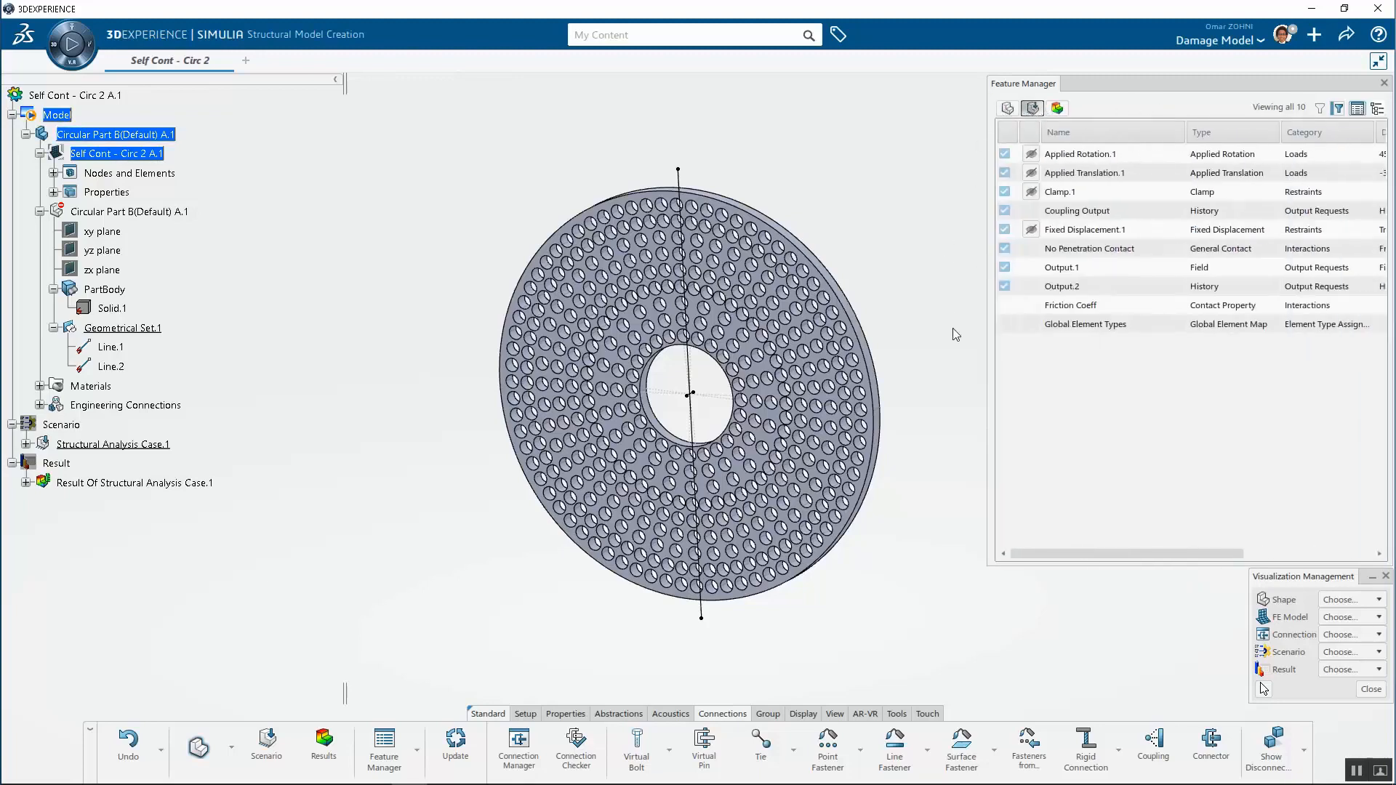
click(1058, 109)
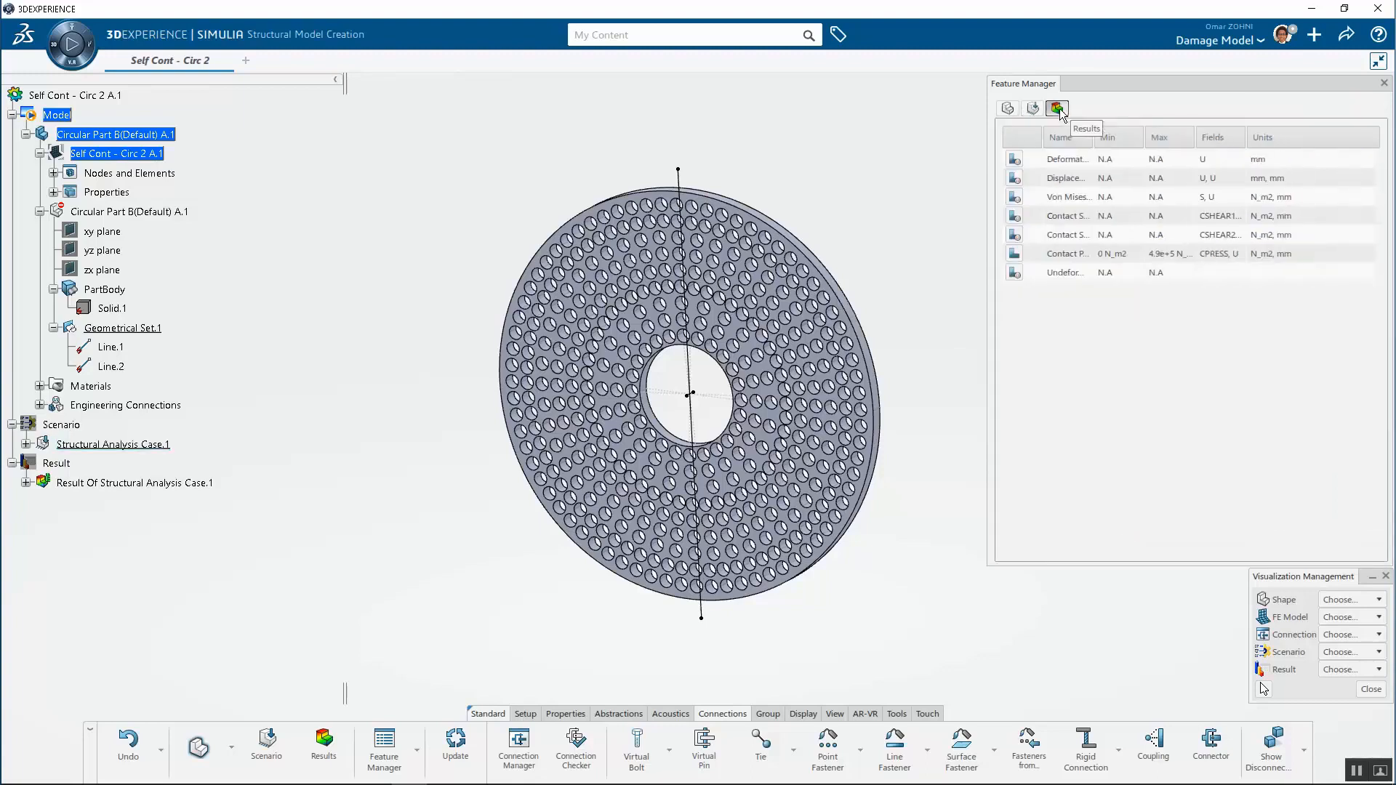
click(1008, 109)
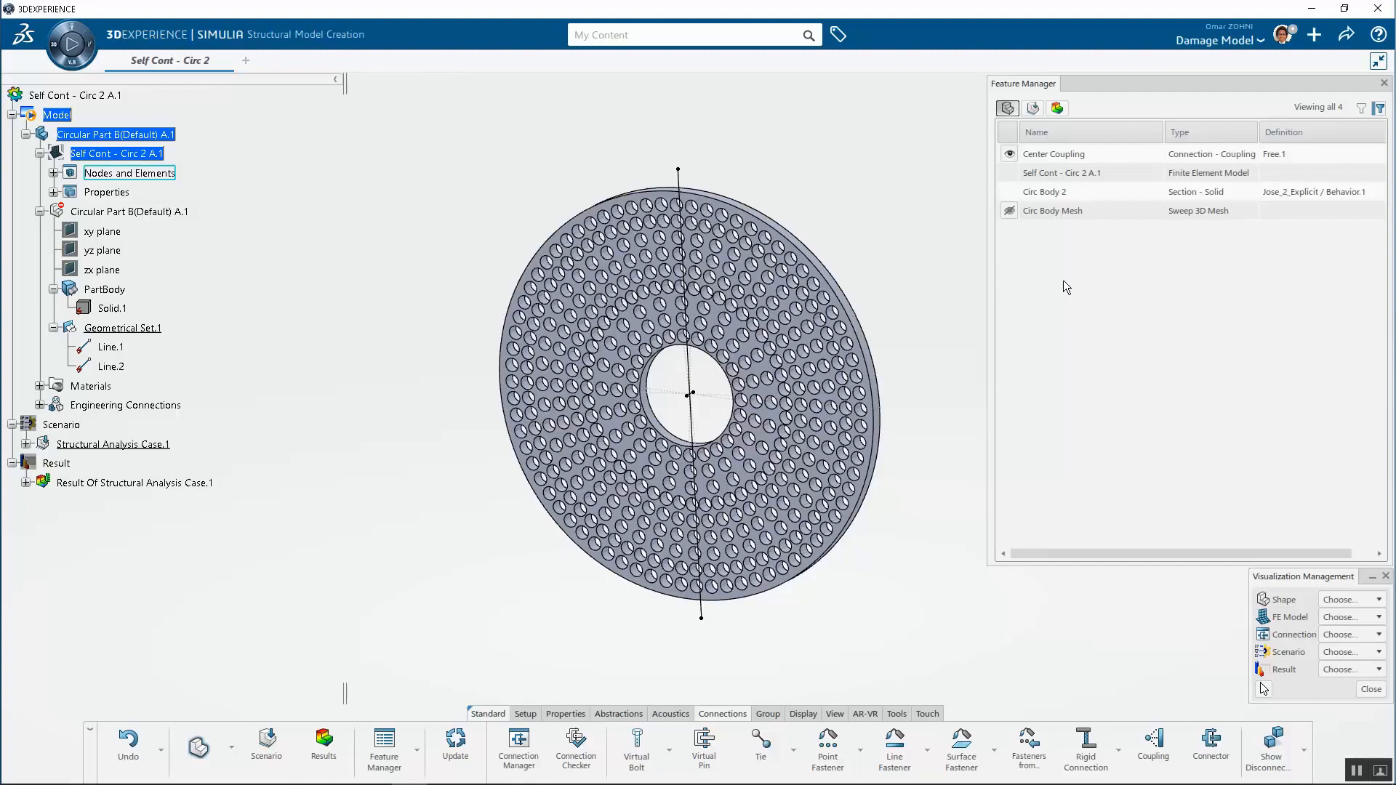
click(1070, 186)
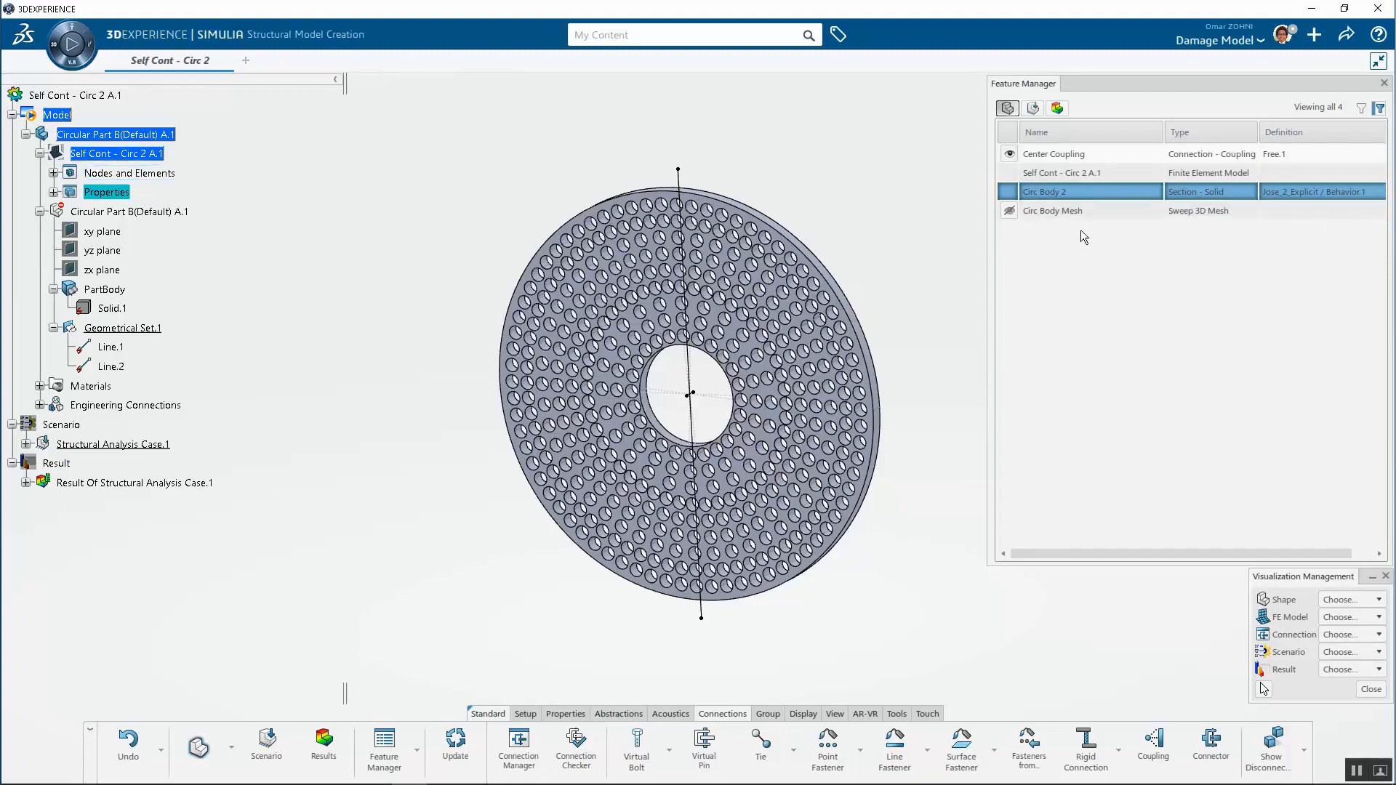
click(1085, 211)
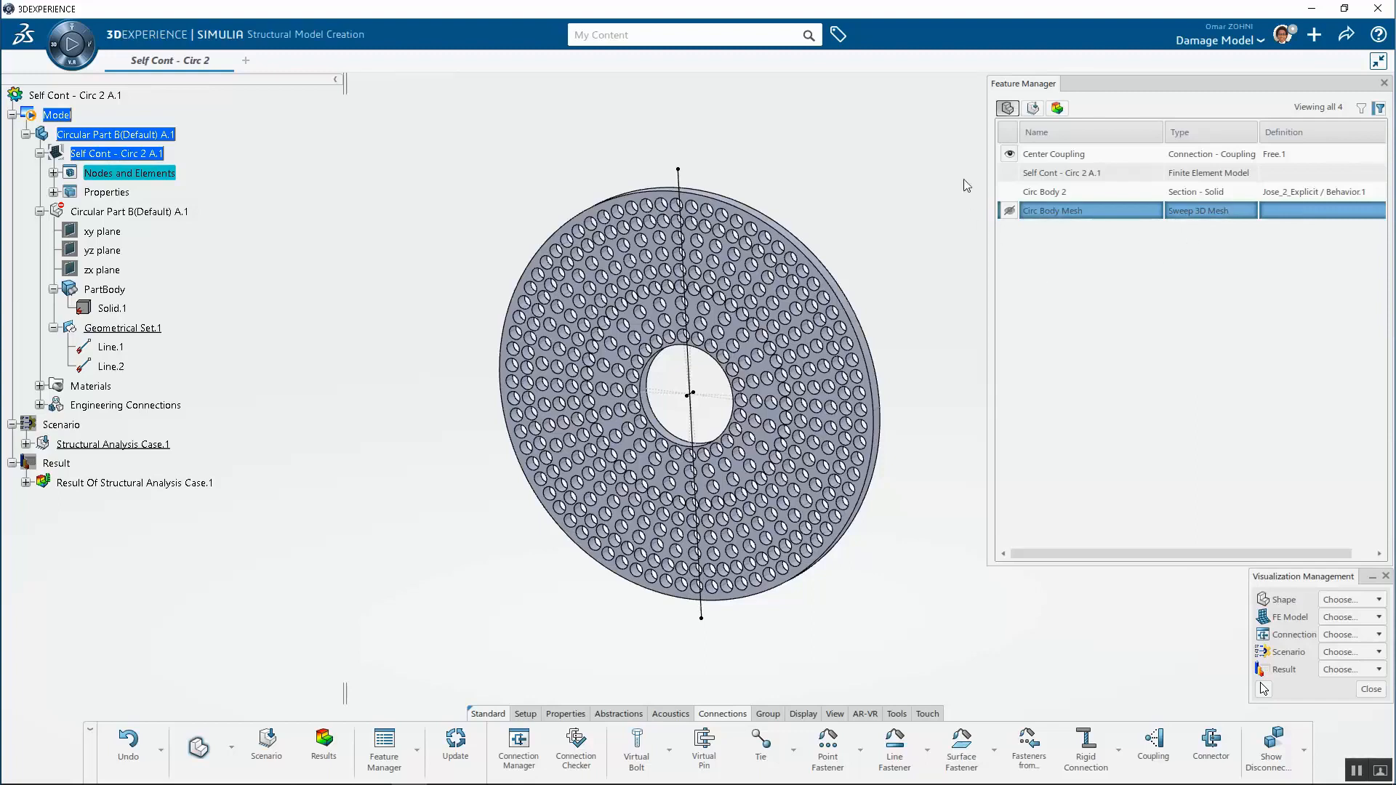
click(935, 169)
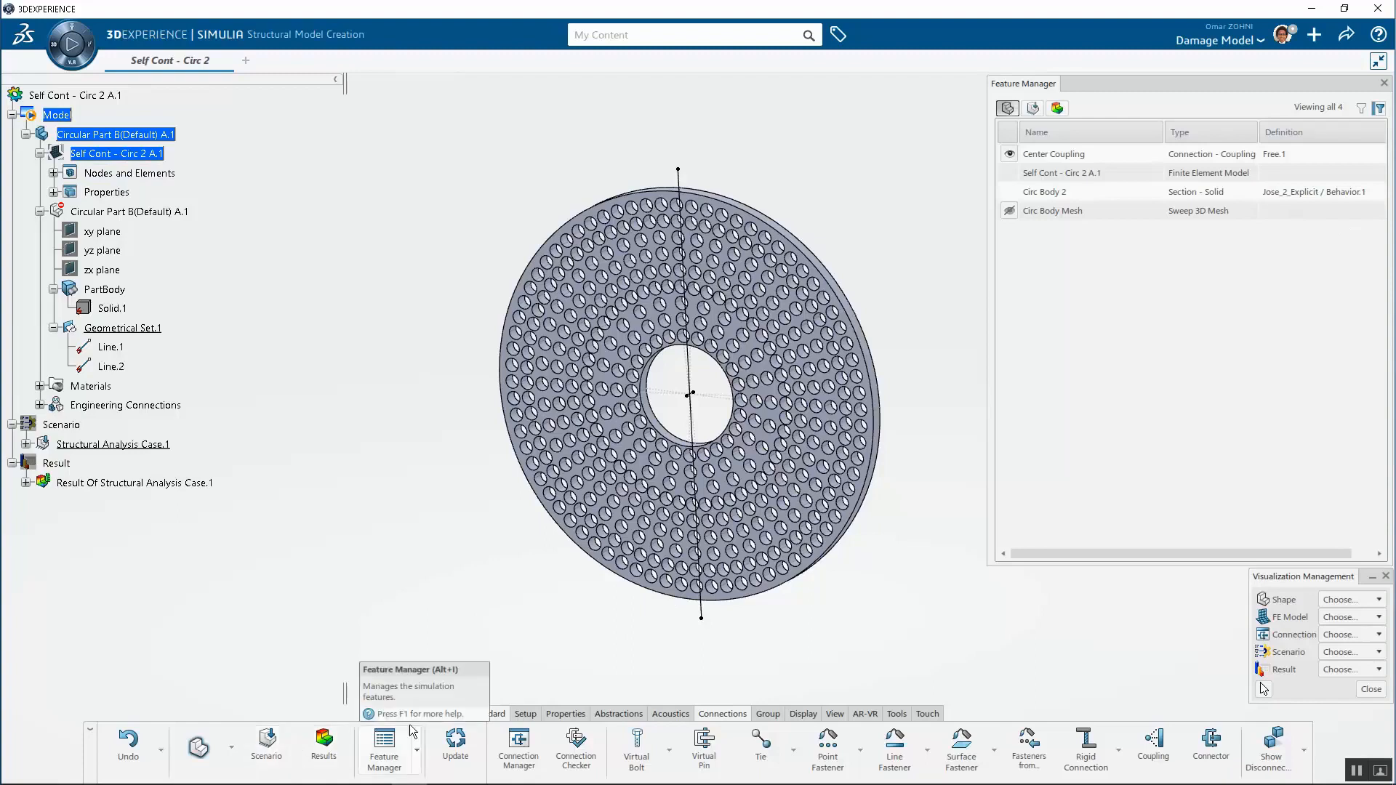
- List the in-session materials in the Material Palette and examine the disc material's simulation properties
click(525, 713)
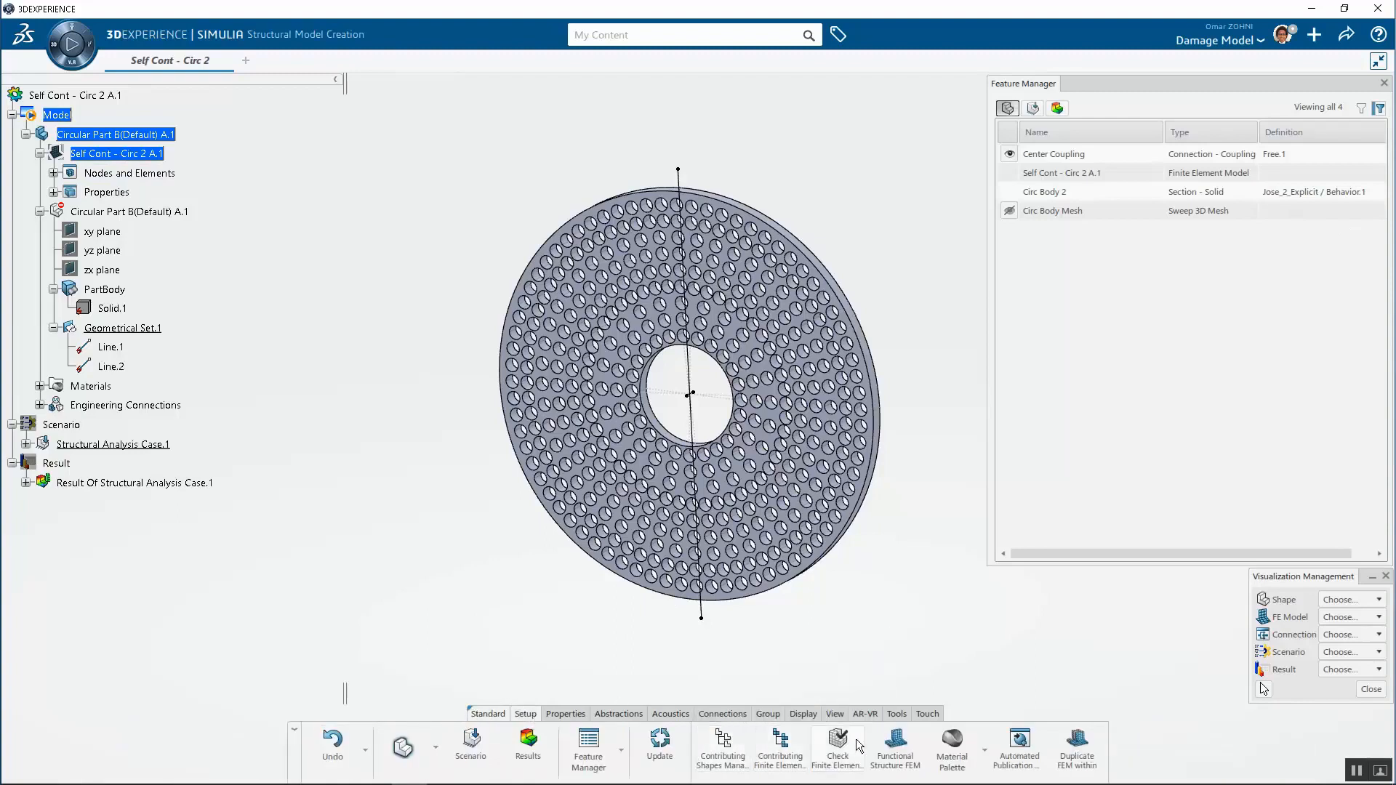
click(952, 745)
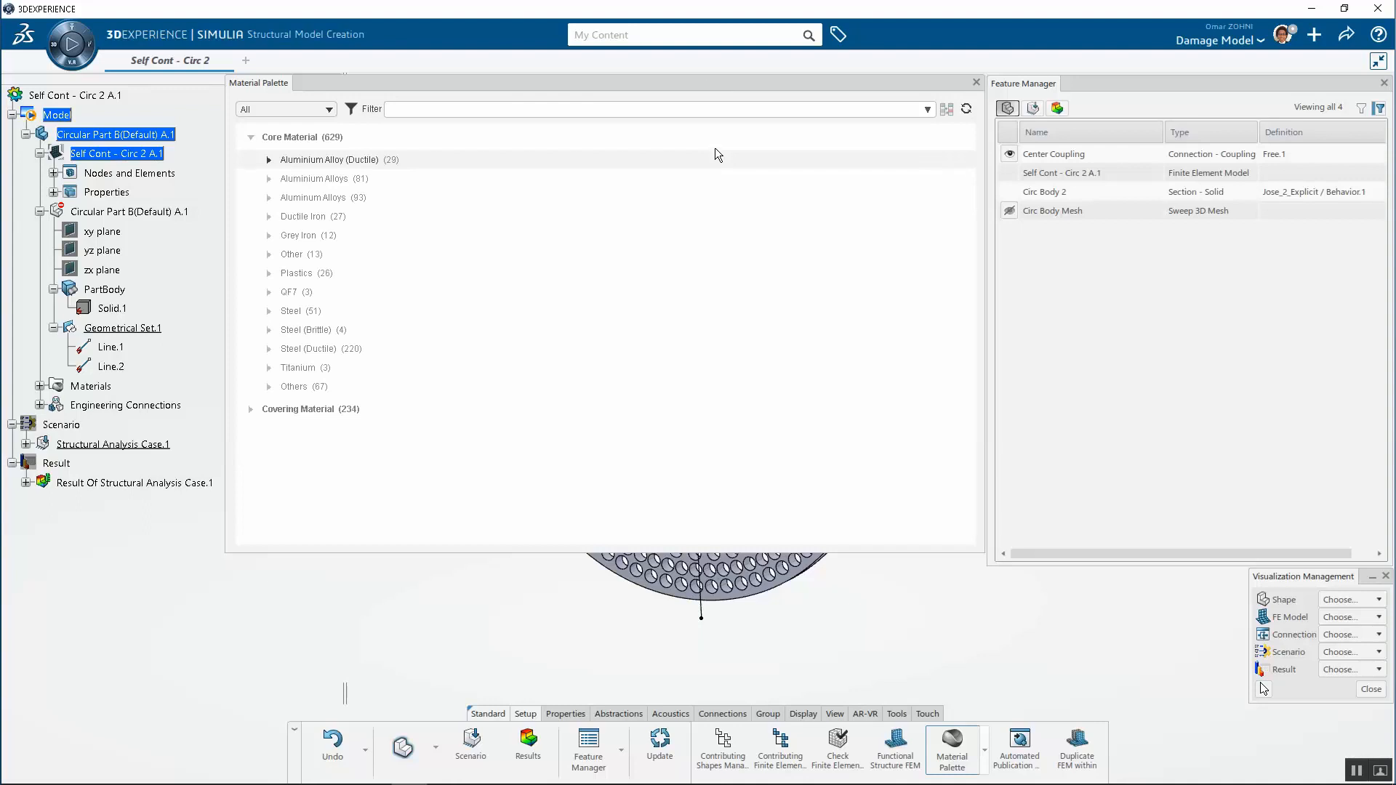
click(306, 111)
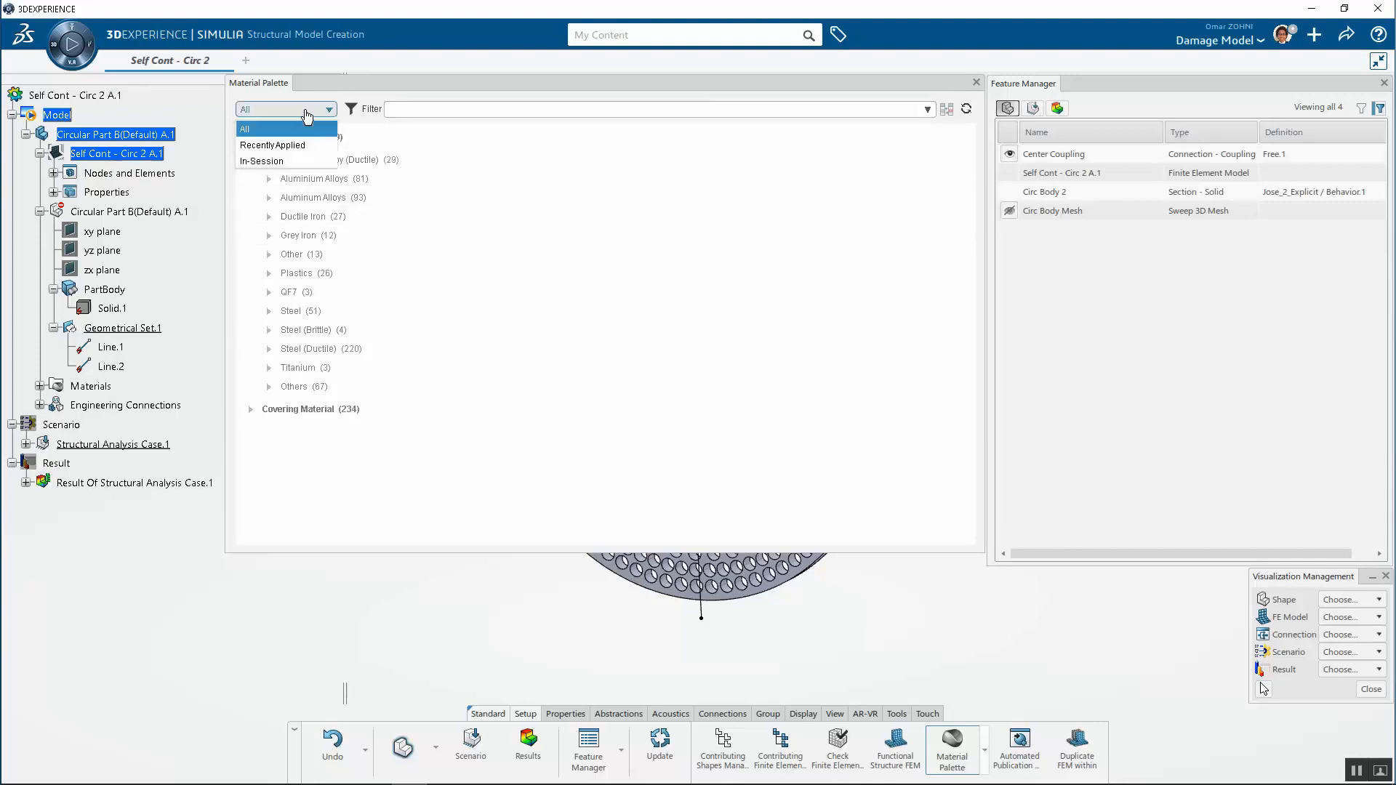
click(288, 161)
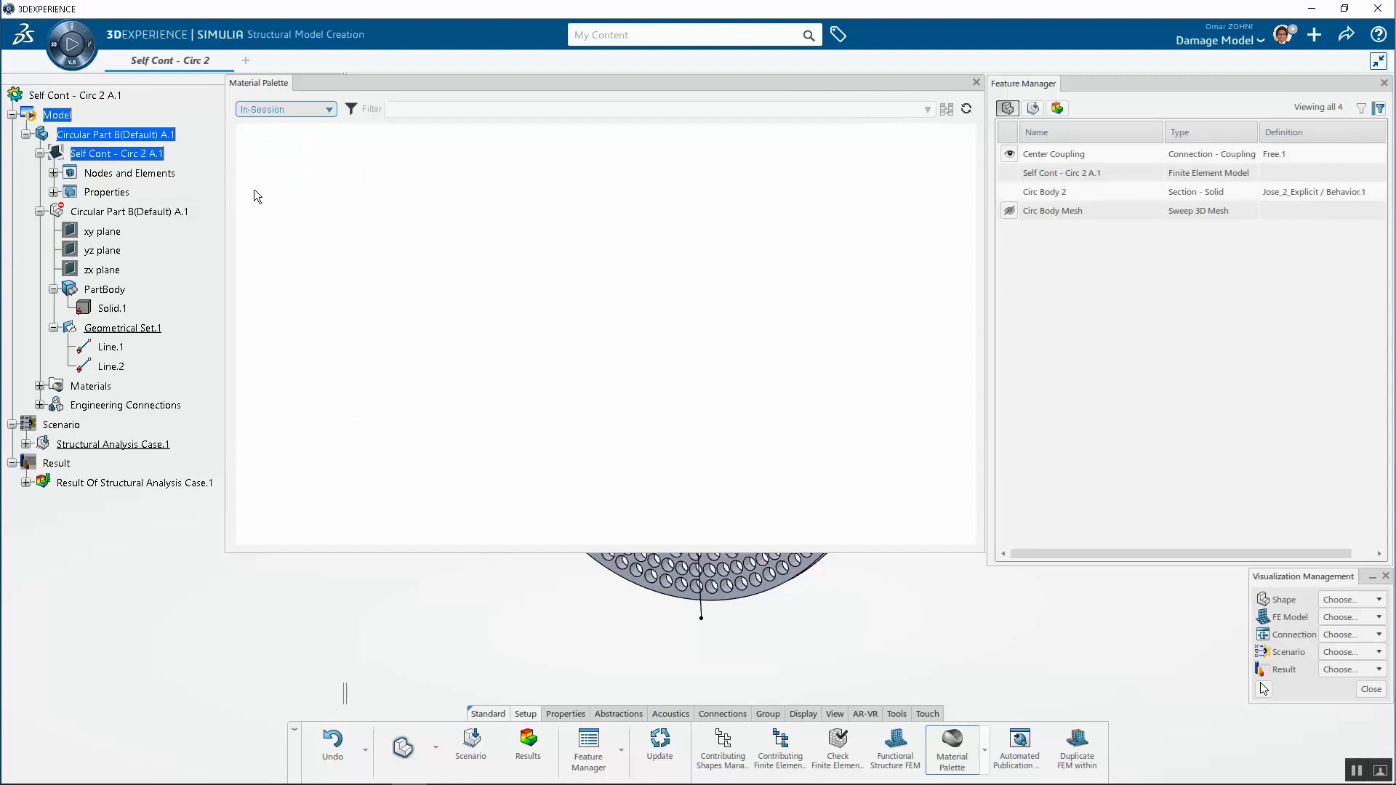
click(304, 138)
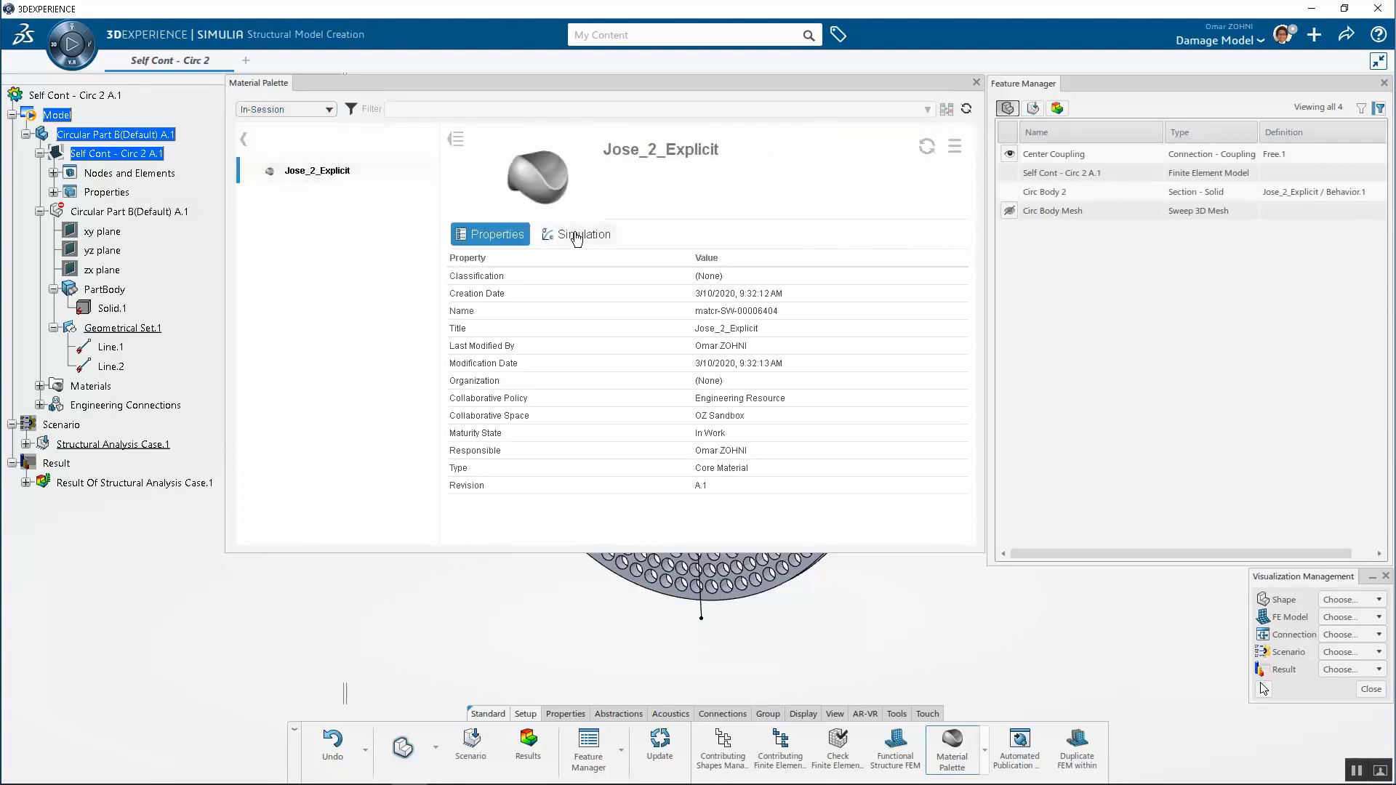
click(575, 234)
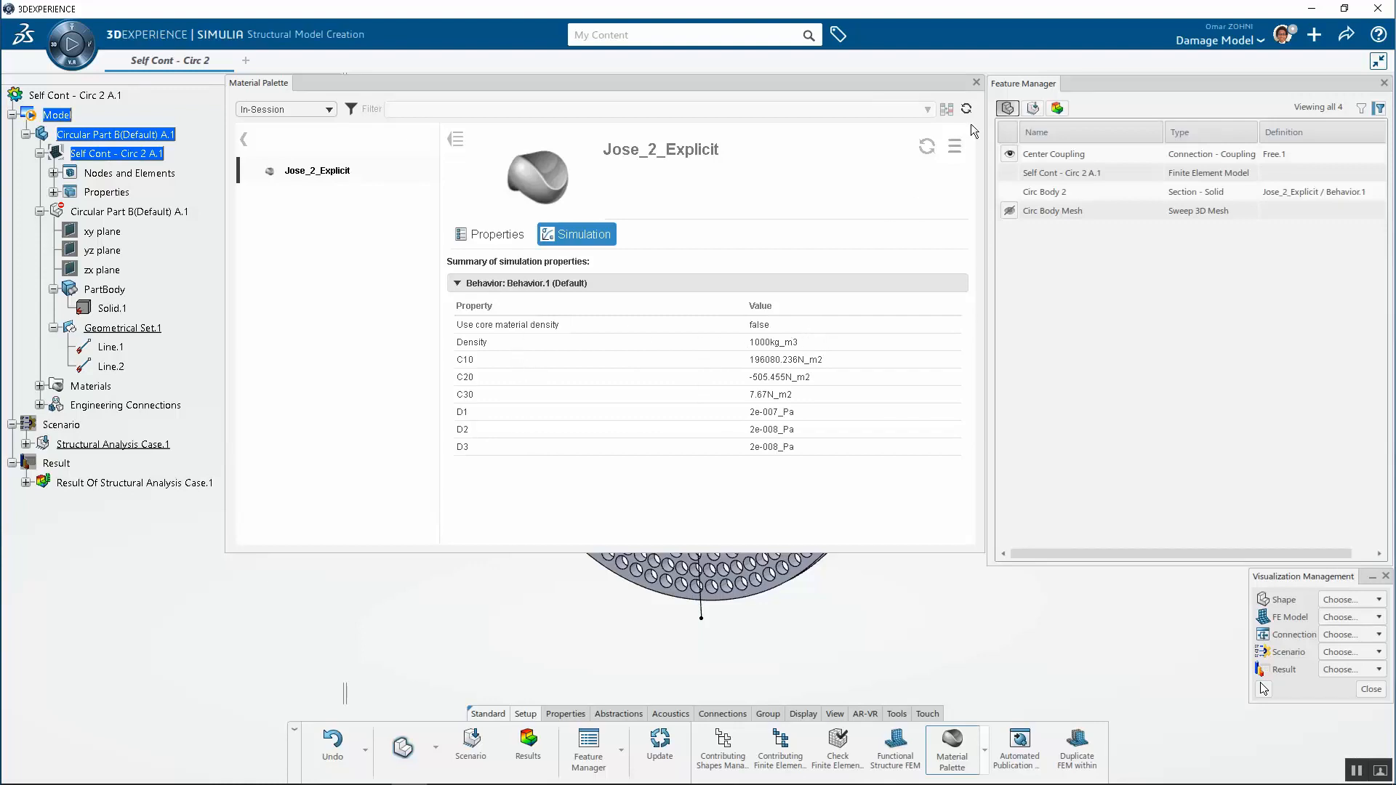
- Inspect the hyperelastic coefficients in the material's simulation domain definition, then close it without changes
click(953, 148)
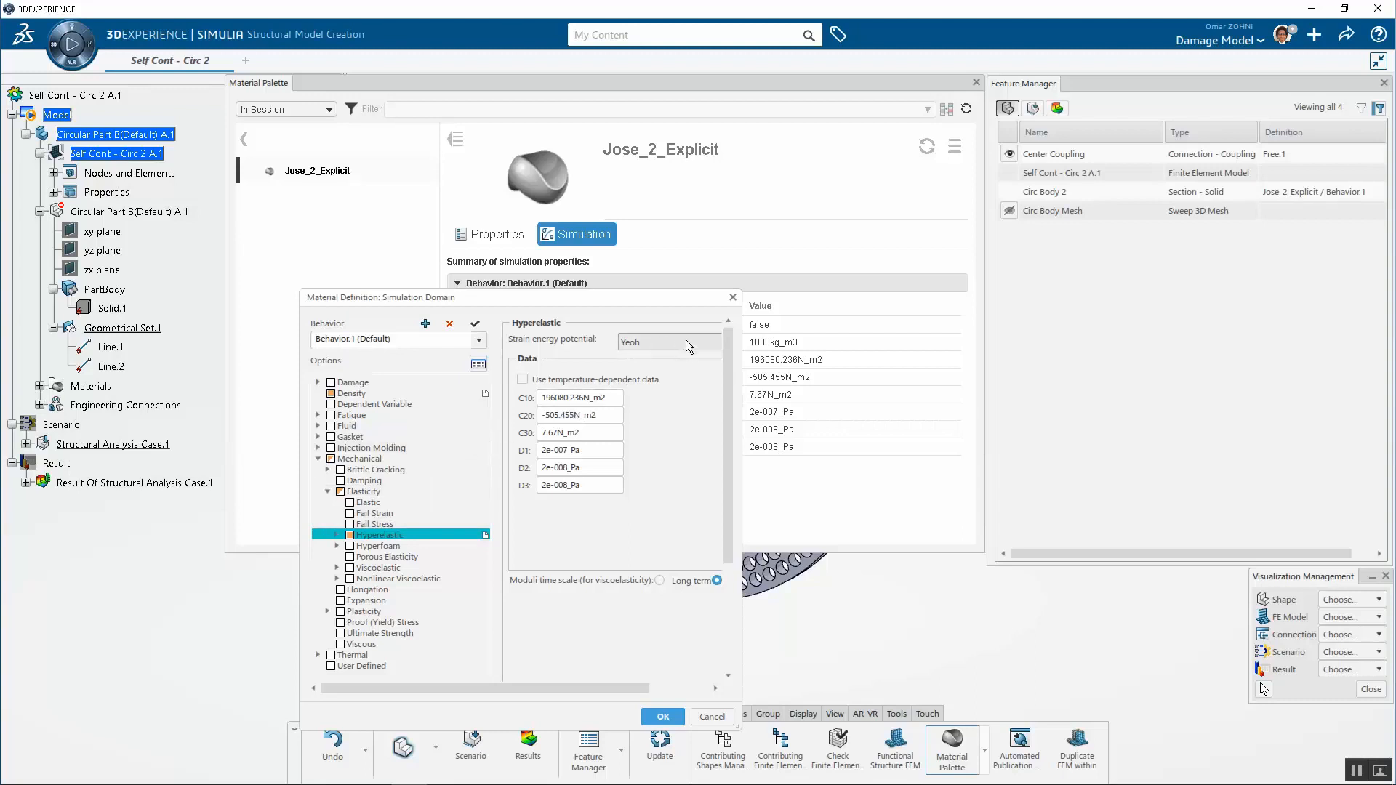
drag(740, 380, 866, 384)
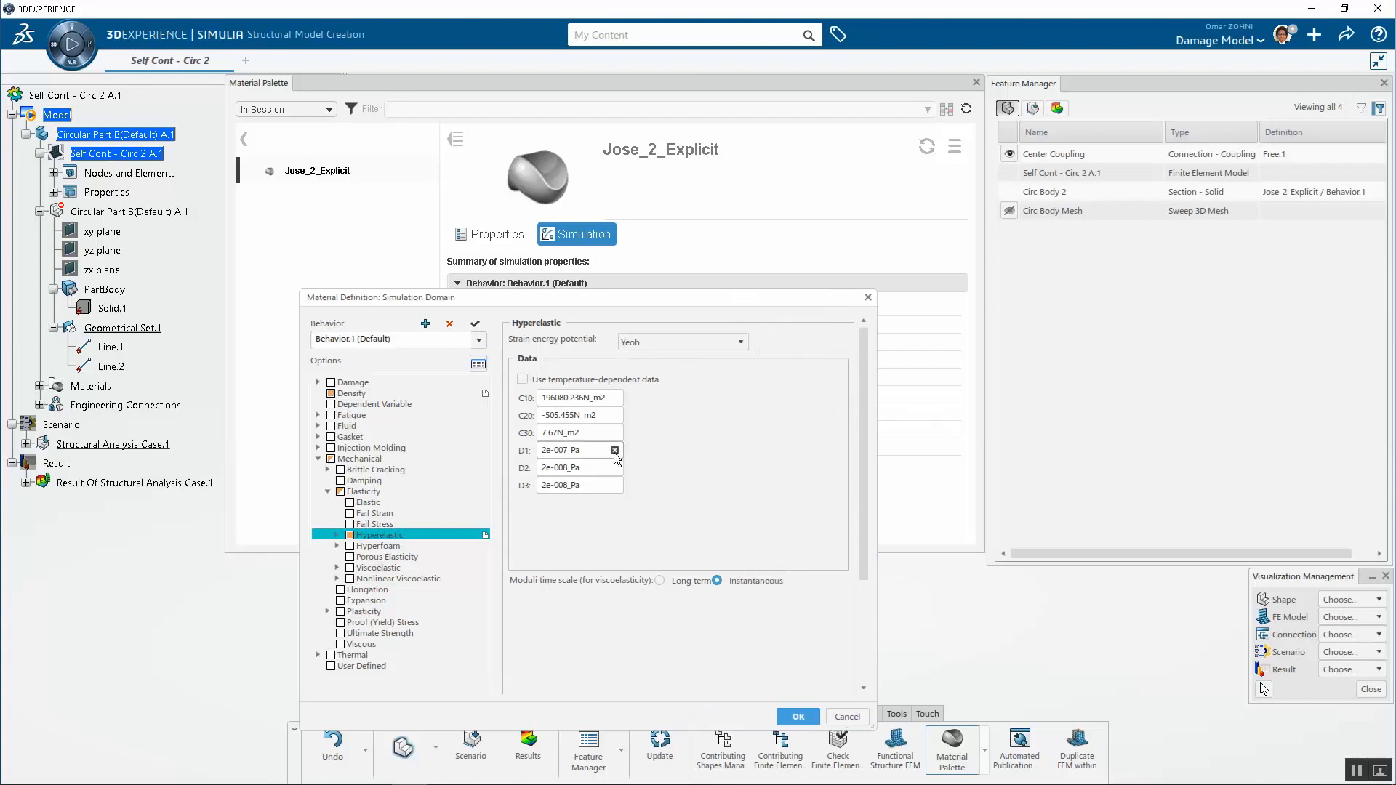
click(867, 299)
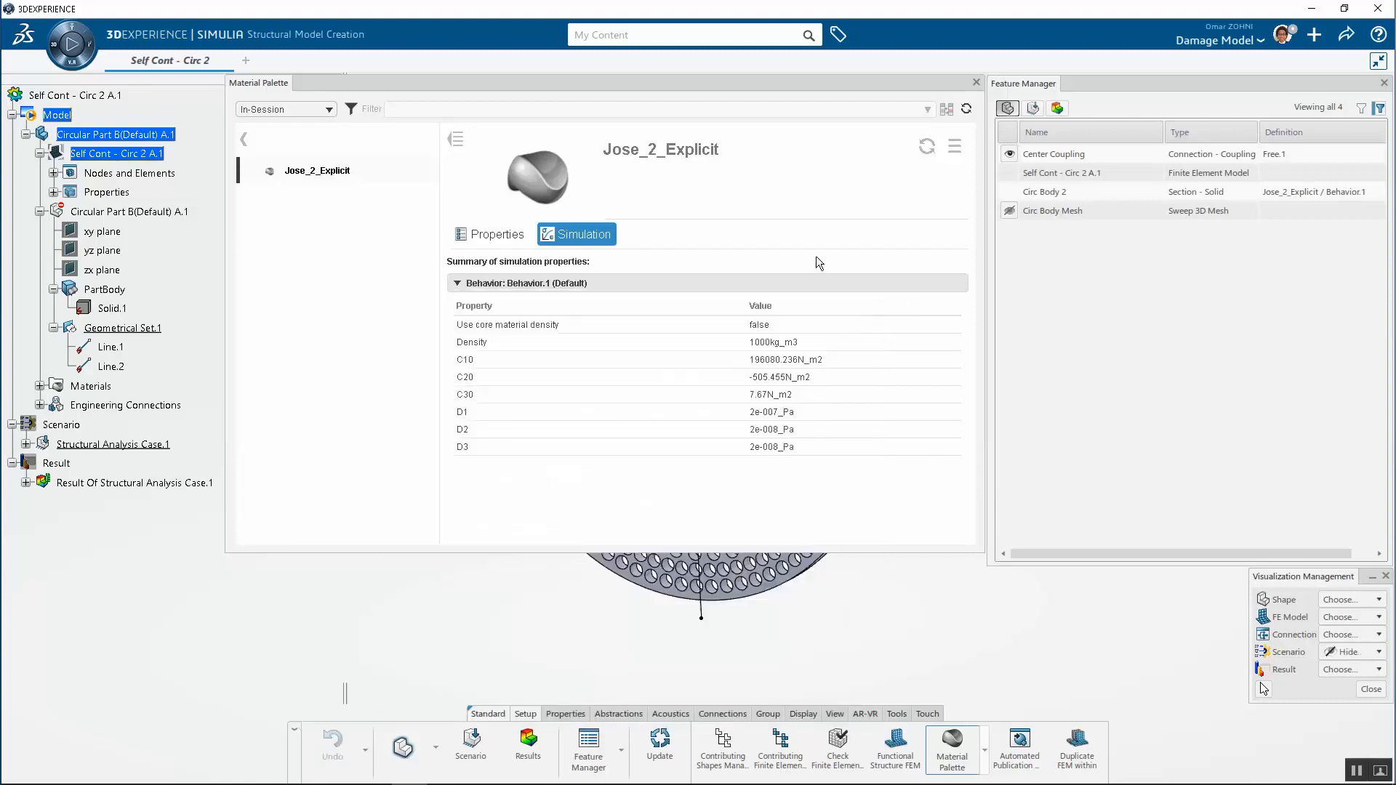
- Review the strain energy potential choices for the hyperelastic material, then cancel the definition and close the Material Palette
click(955, 146)
click(1008, 279)
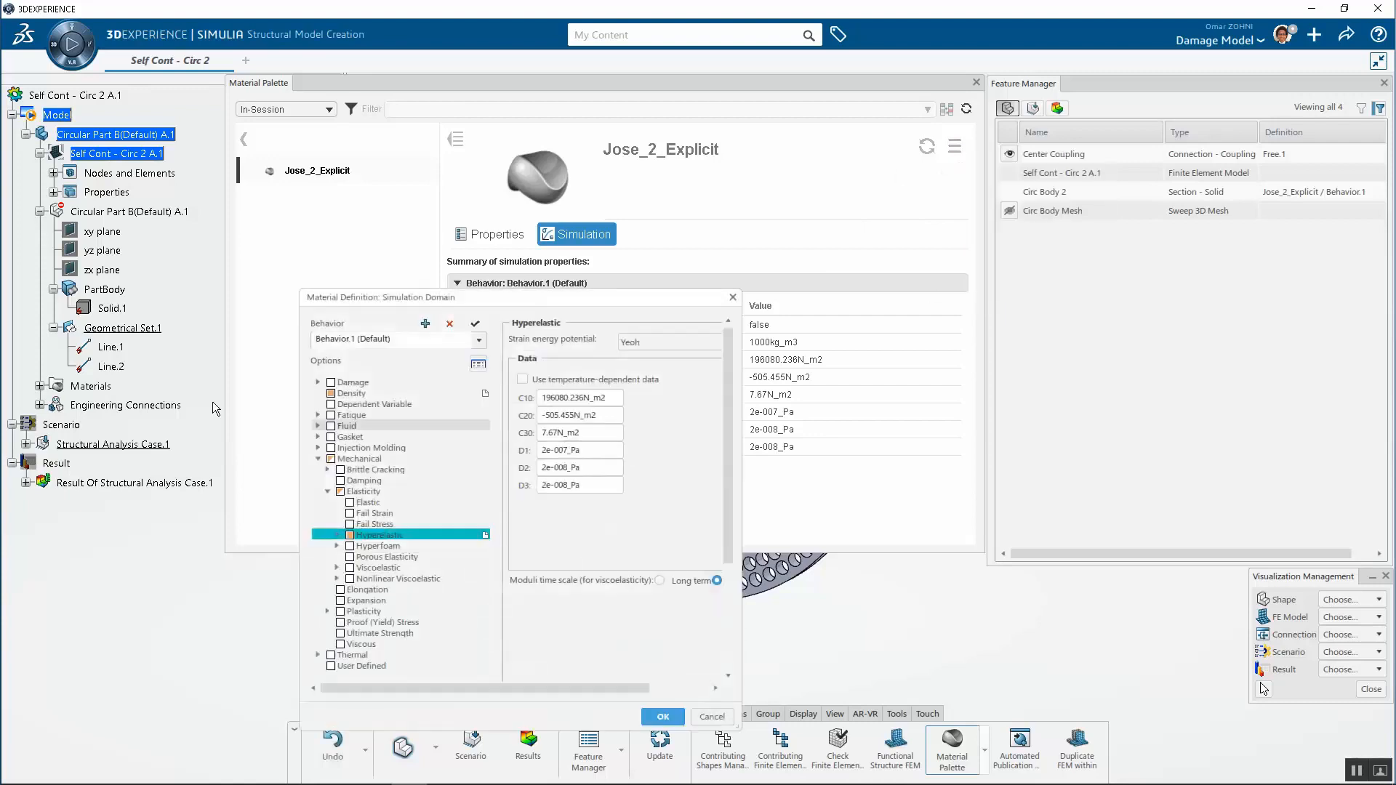
click(656, 341)
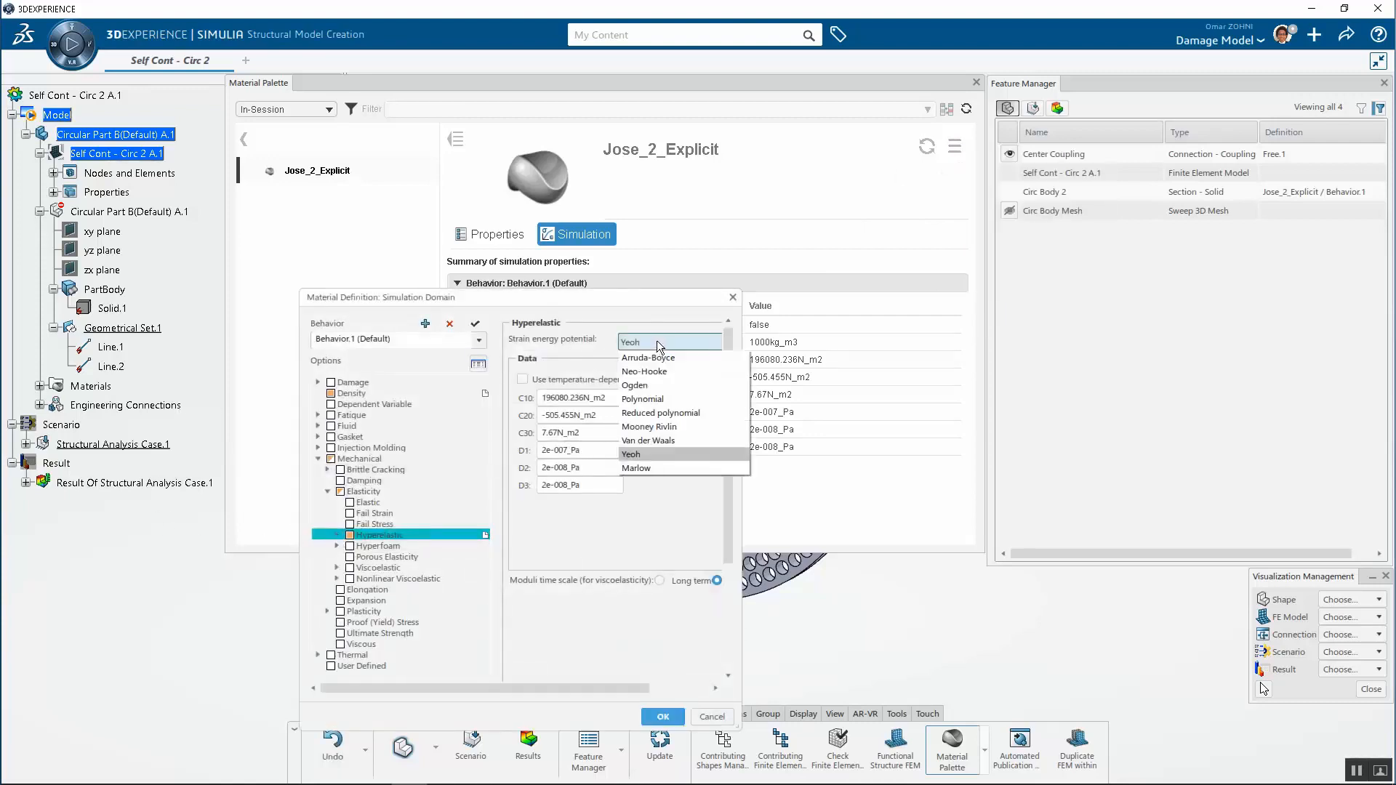
click(657, 323)
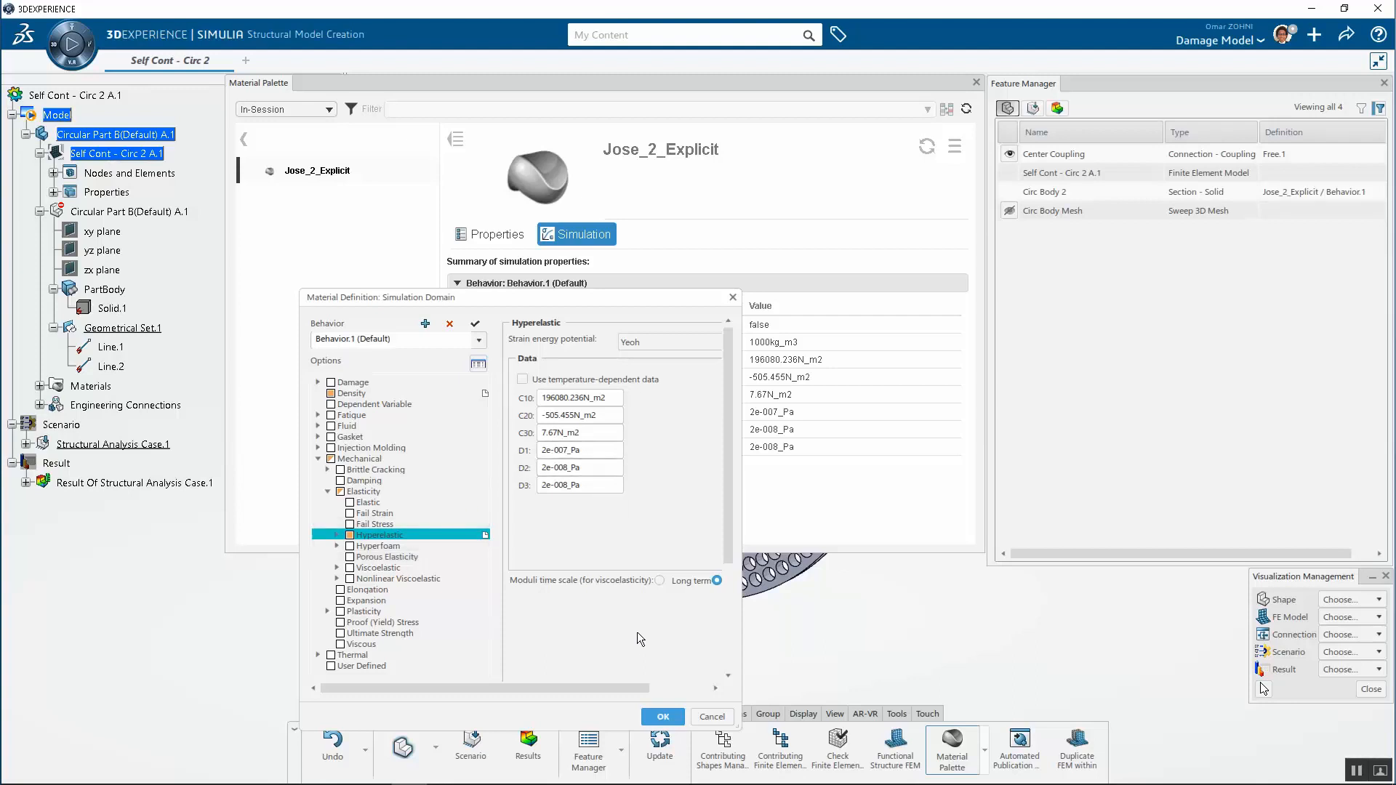
click(713, 717)
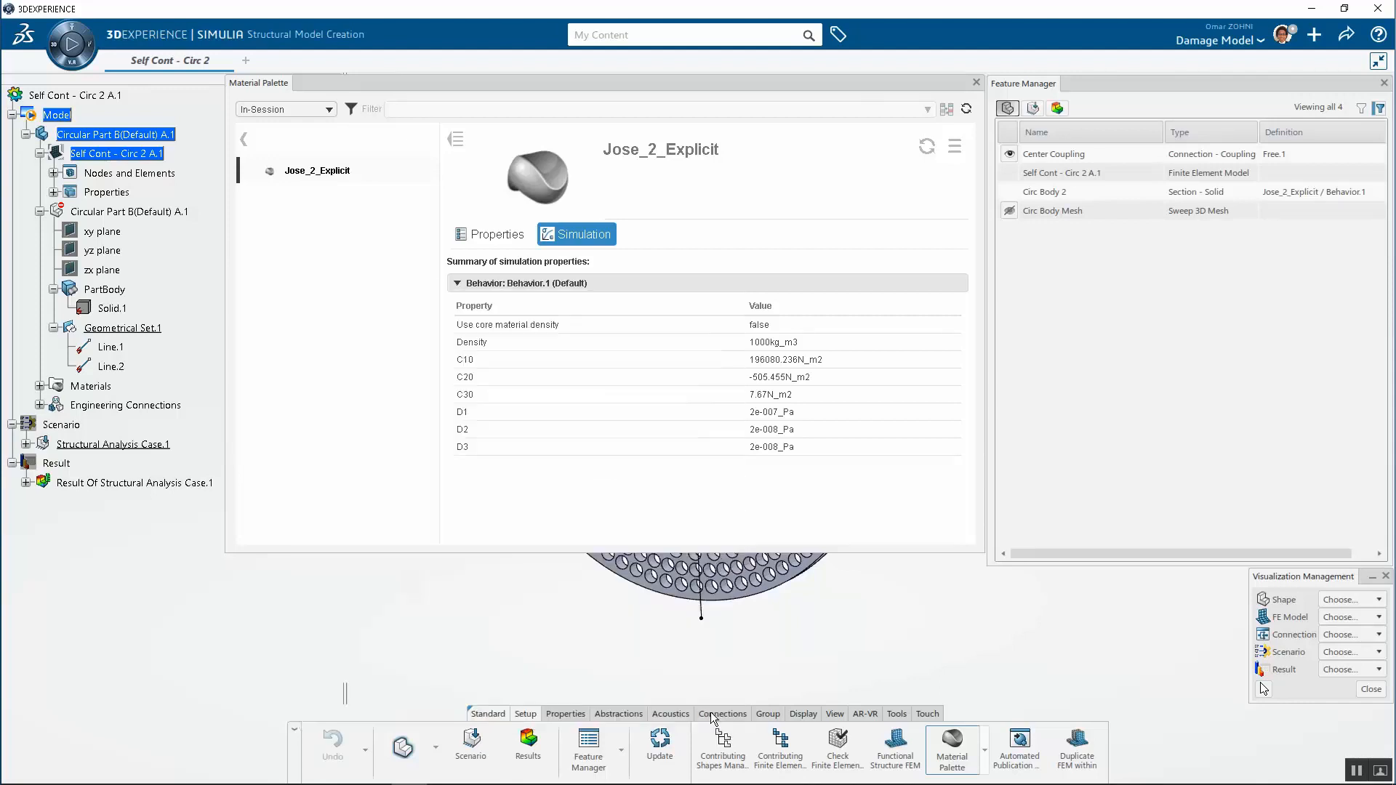
click(977, 83)
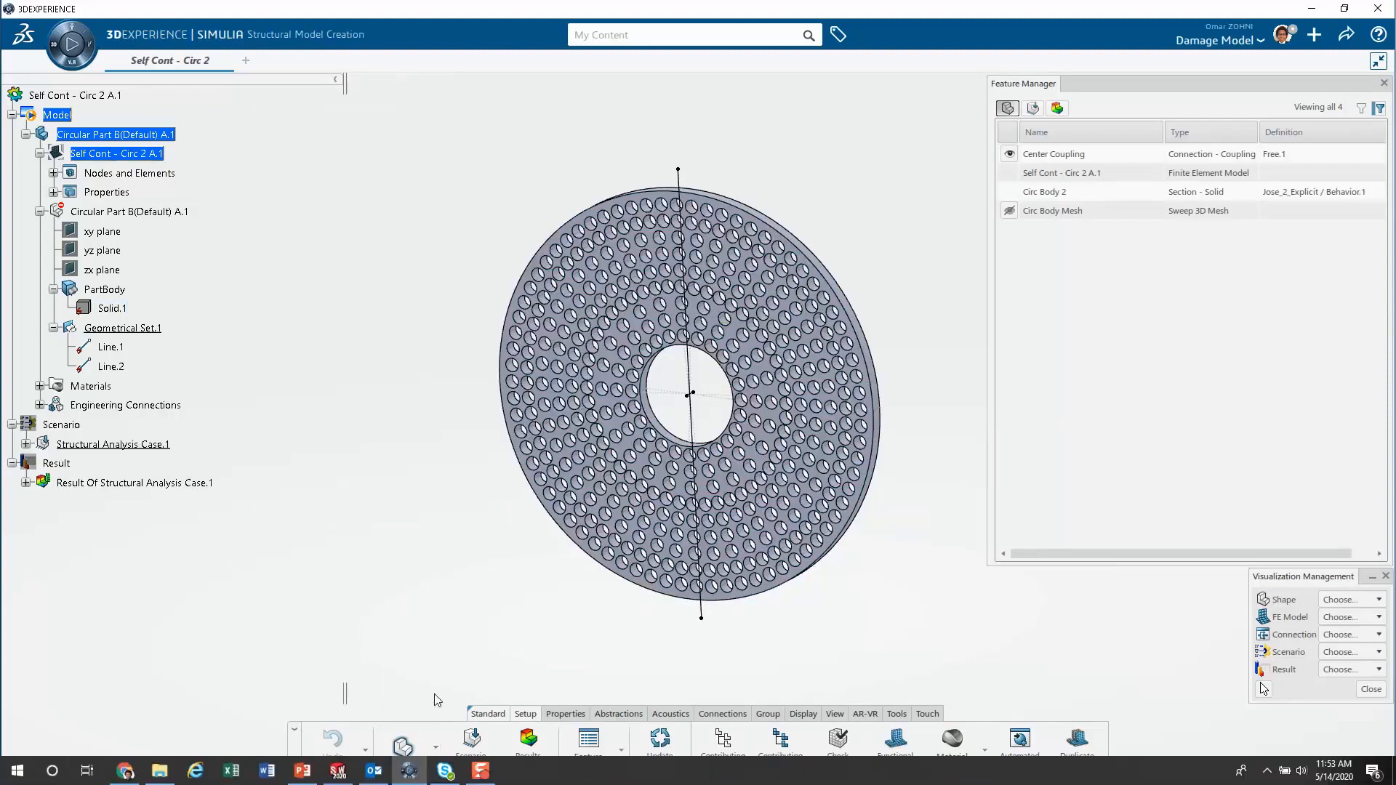
- Switch to Mesh Creation and open the Circ Body Mesh sweep definition from the Mesh Part Manager
click(436, 735)
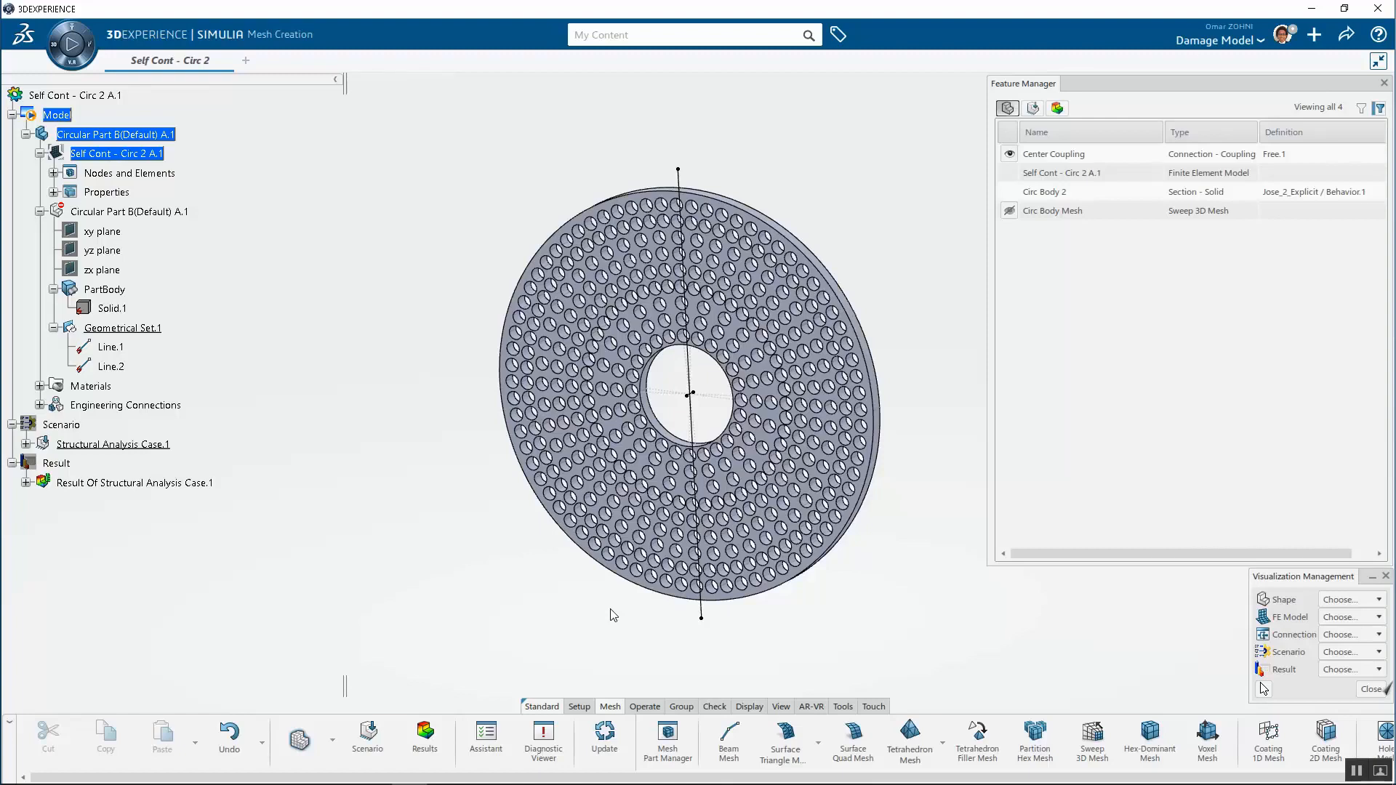
click(667, 730)
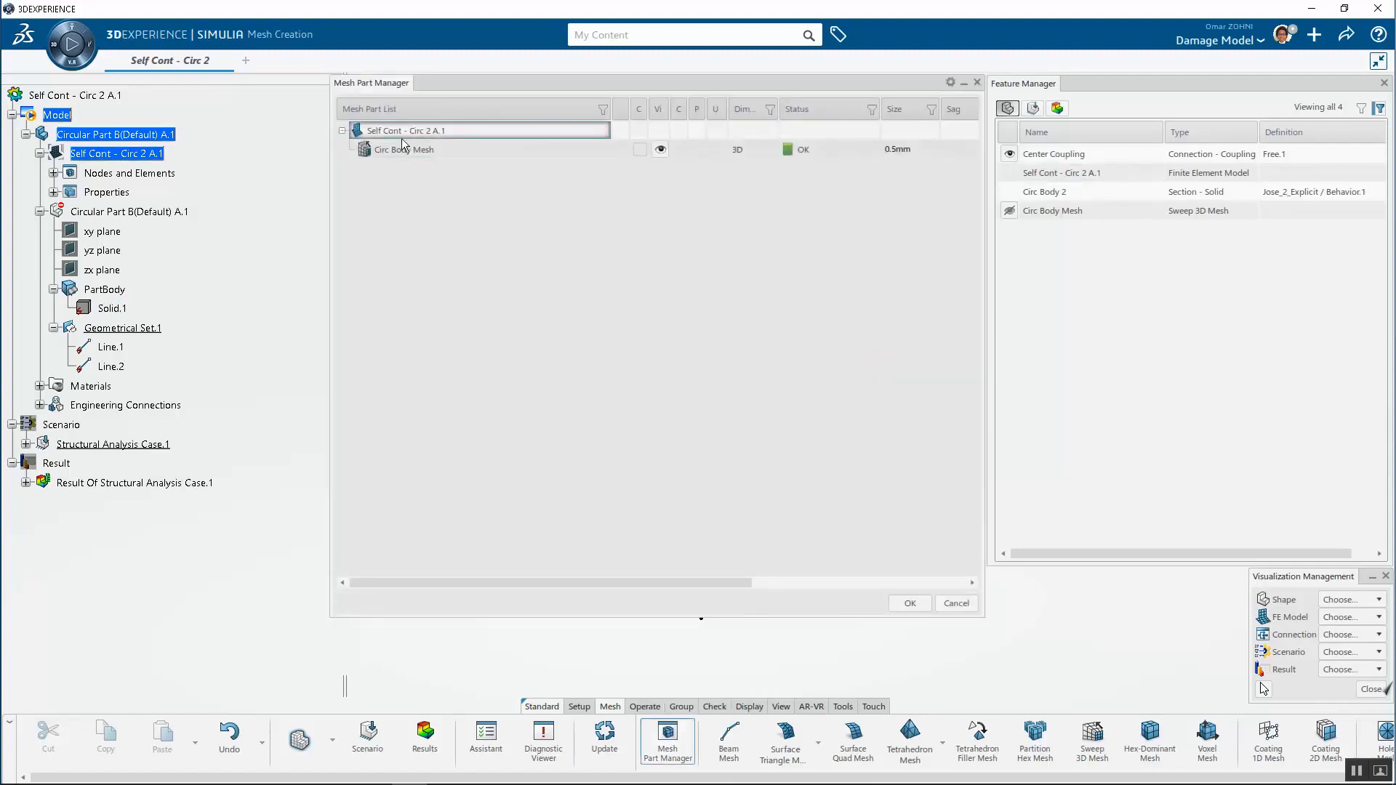
click(407, 149)
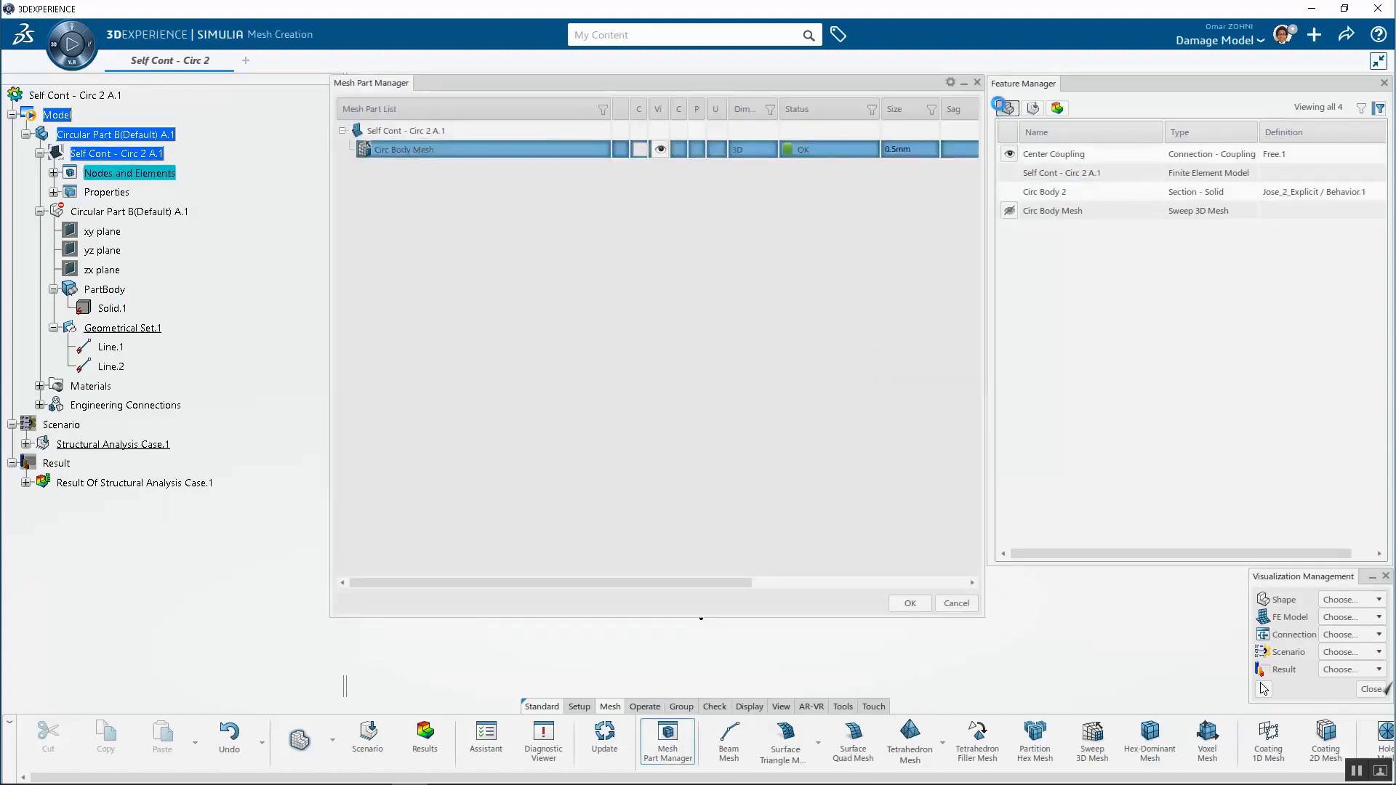
click(1003, 107)
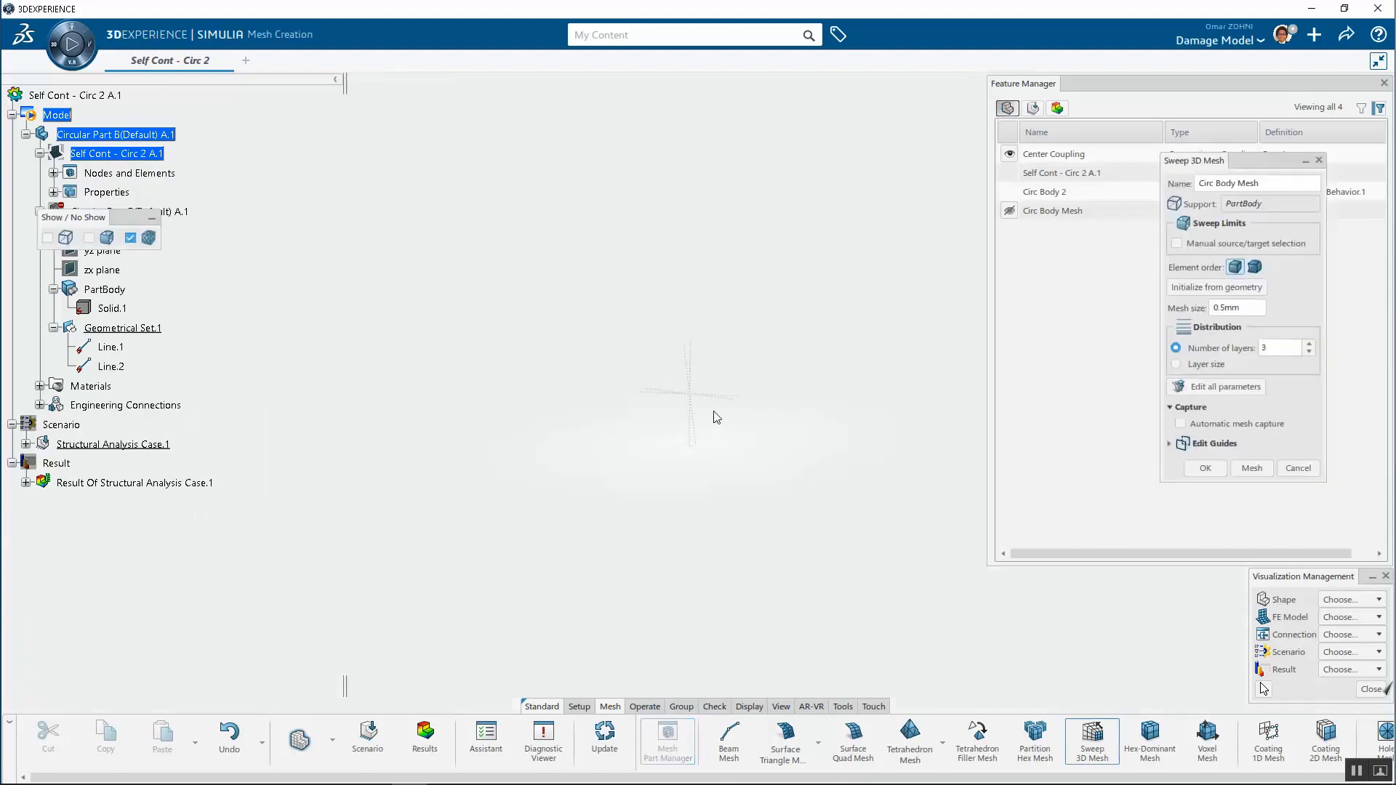
- Show the finite element model and examine the swept hexahedral mesh around the disc's holes up close
click(1352, 617)
click(1357, 641)
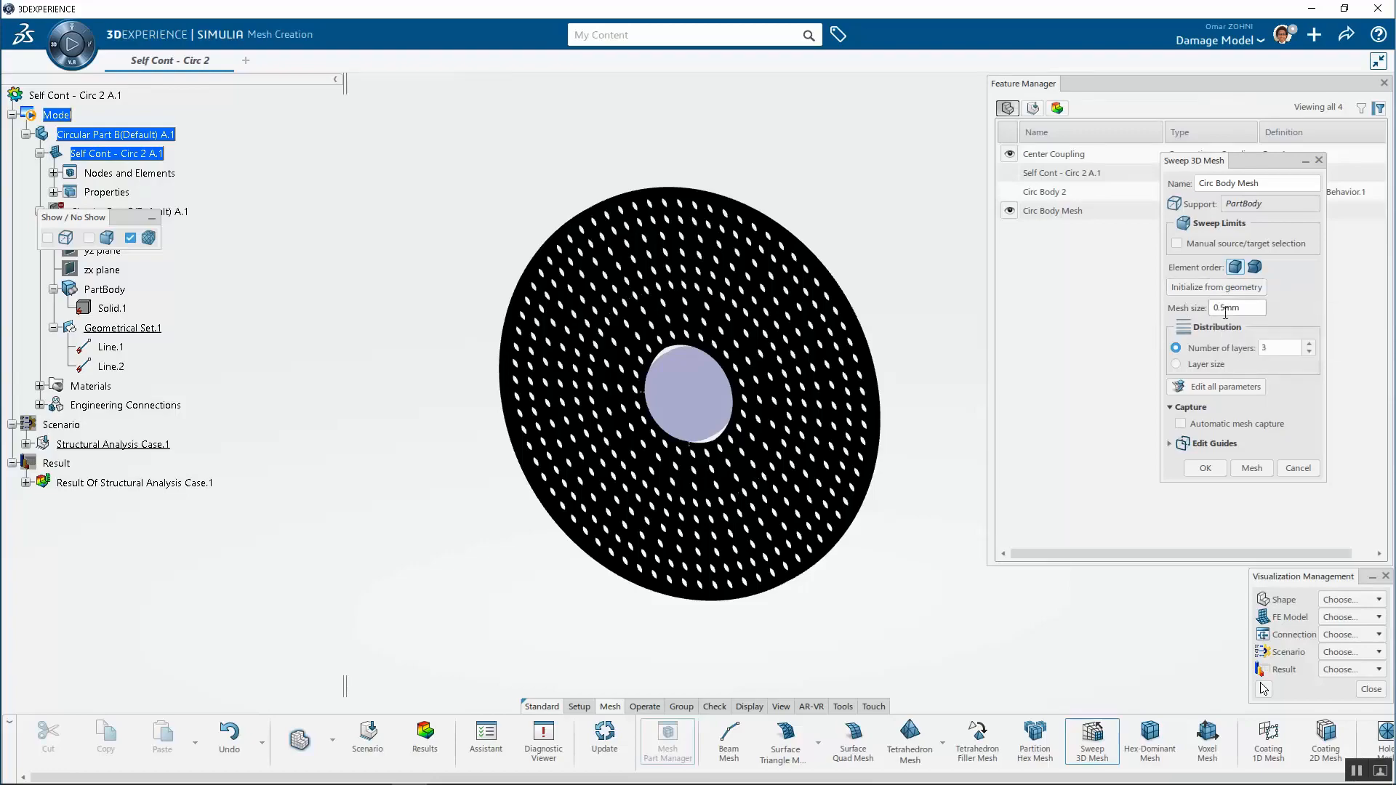
scroll(718, 309, up, 5)
scroll(718, 309, up, 5)
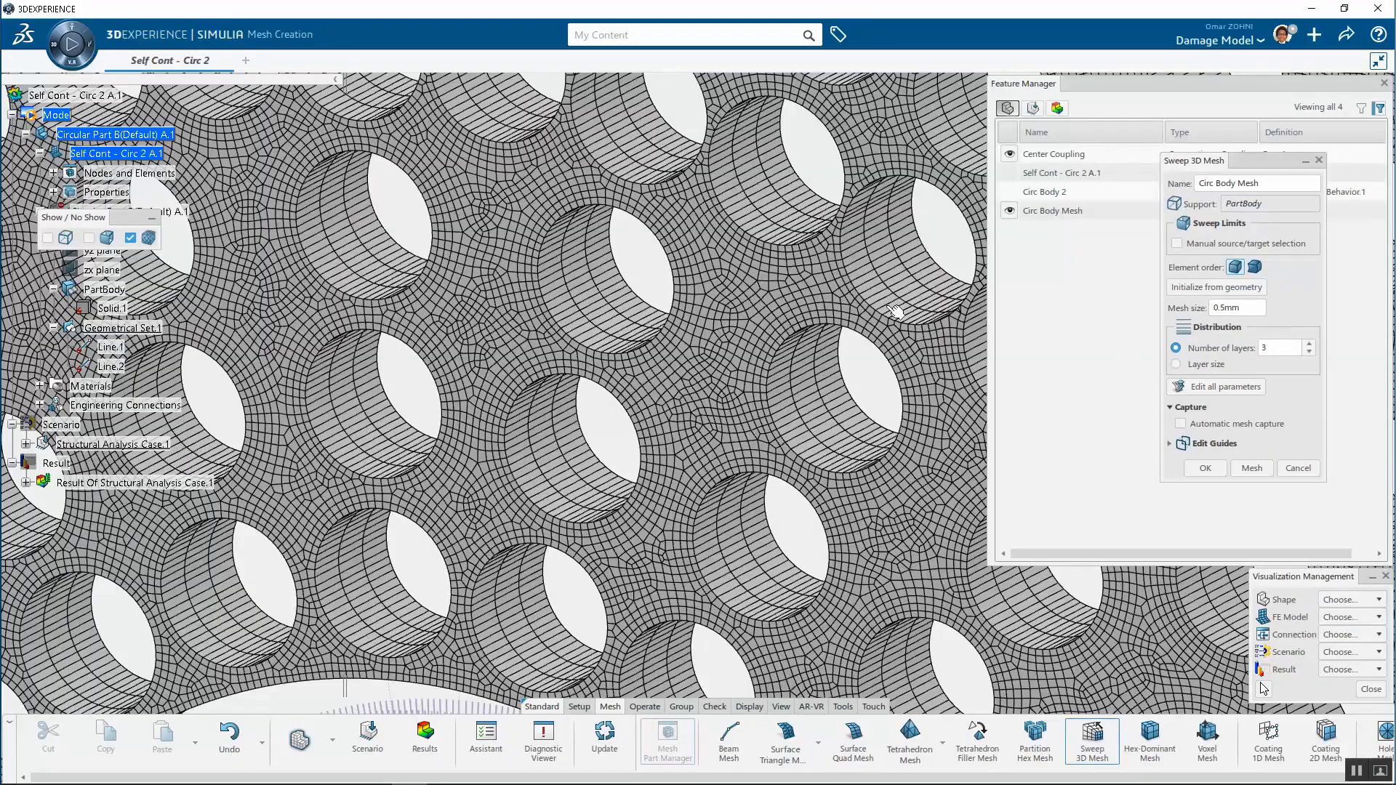
- Examine the swept mesh at the disc's outer rim and around the central hole, then accept the Circ Body Mesh definition
scroll(895, 311, down, 10)
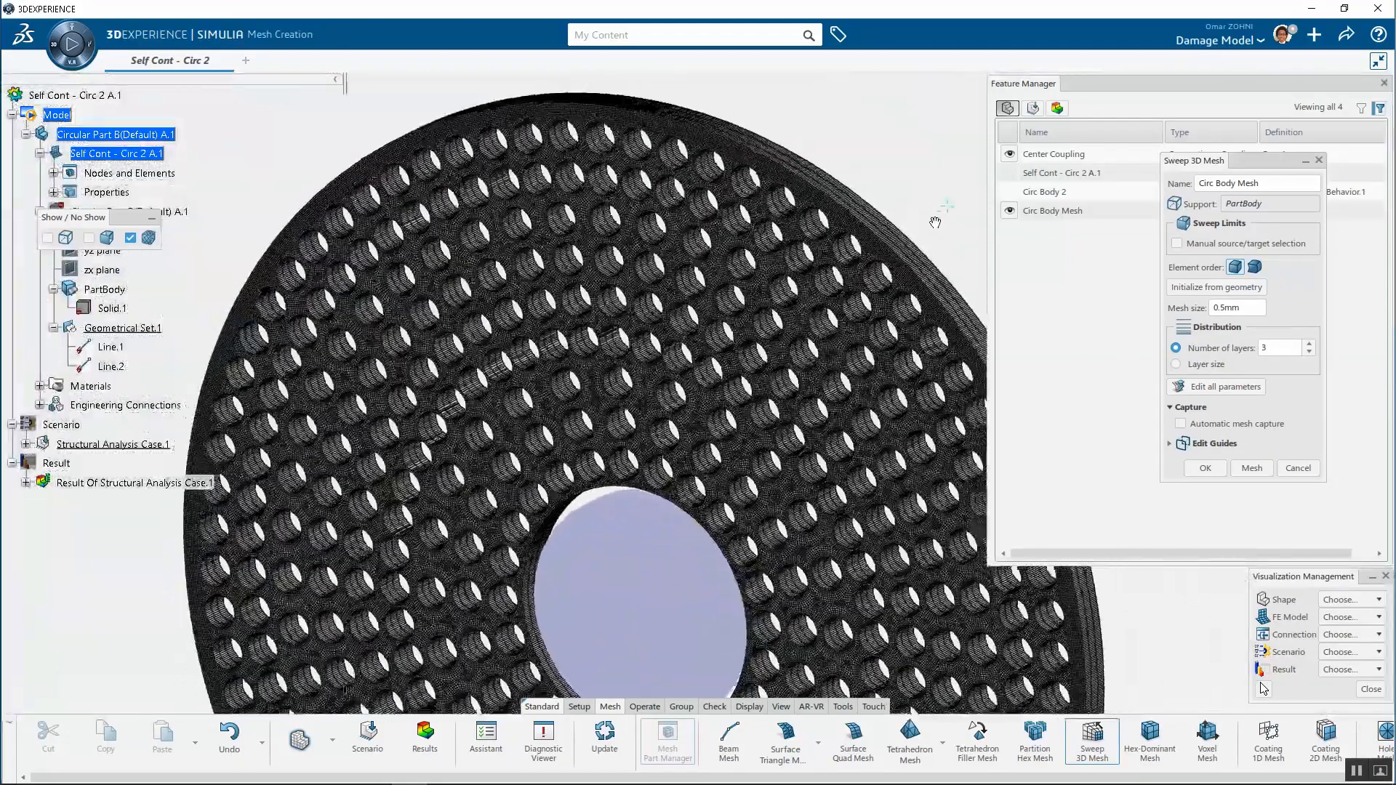
scroll(888, 262, up, 10)
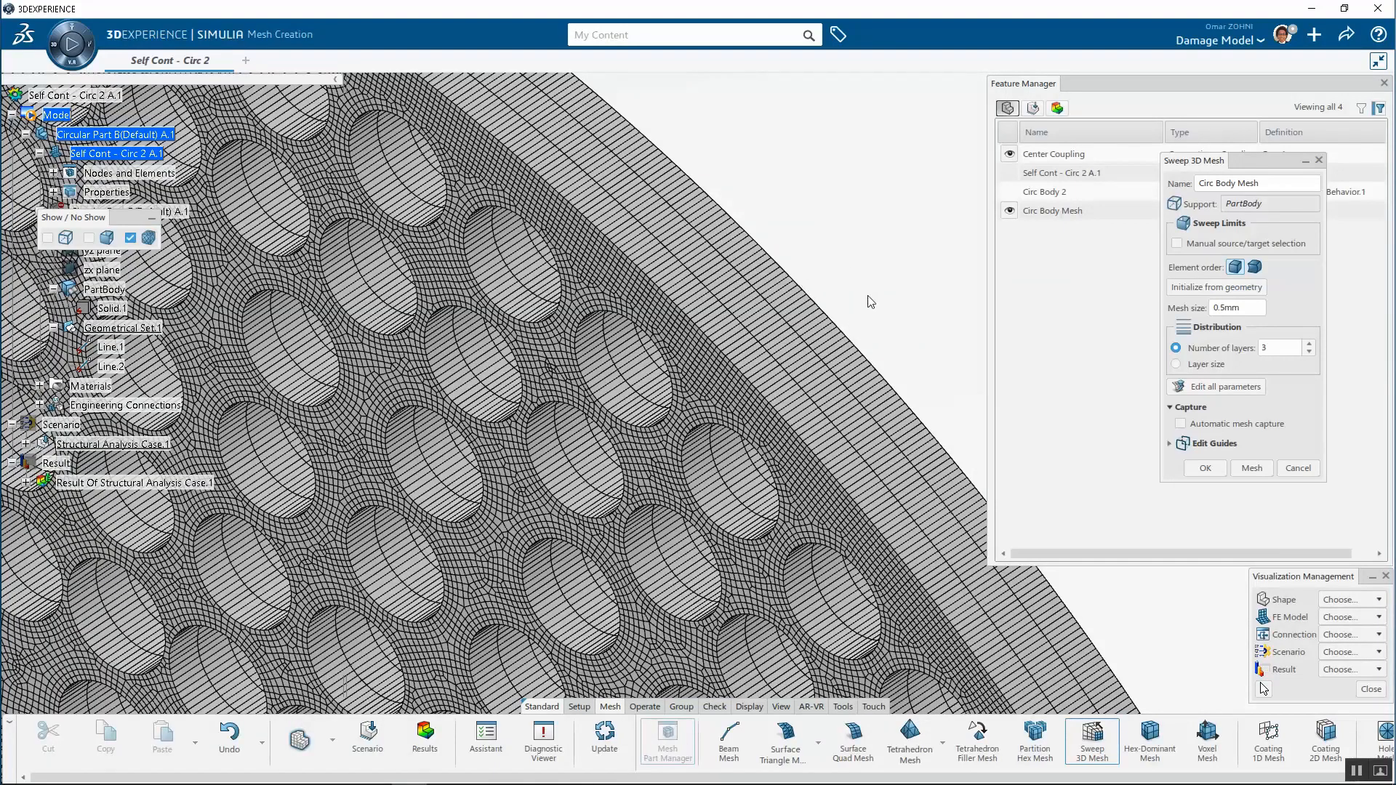
scroll(807, 319, down, 5)
double_click(850, 250)
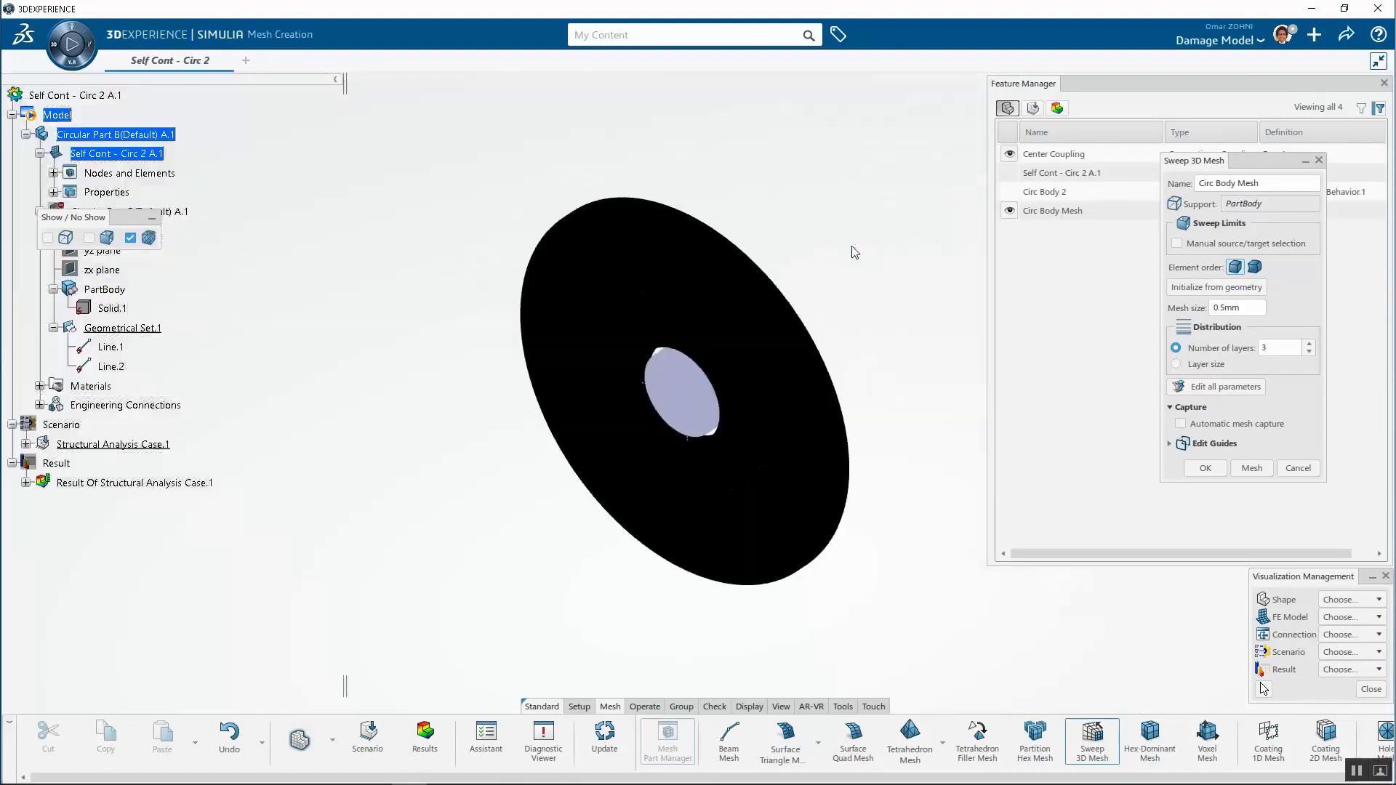
scroll(673, 399, up, 5)
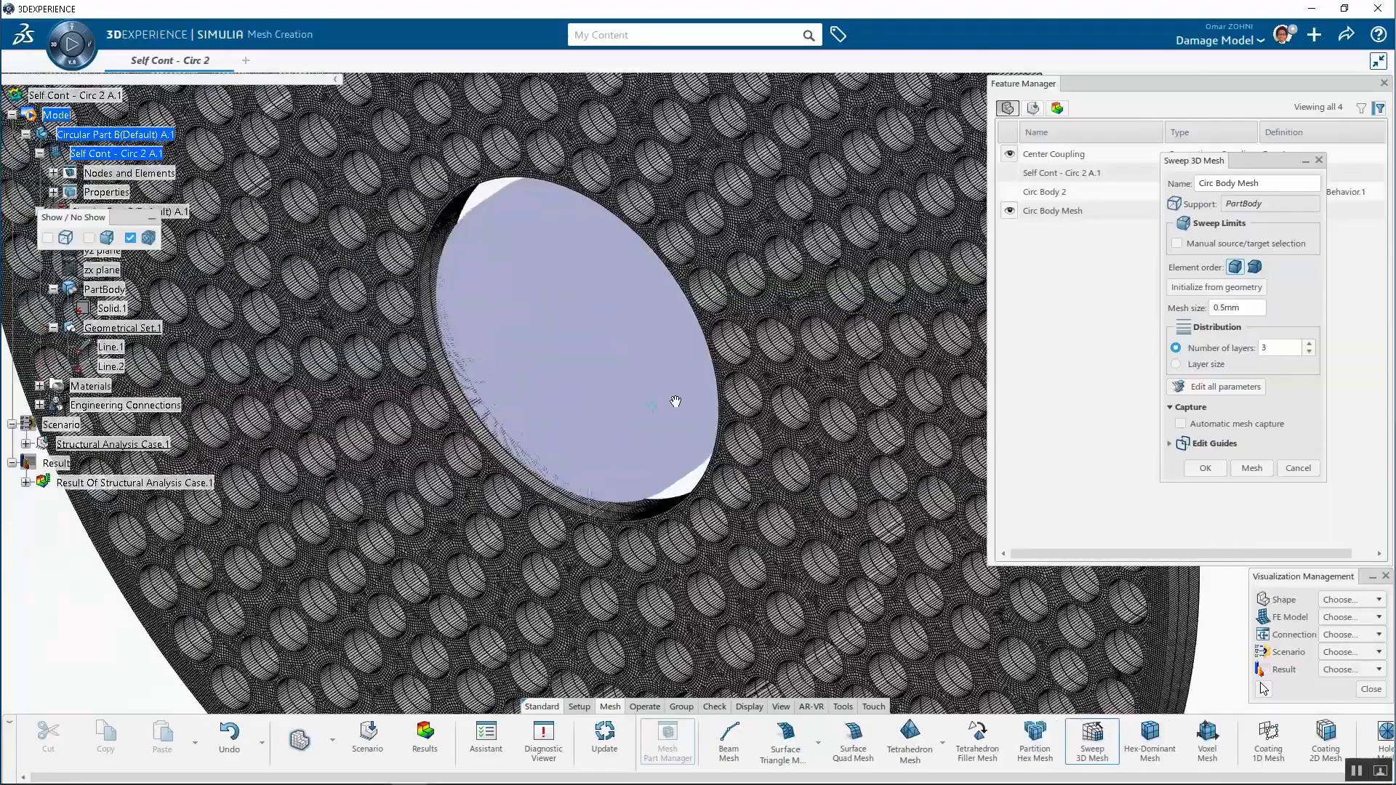
middle_drag(710, 365, 745, 343)
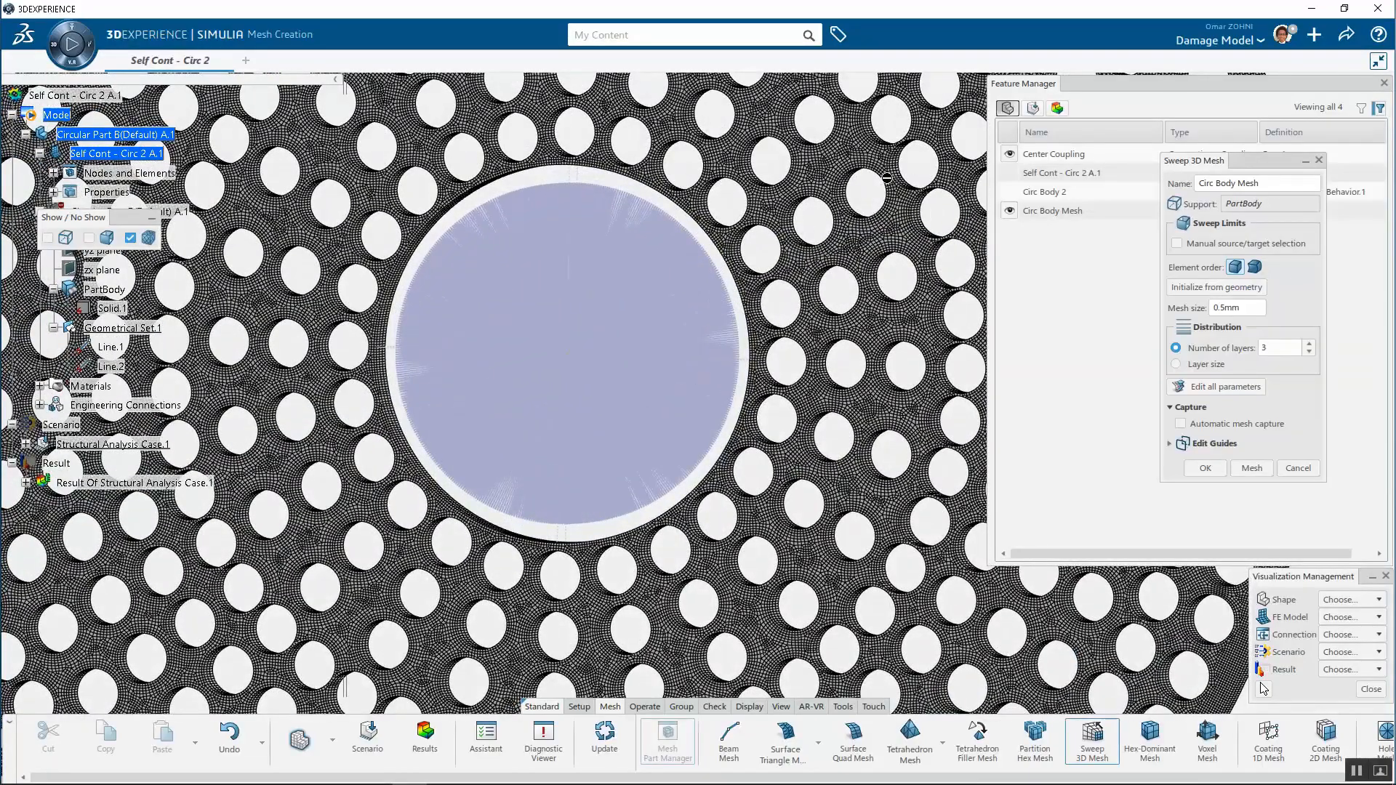
scroll(579, 296, down, 3)
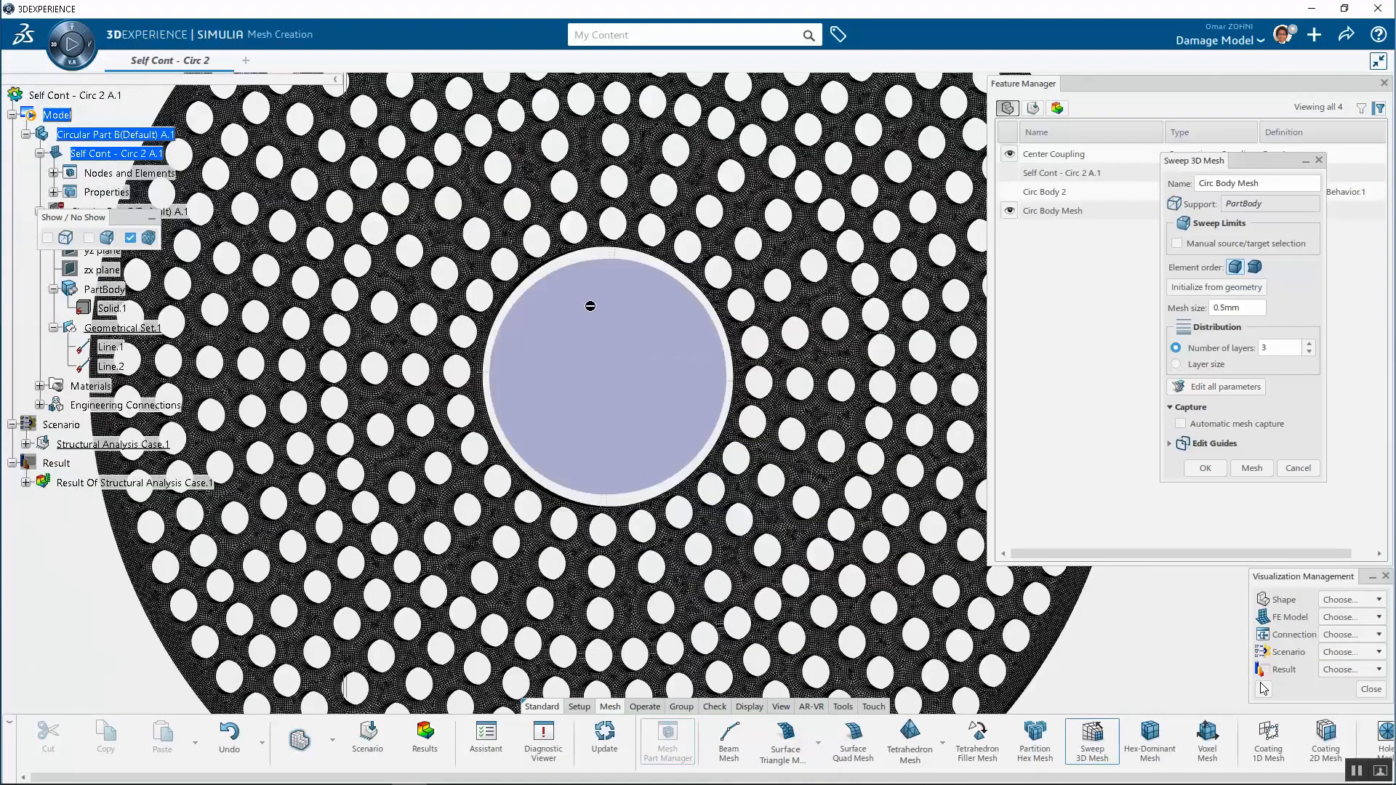
click(1206, 468)
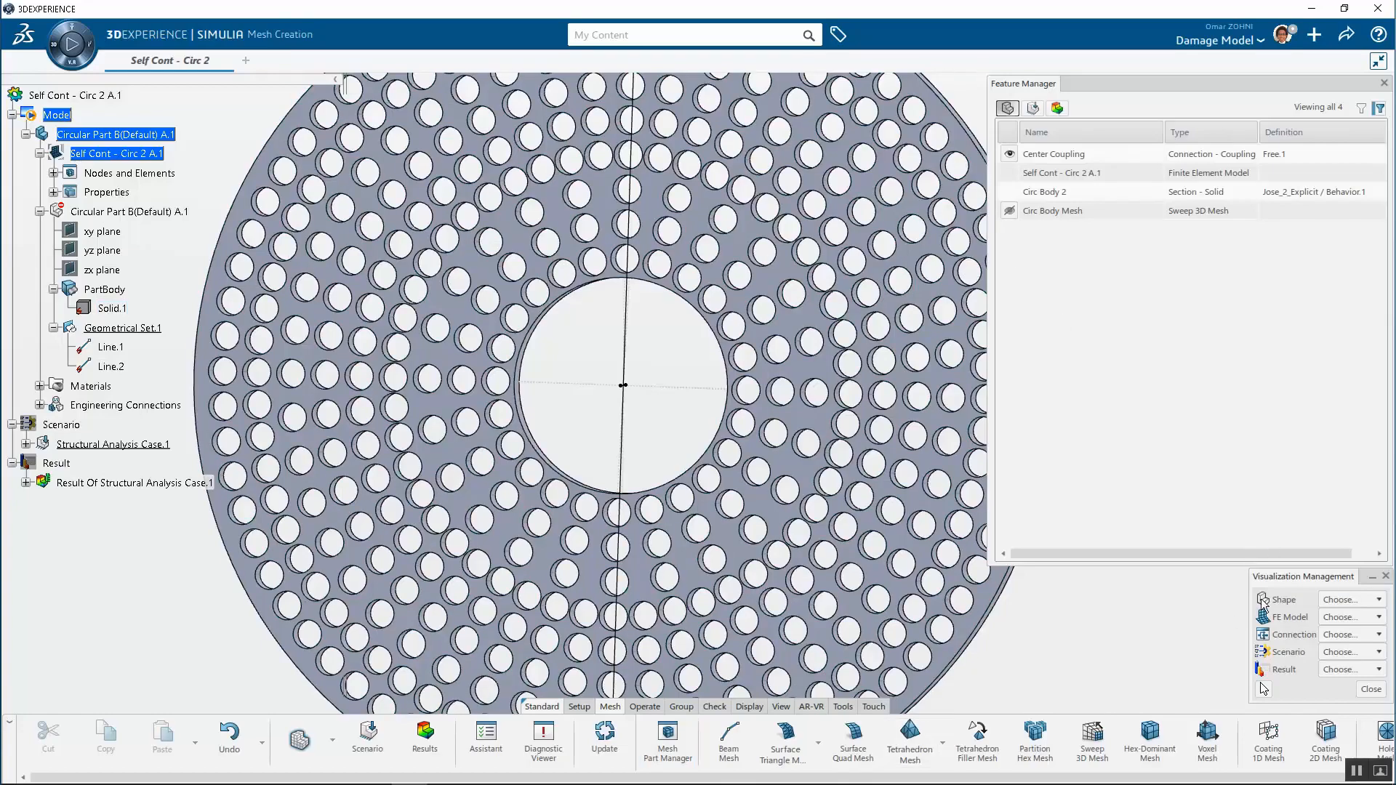
- Show the finite element model again and inspect the Center Coupling connection at the disc's central hole
click(1353, 617)
click(1346, 631)
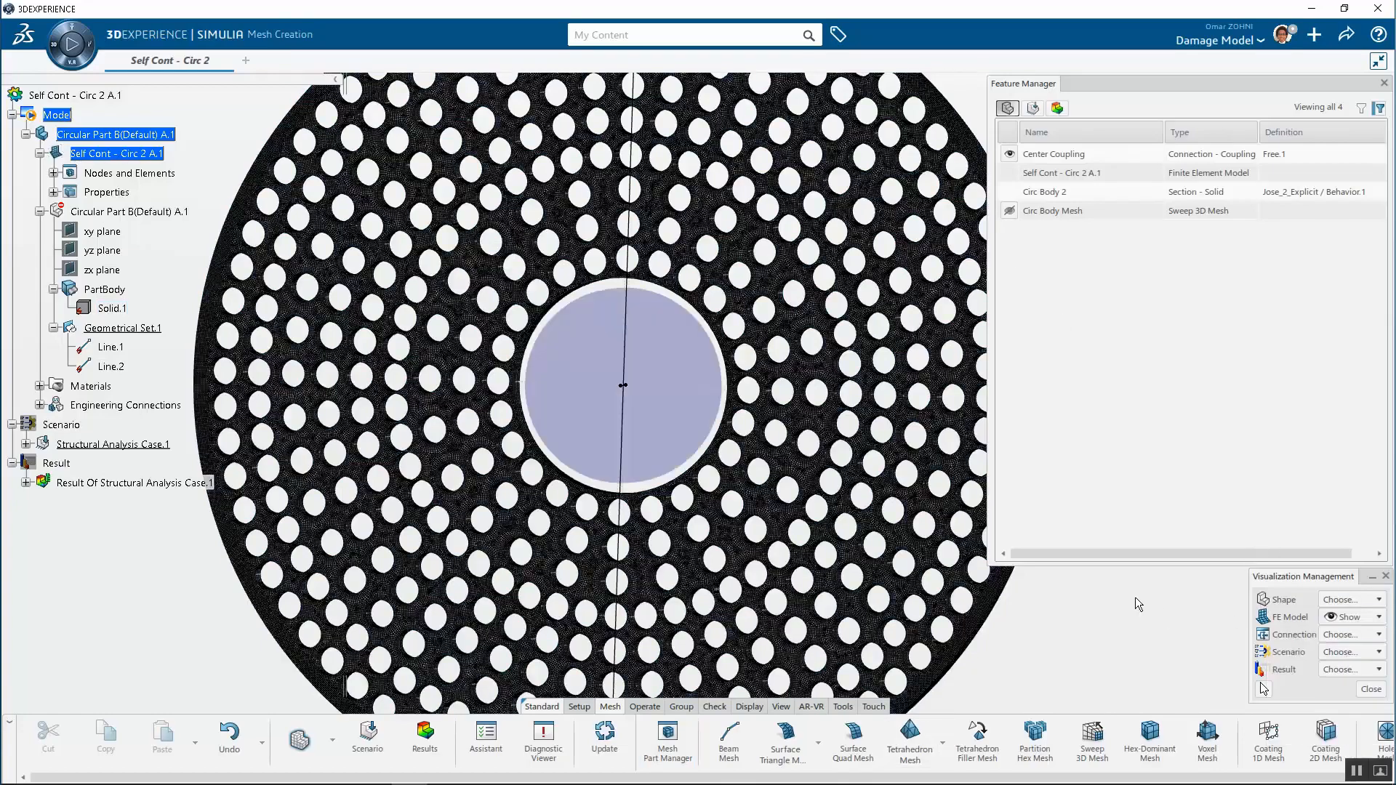
scroll(606, 411, up, 10)
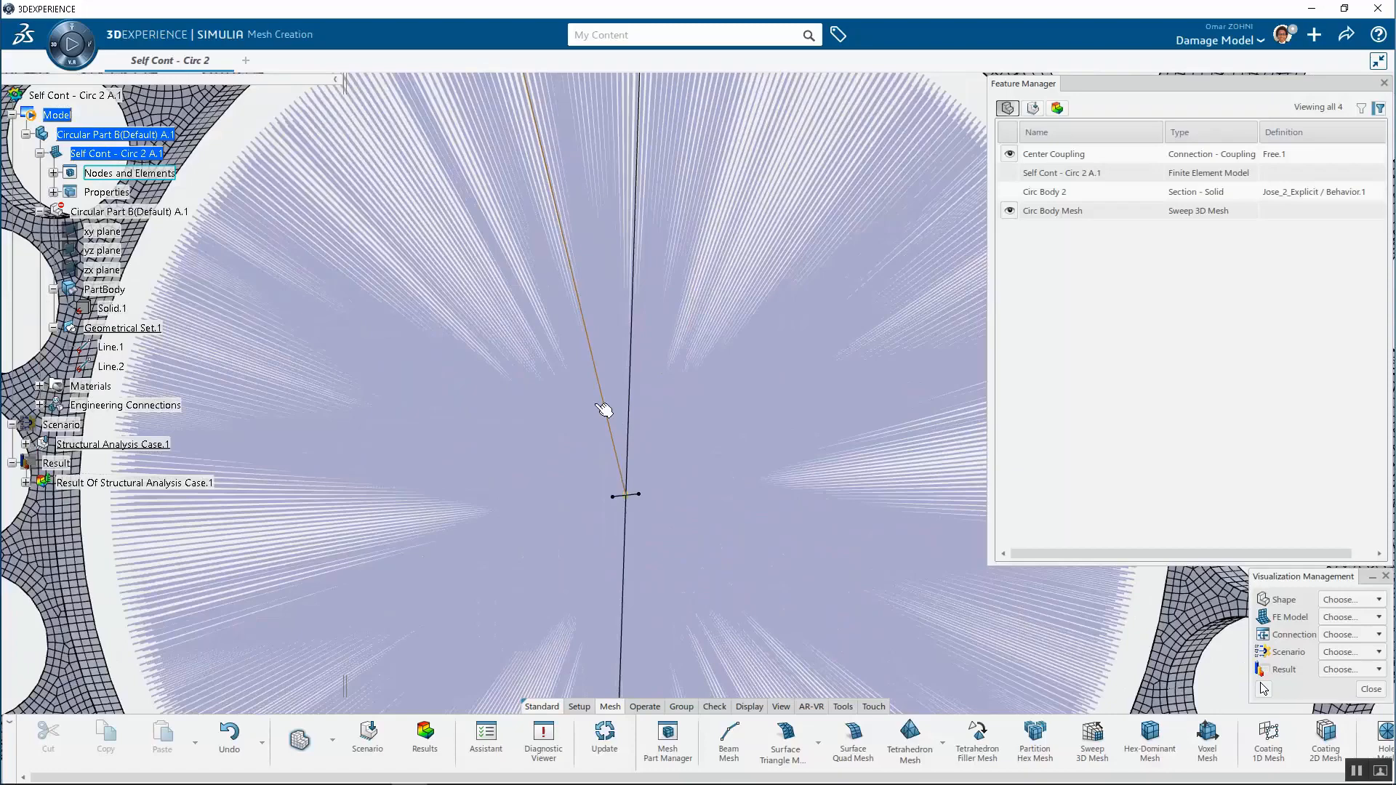
scroll(604, 411, down, 8)
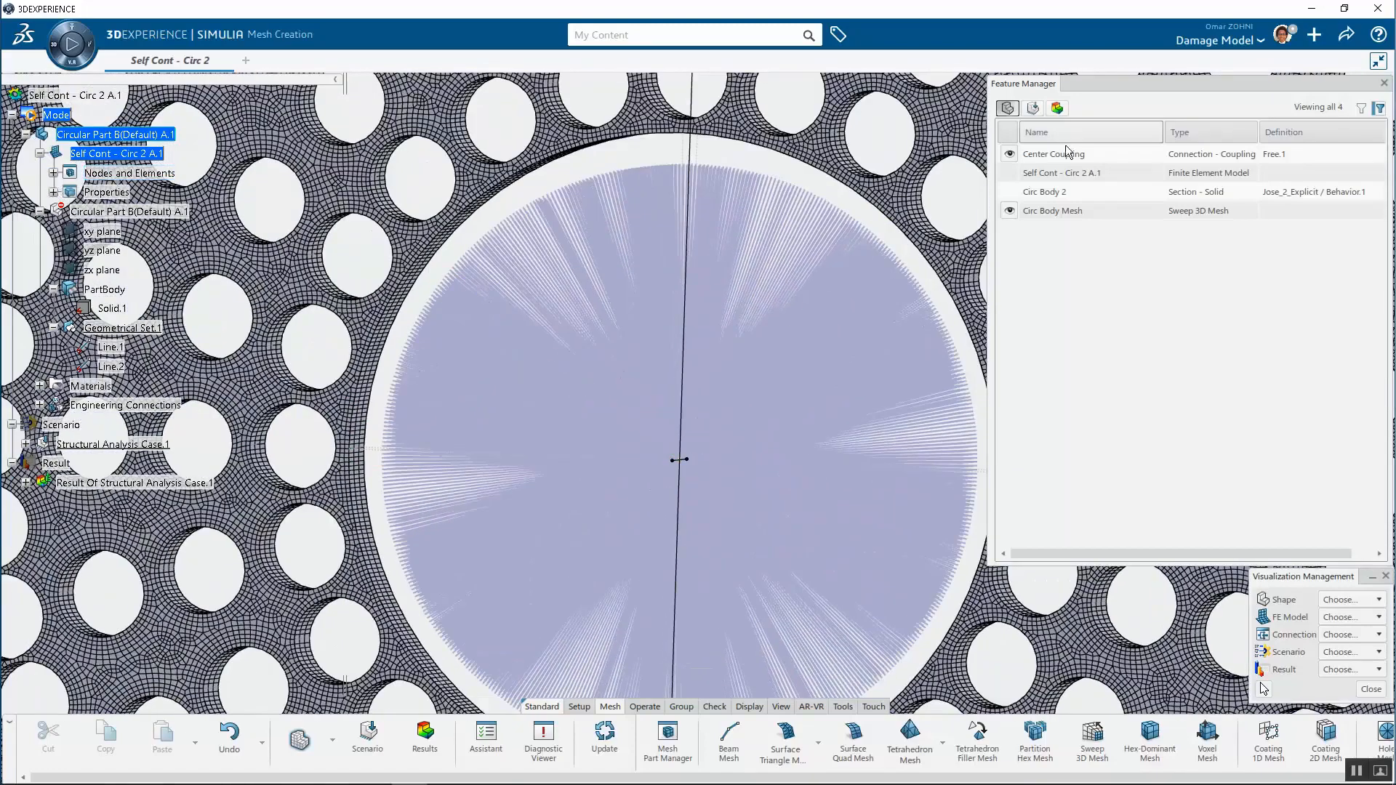
click(1068, 153)
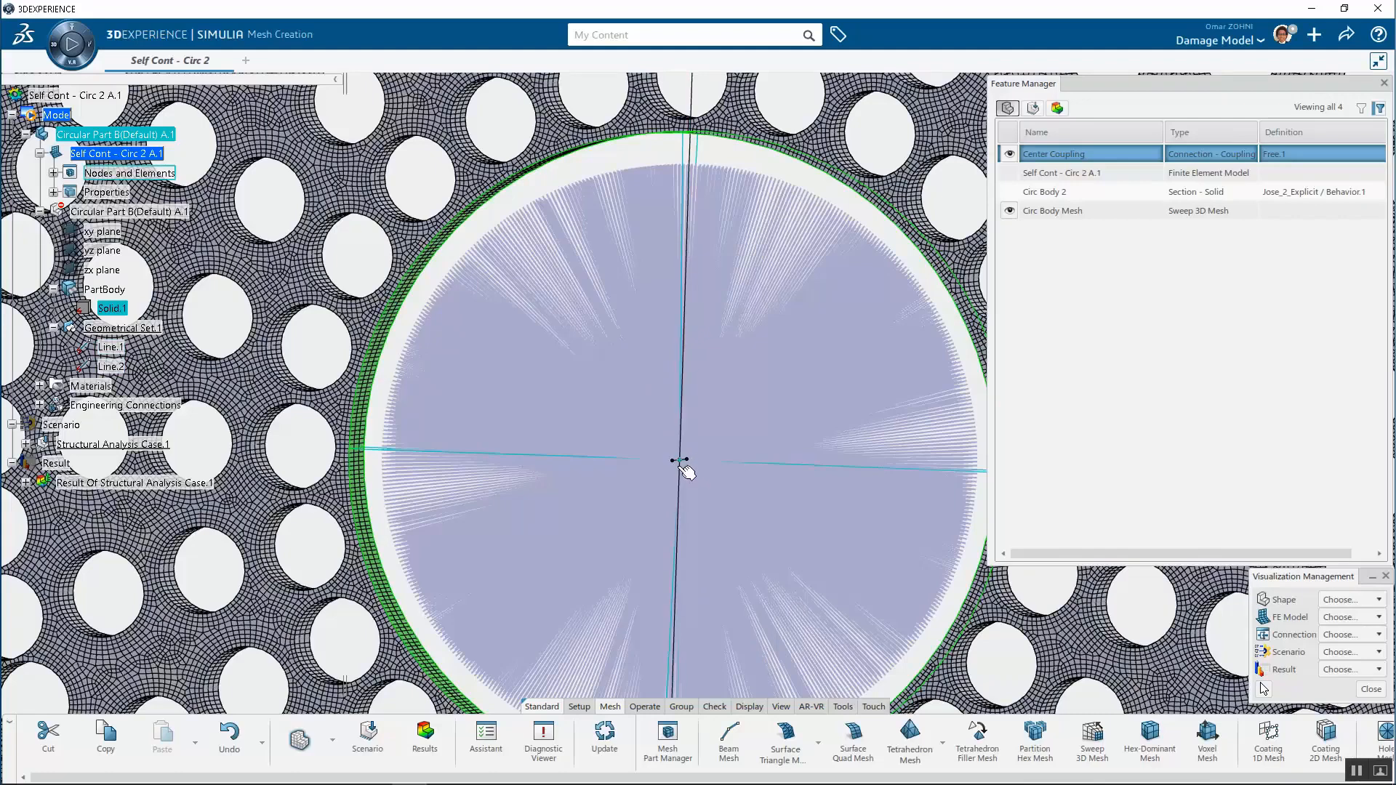
scroll(682, 436, down, 2)
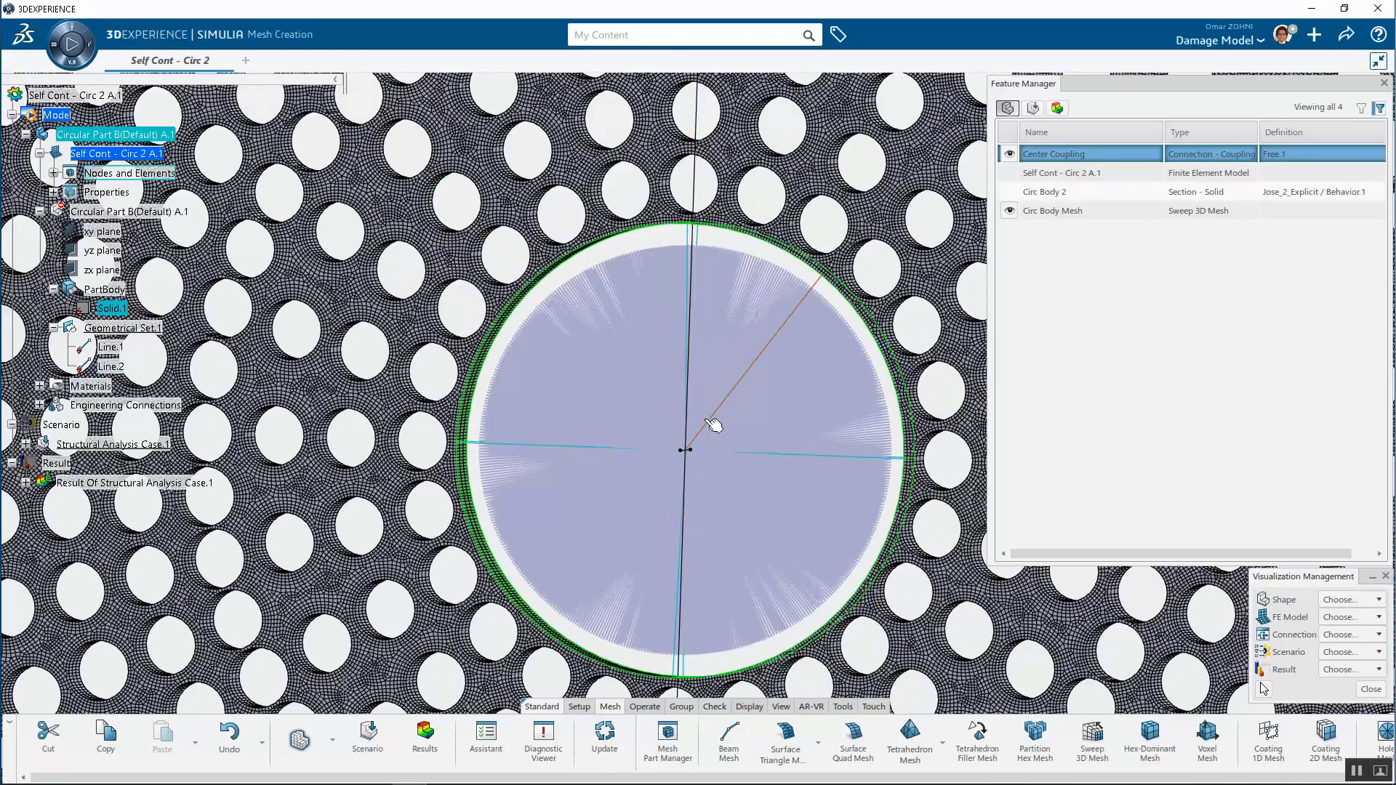
scroll(690, 444, down, 6)
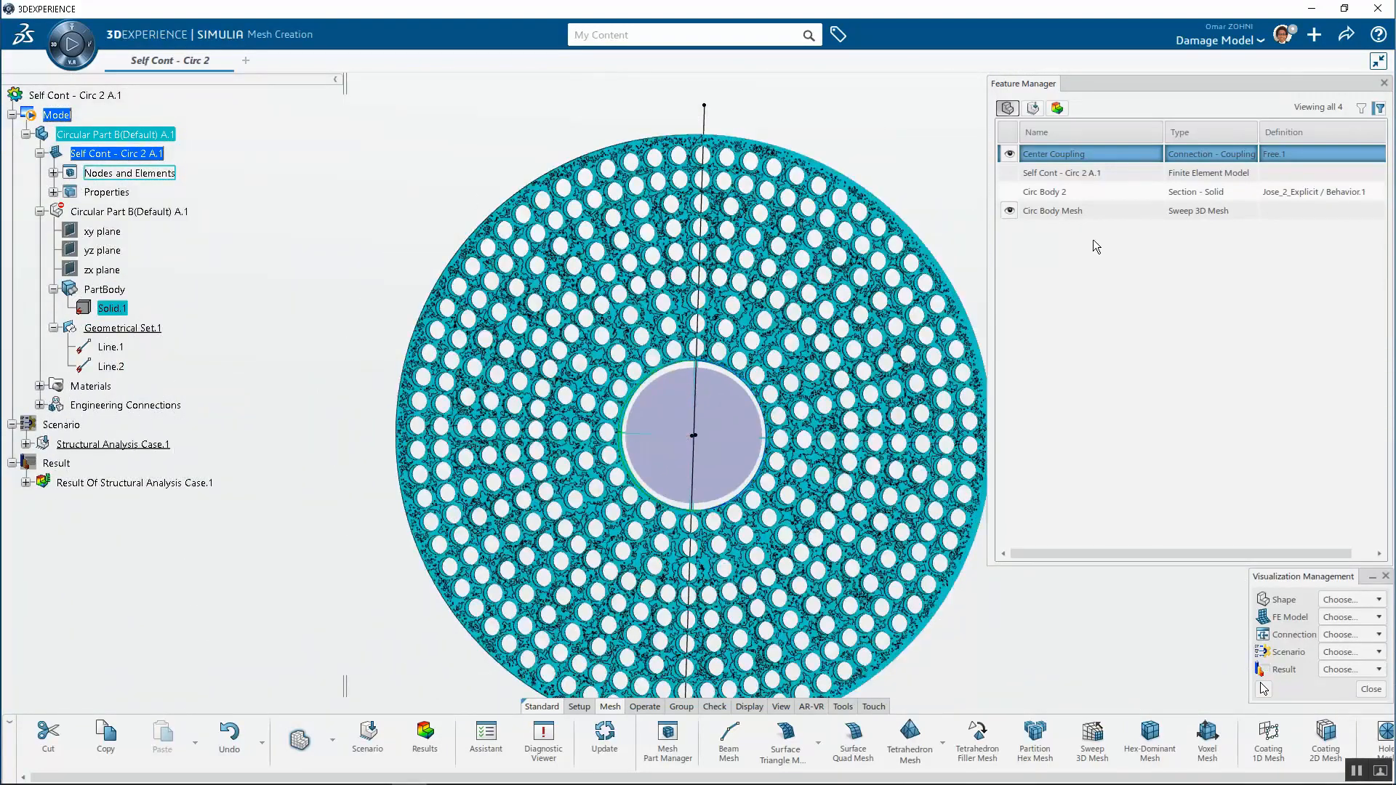
- List the scenario features in the Feature Manager and hide the finite element model
click(1033, 109)
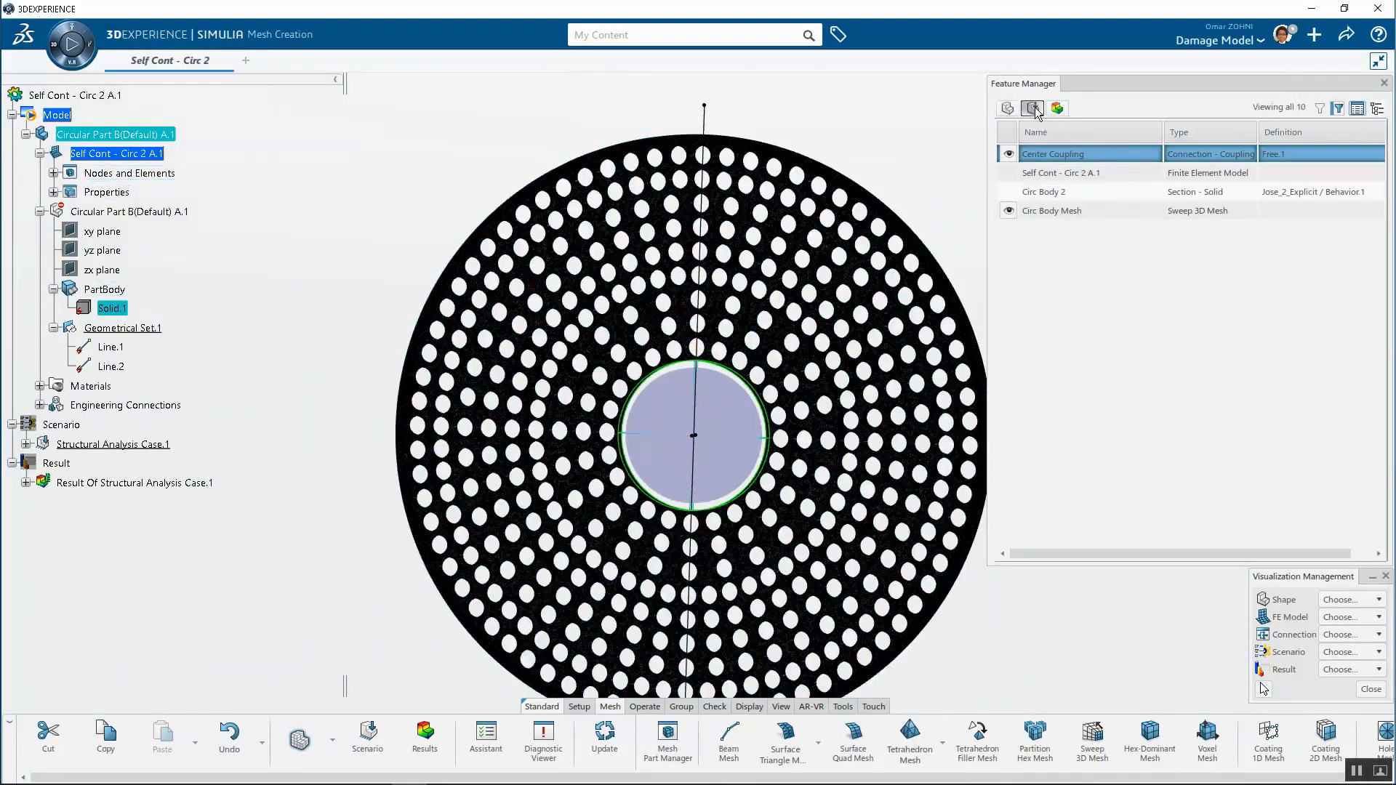
scroll(870, 178, down, 3)
middle_drag(871, 177, 833, 225)
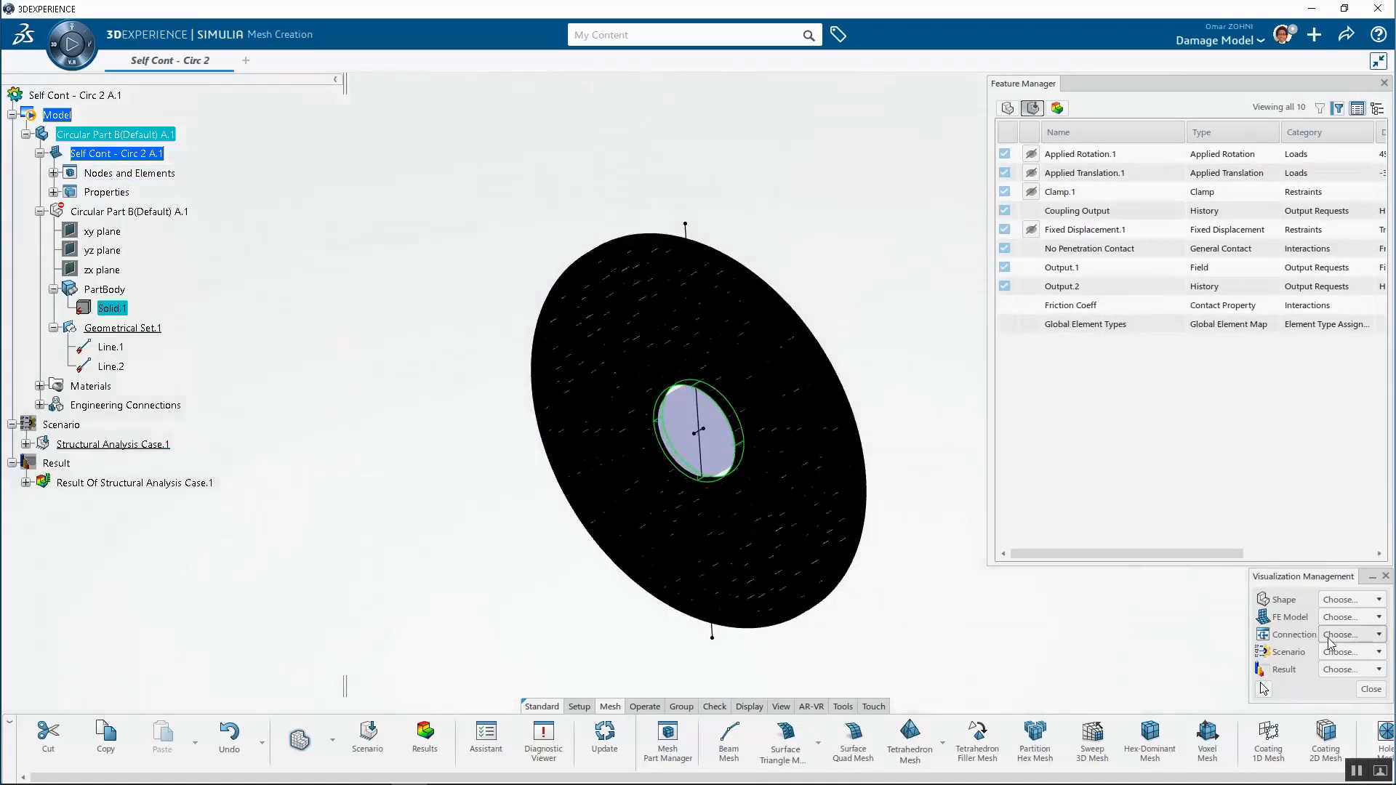
click(1351, 616)
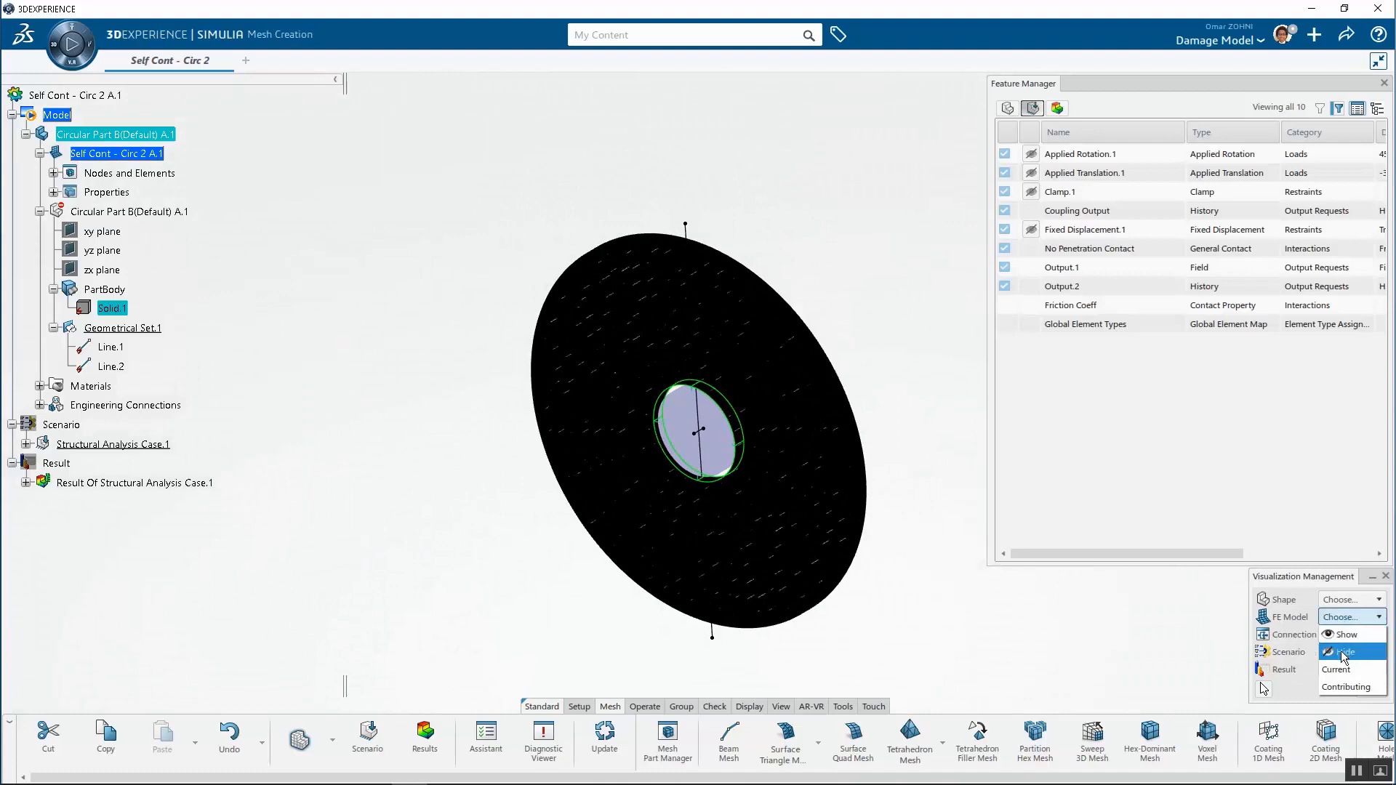
click(1344, 652)
- Select Applied Rotation.1 and review the rotation and translation load definitions against the disc's central hole
click(1090, 155)
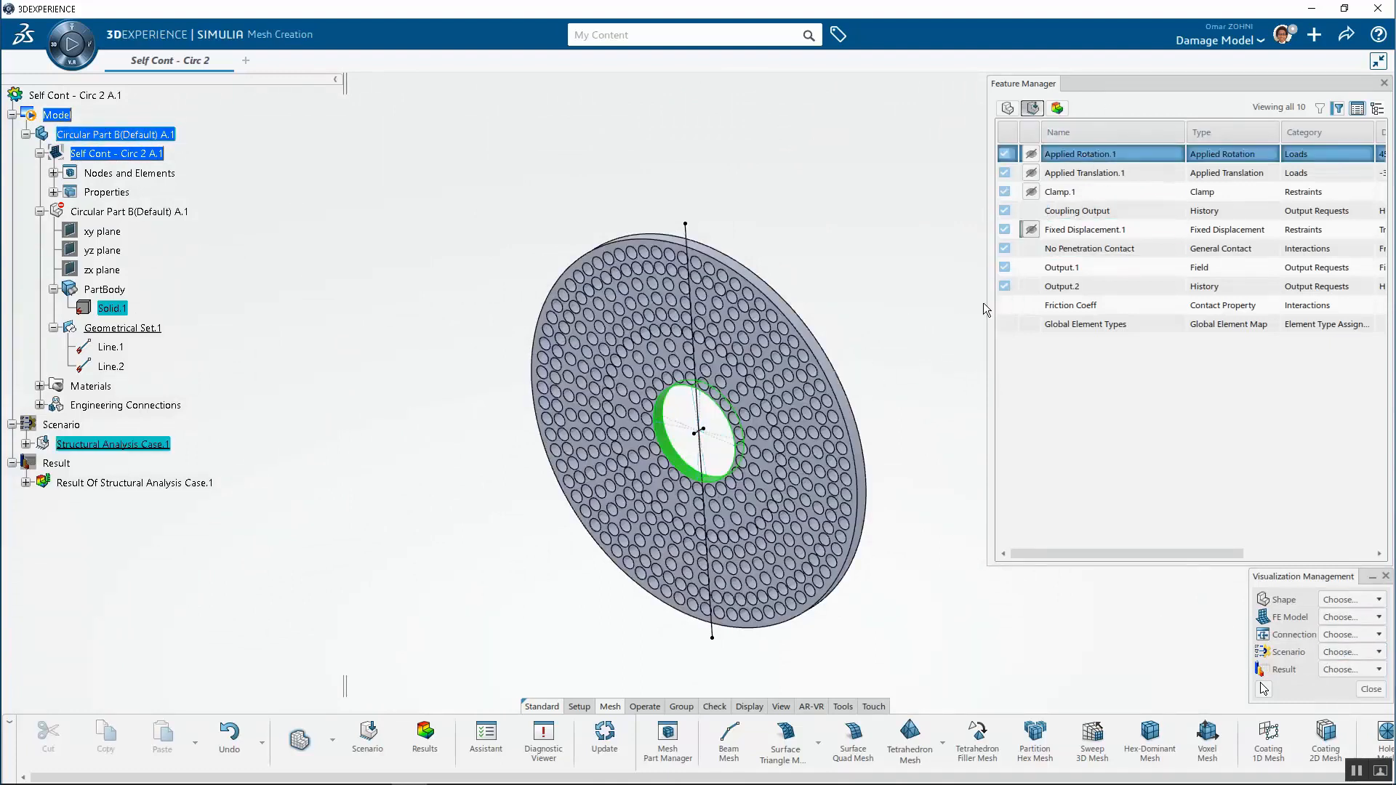
drag(1138, 552, 1185, 553)
scroll(709, 436, up, 5)
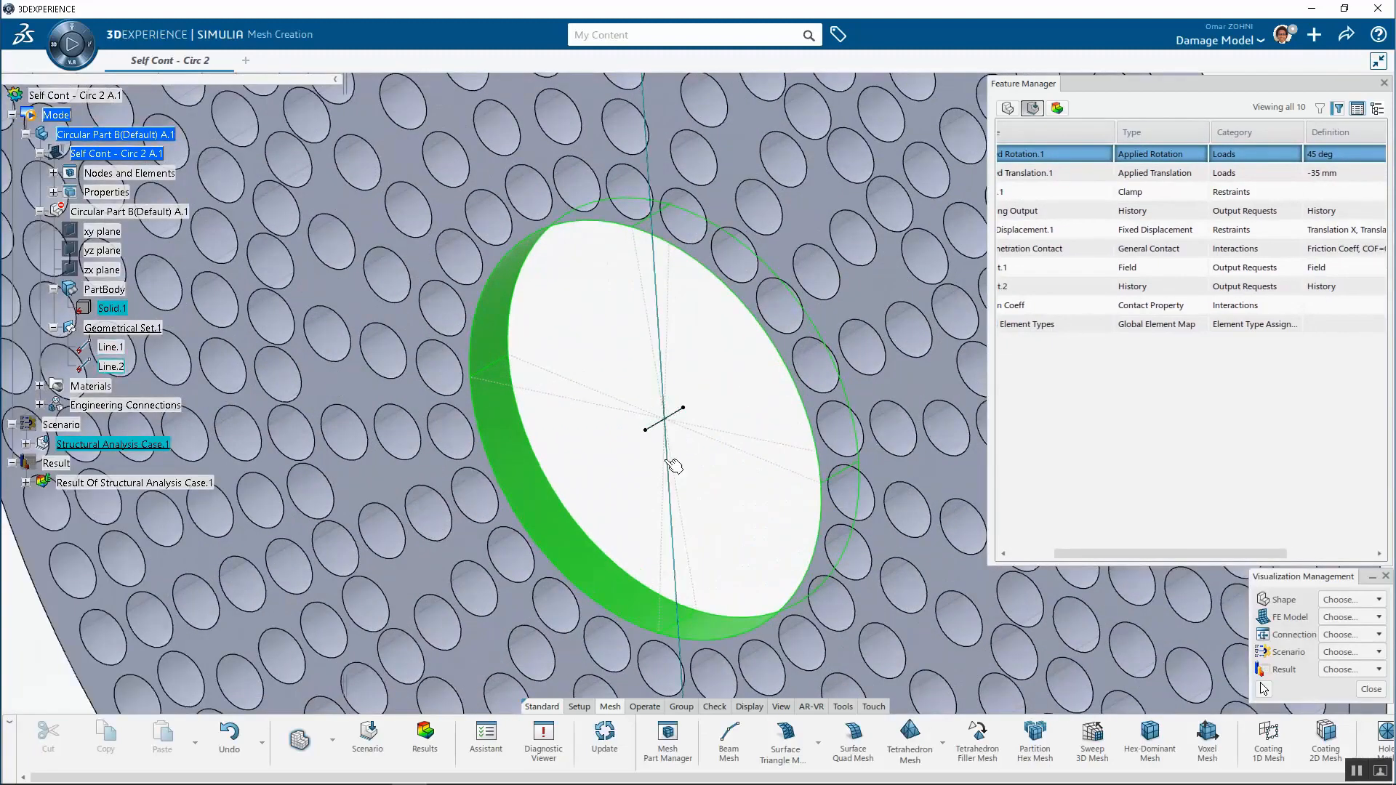
scroll(674, 466, down, 5)
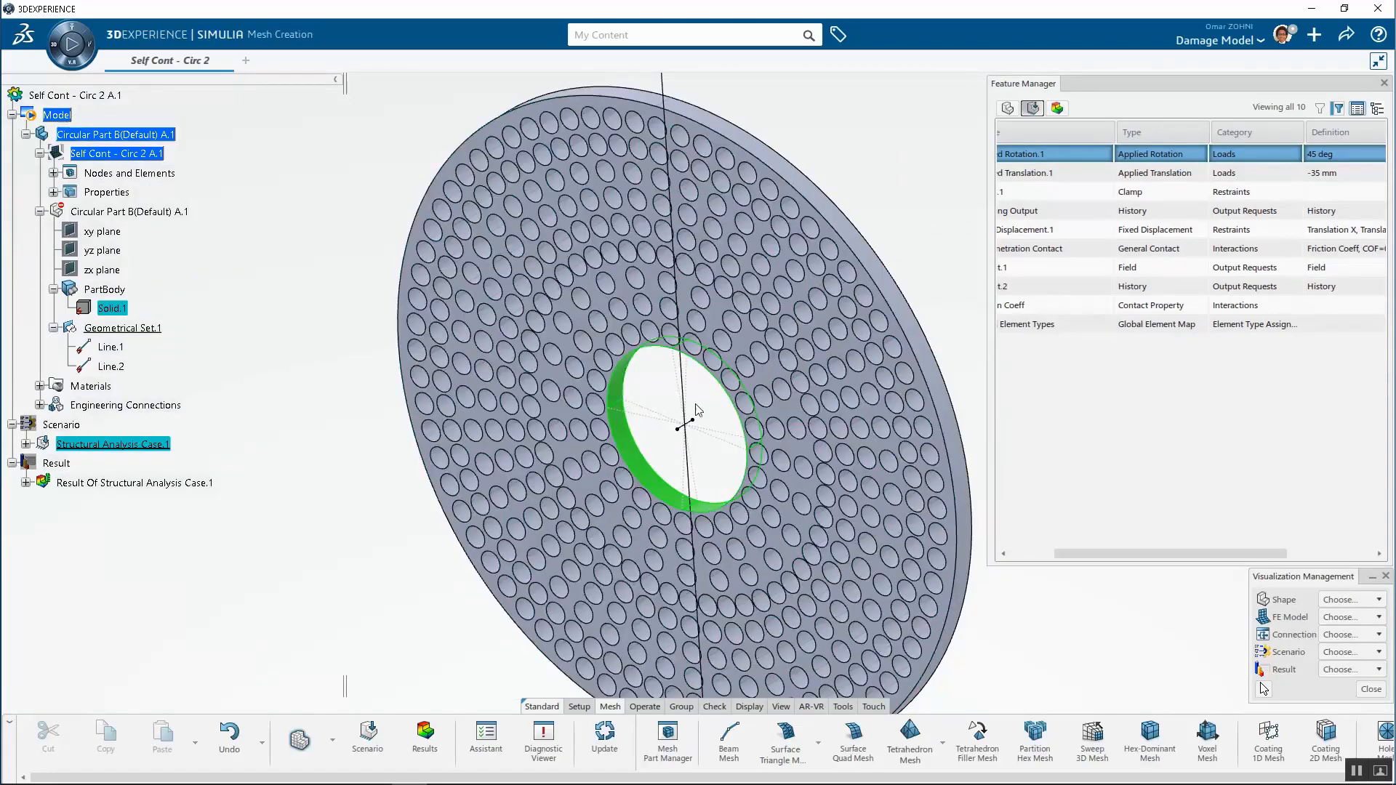
scroll(695, 409, up, 3)
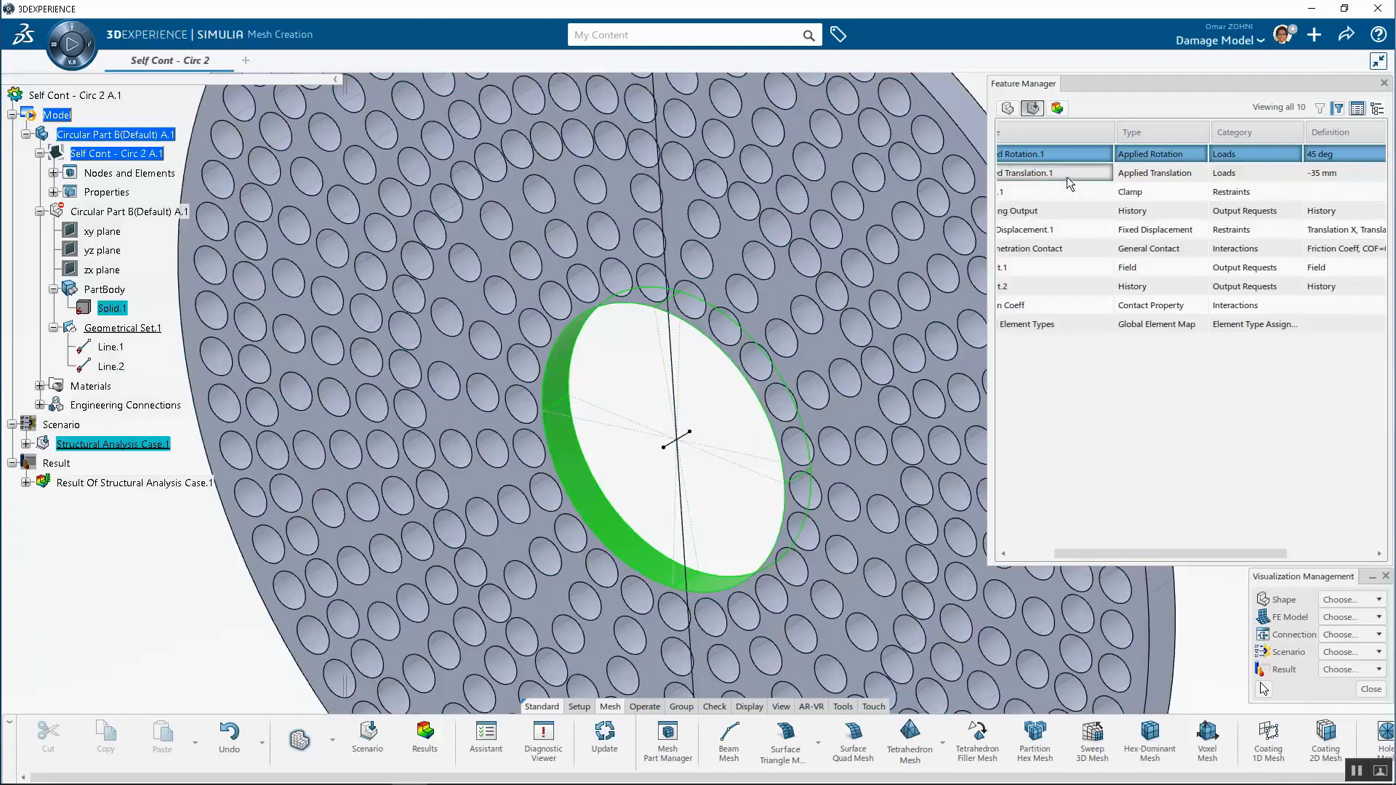
scroll(684, 411, down, 4)
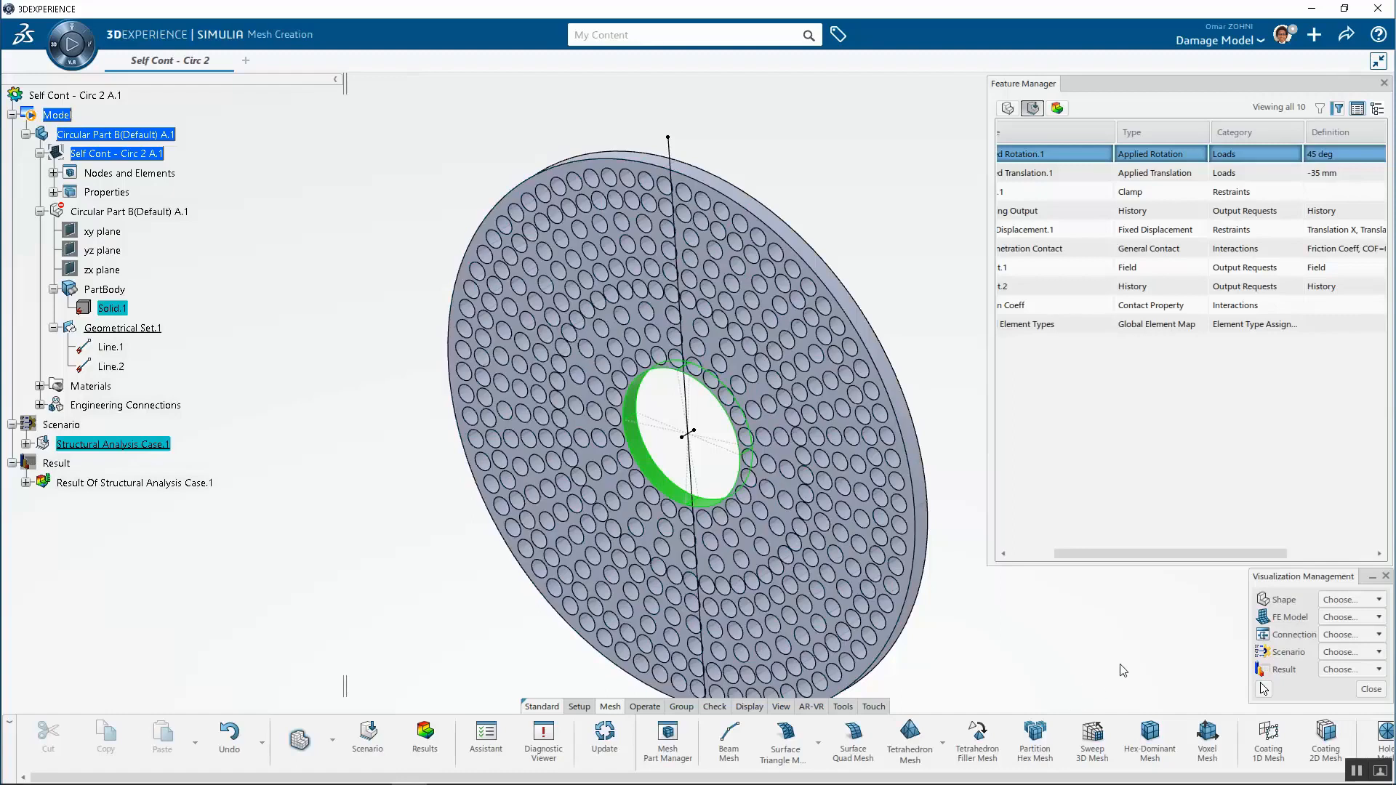
click(1041, 553)
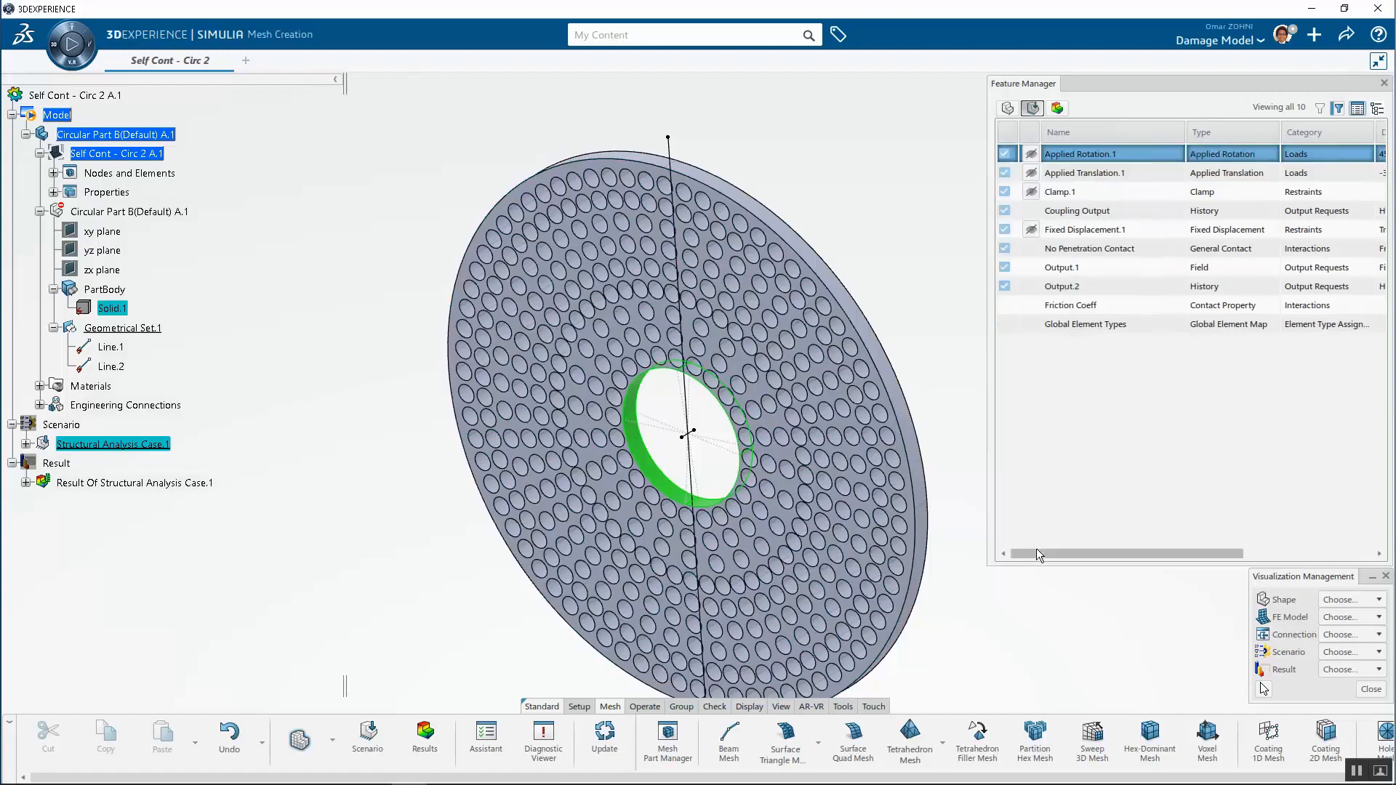
- Select Clamp.1, then show all scenario representations and view the load and restraint symbols on the disc
click(1066, 196)
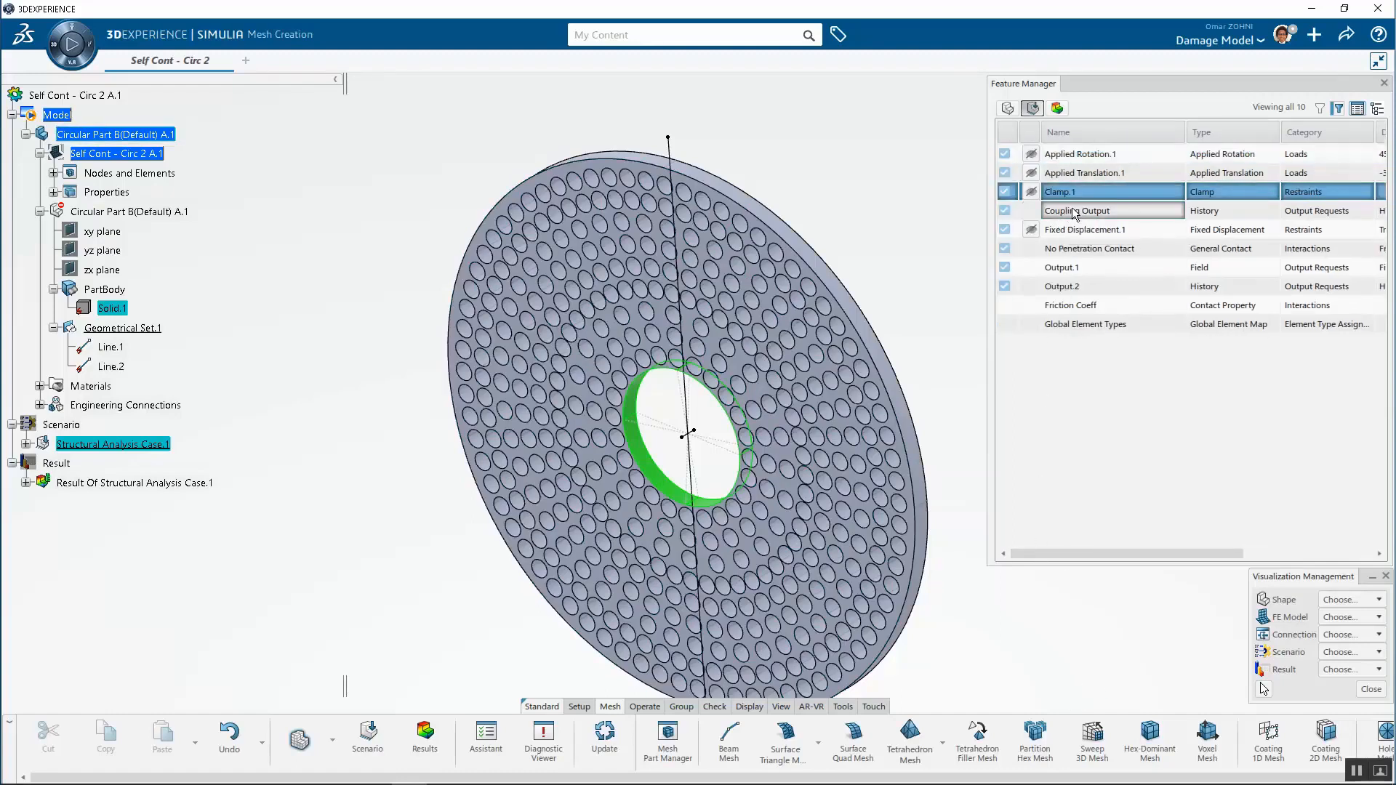
click(1028, 194)
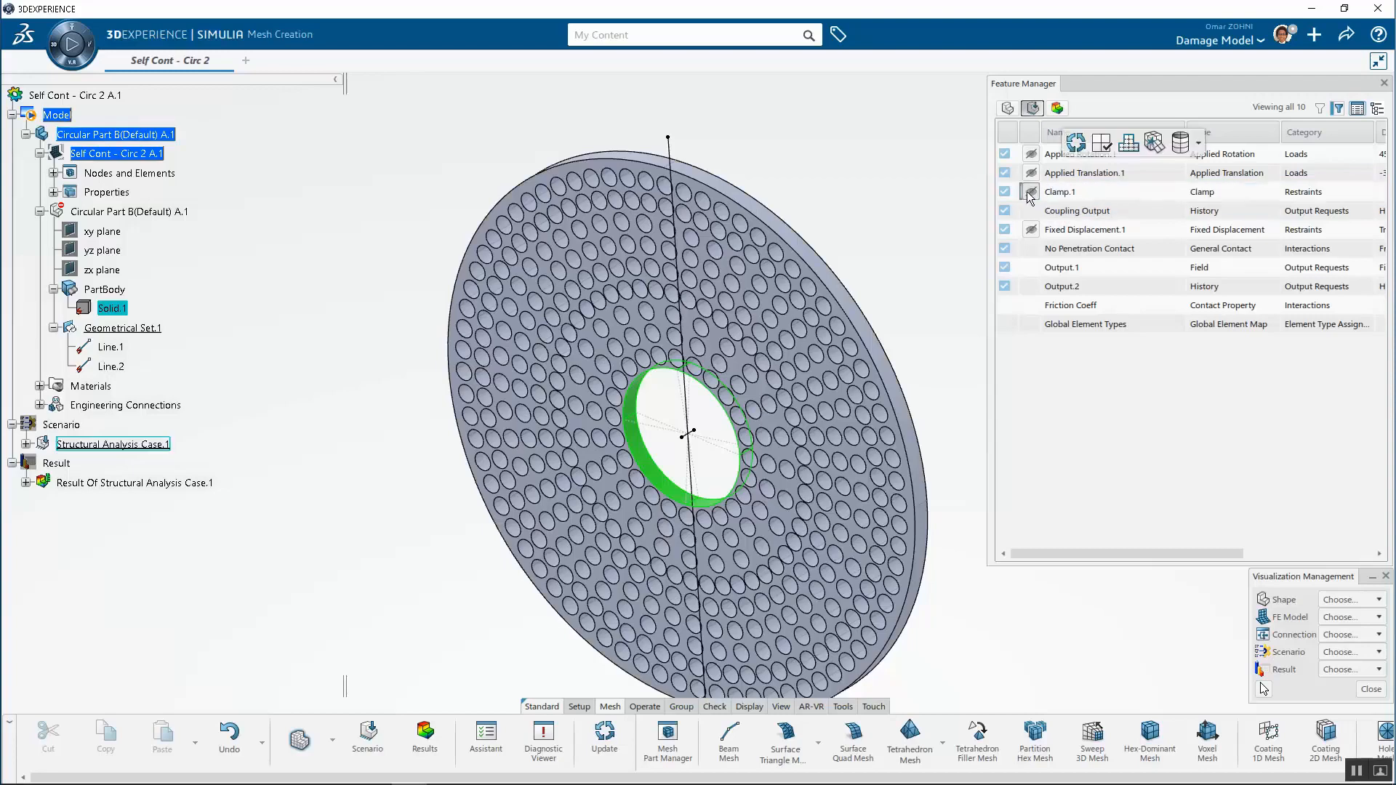
click(1345, 652)
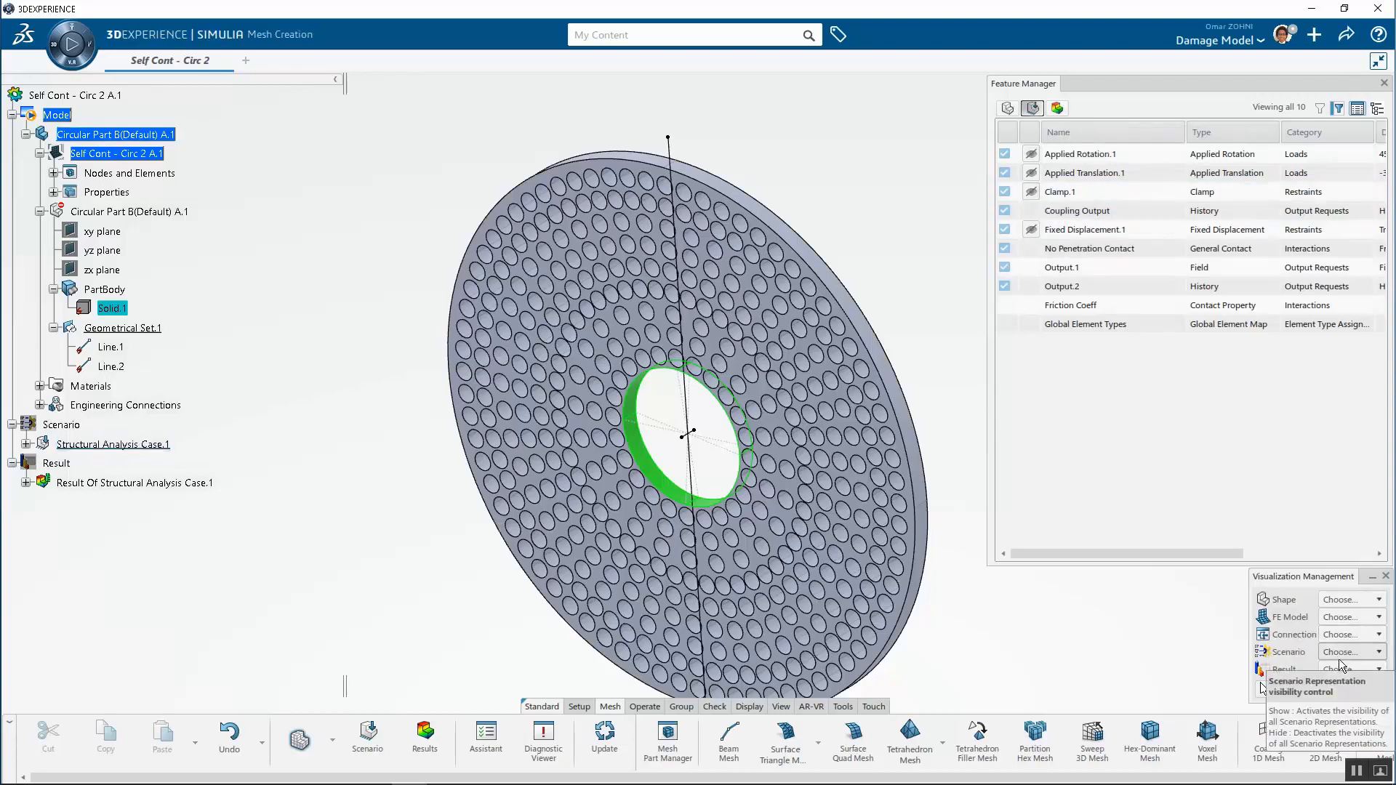
click(1344, 669)
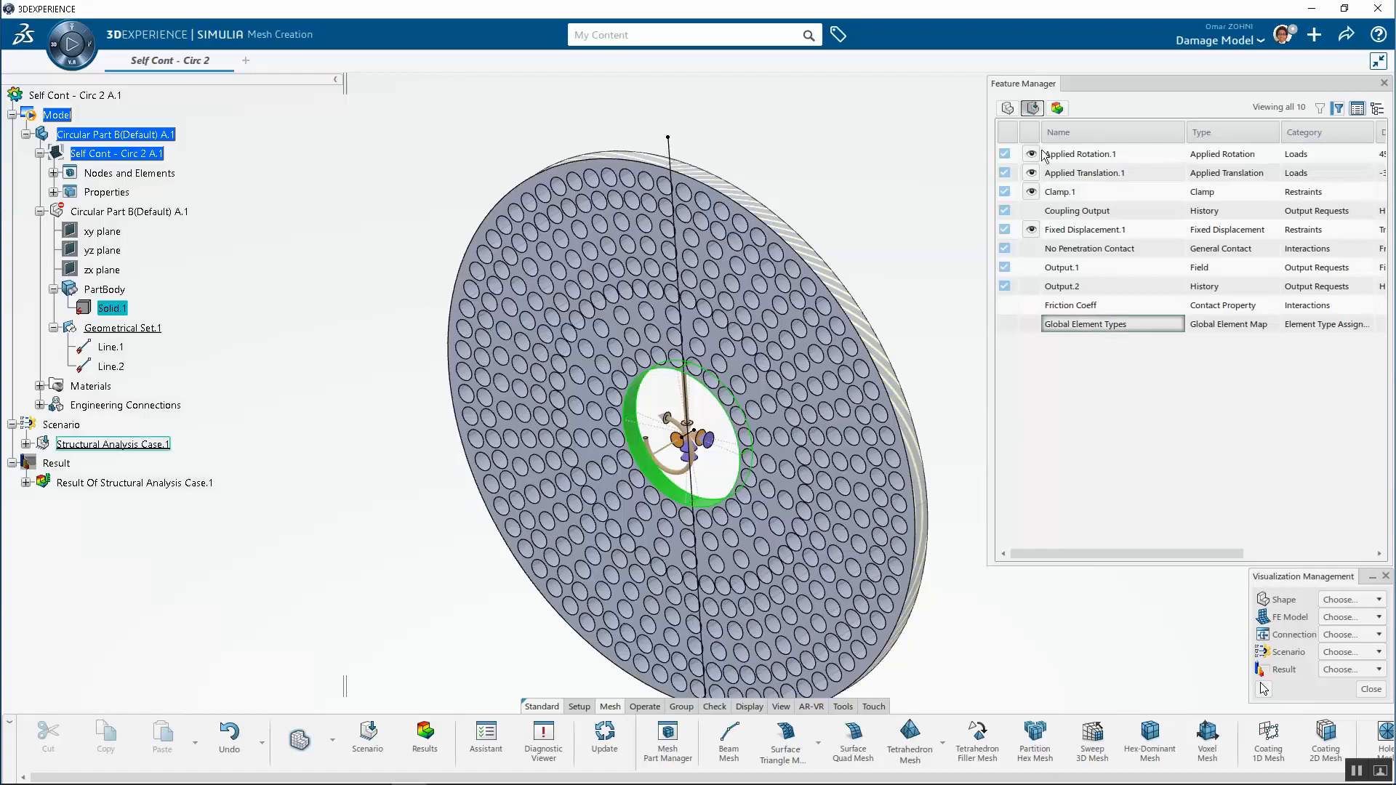
middle_drag(902, 220, 908, 195)
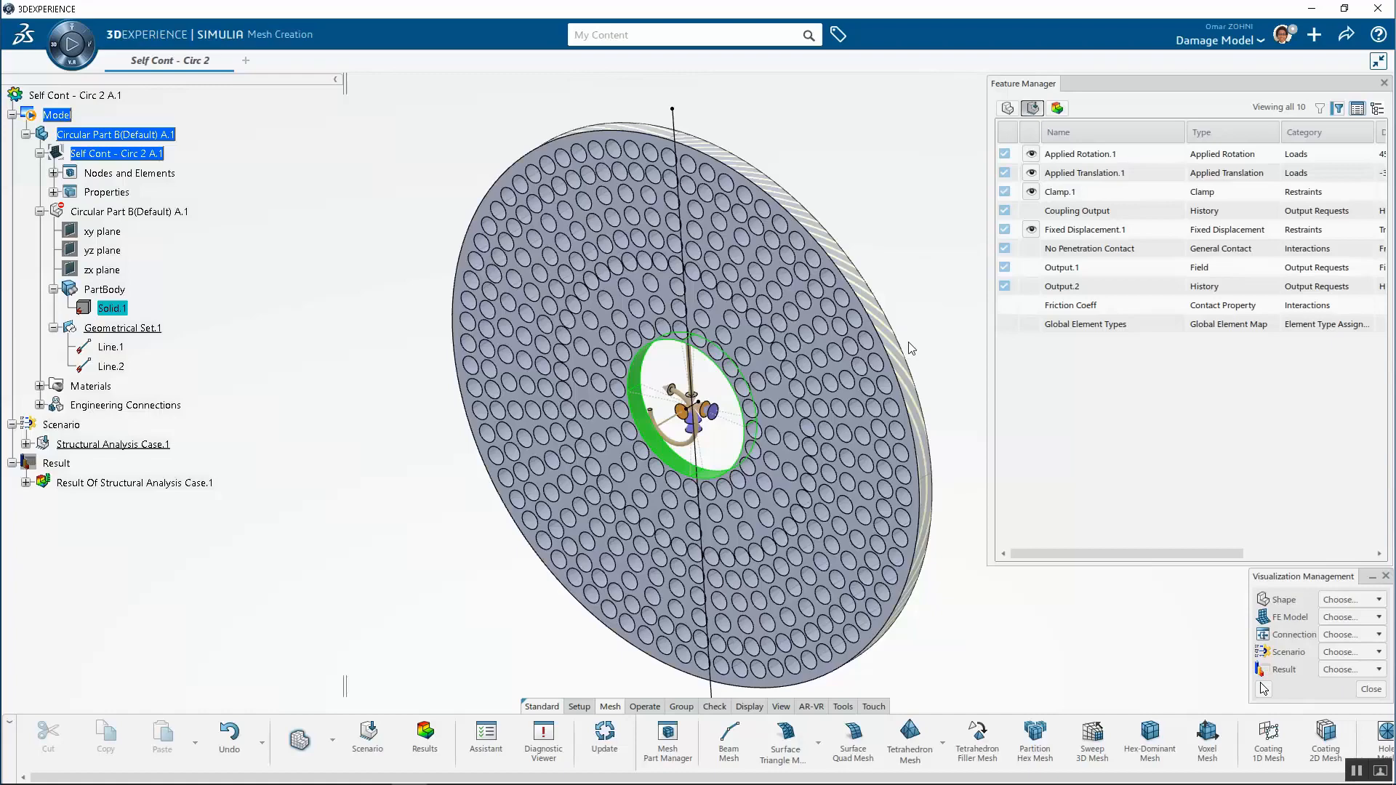
middle_drag(921, 234, 937, 220)
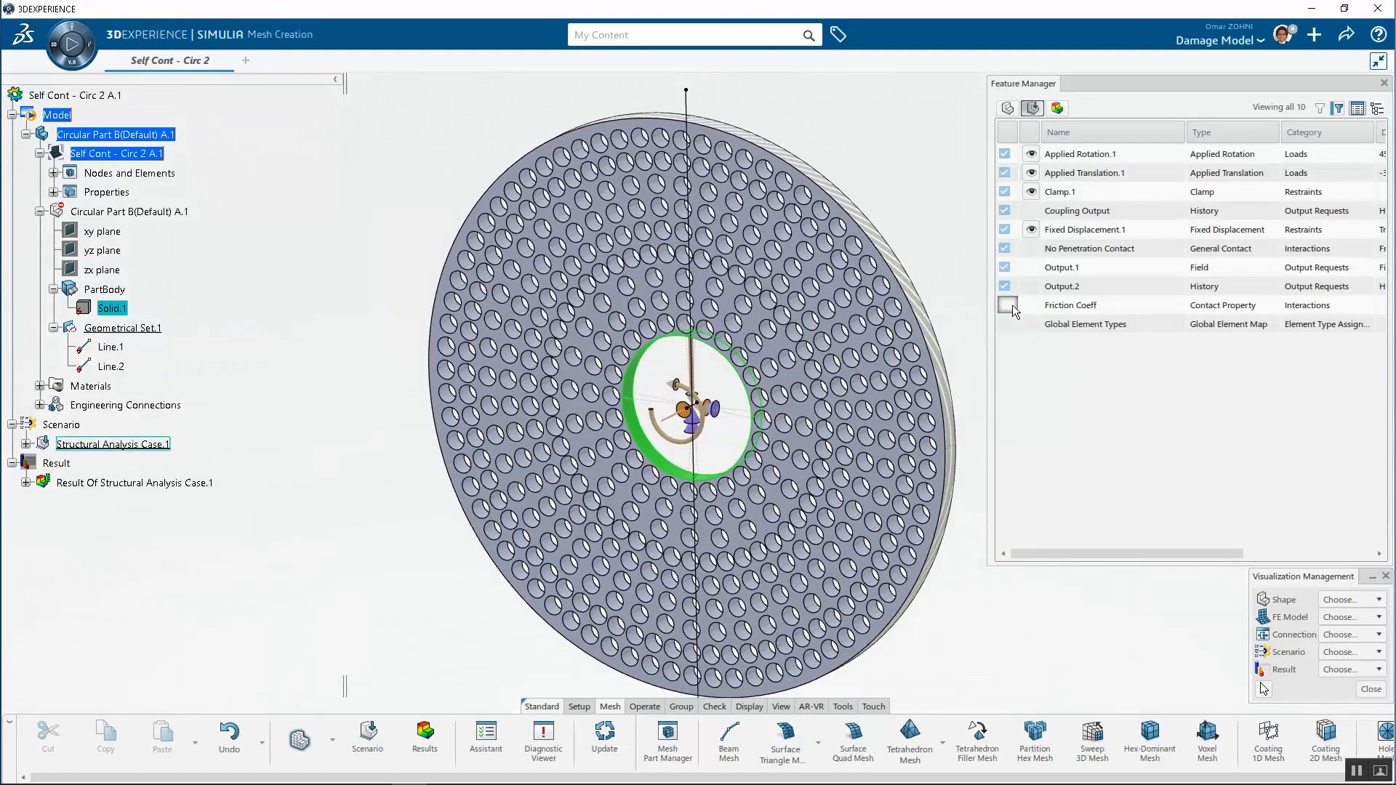
- Open the Friction Coeff contact property, review its tangential behavior settings, and close it without changes
click(1071, 306)
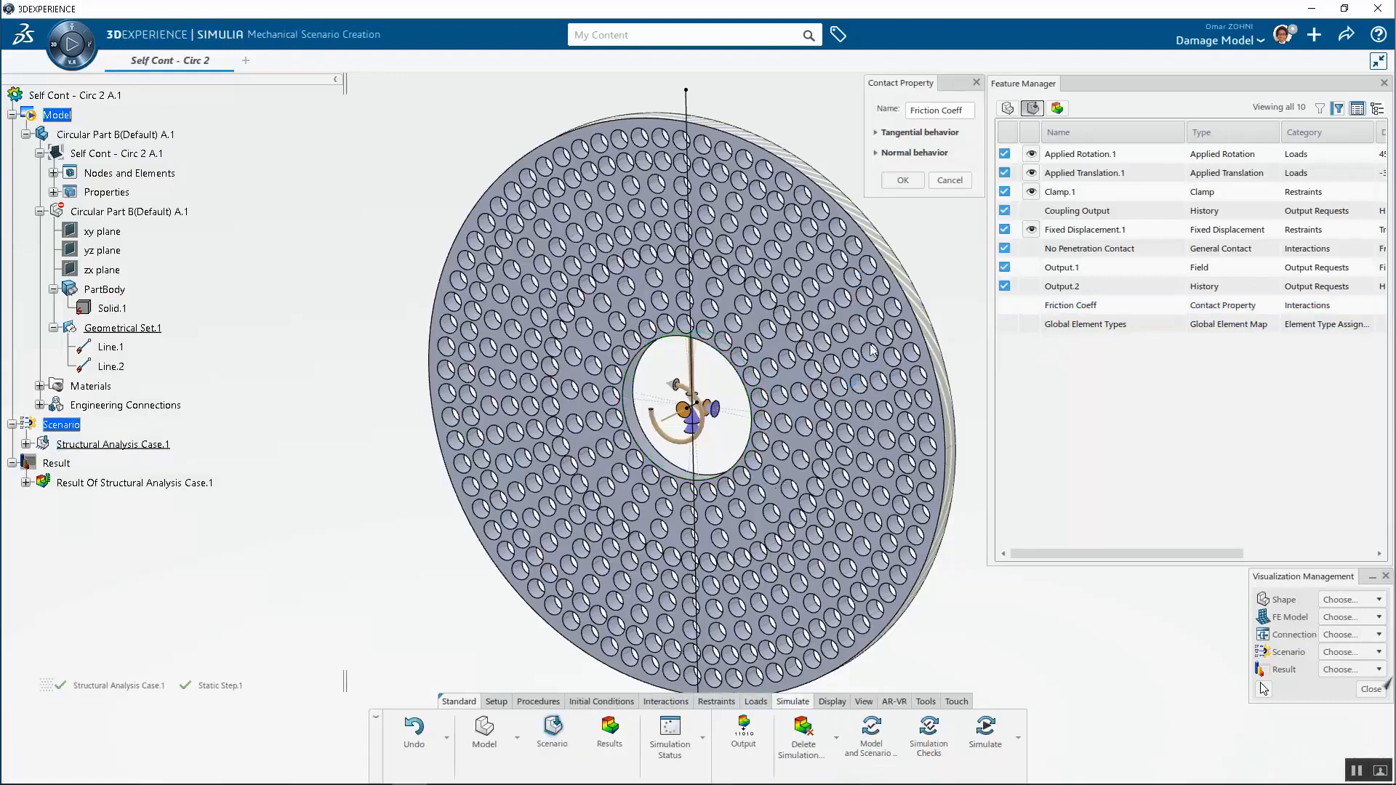
click(877, 131)
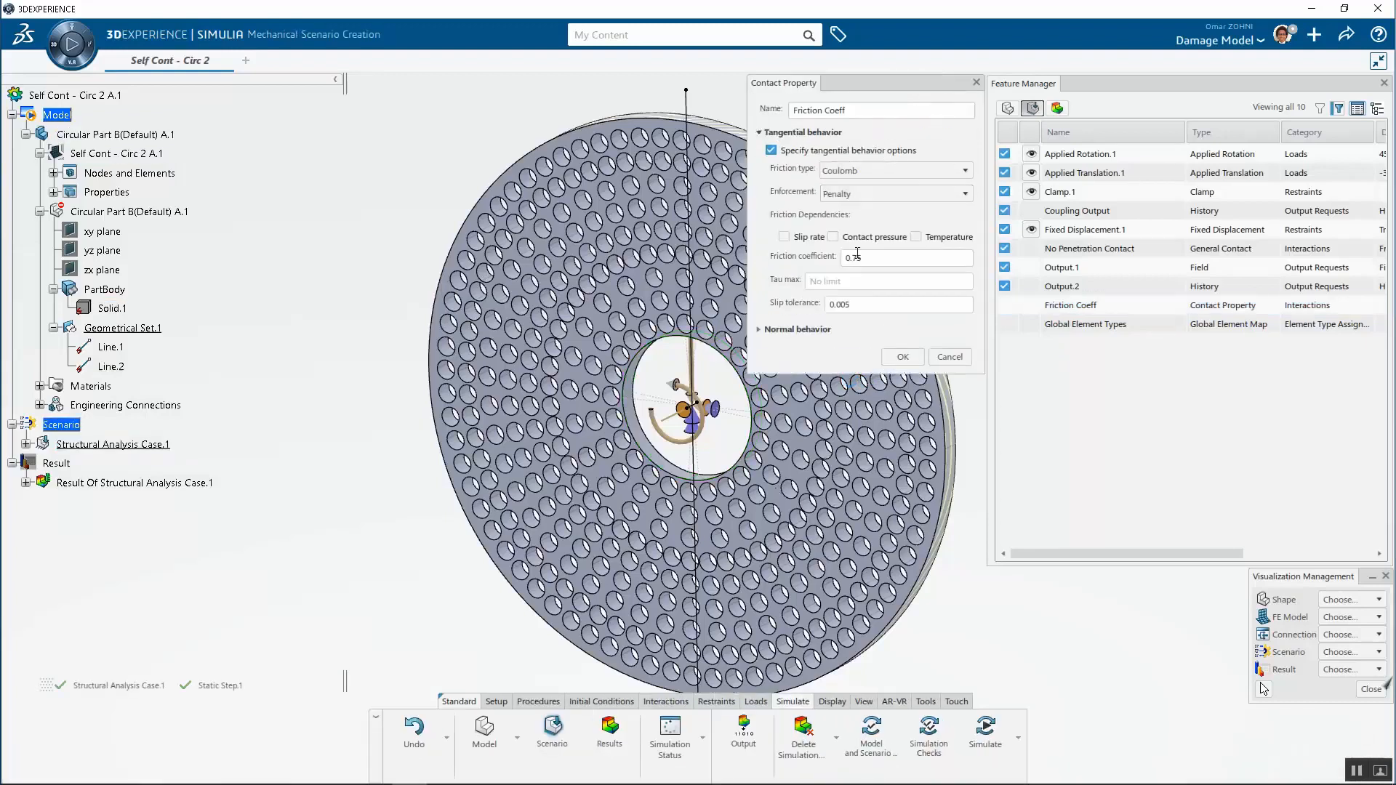
click(948, 357)
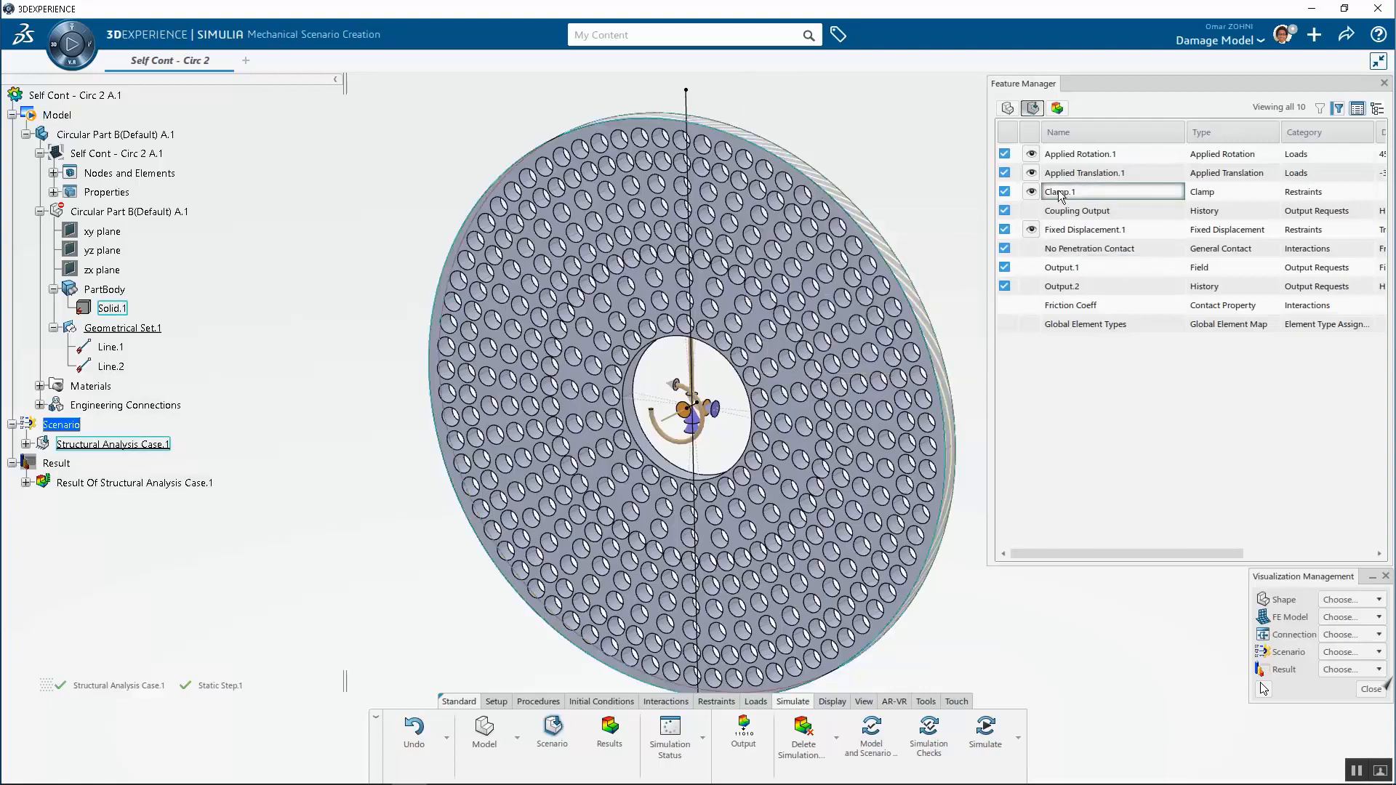
- Open the No Penetration Contact definition, review its surface and global contact property options, and cancel without changes
double_click(1099, 247)
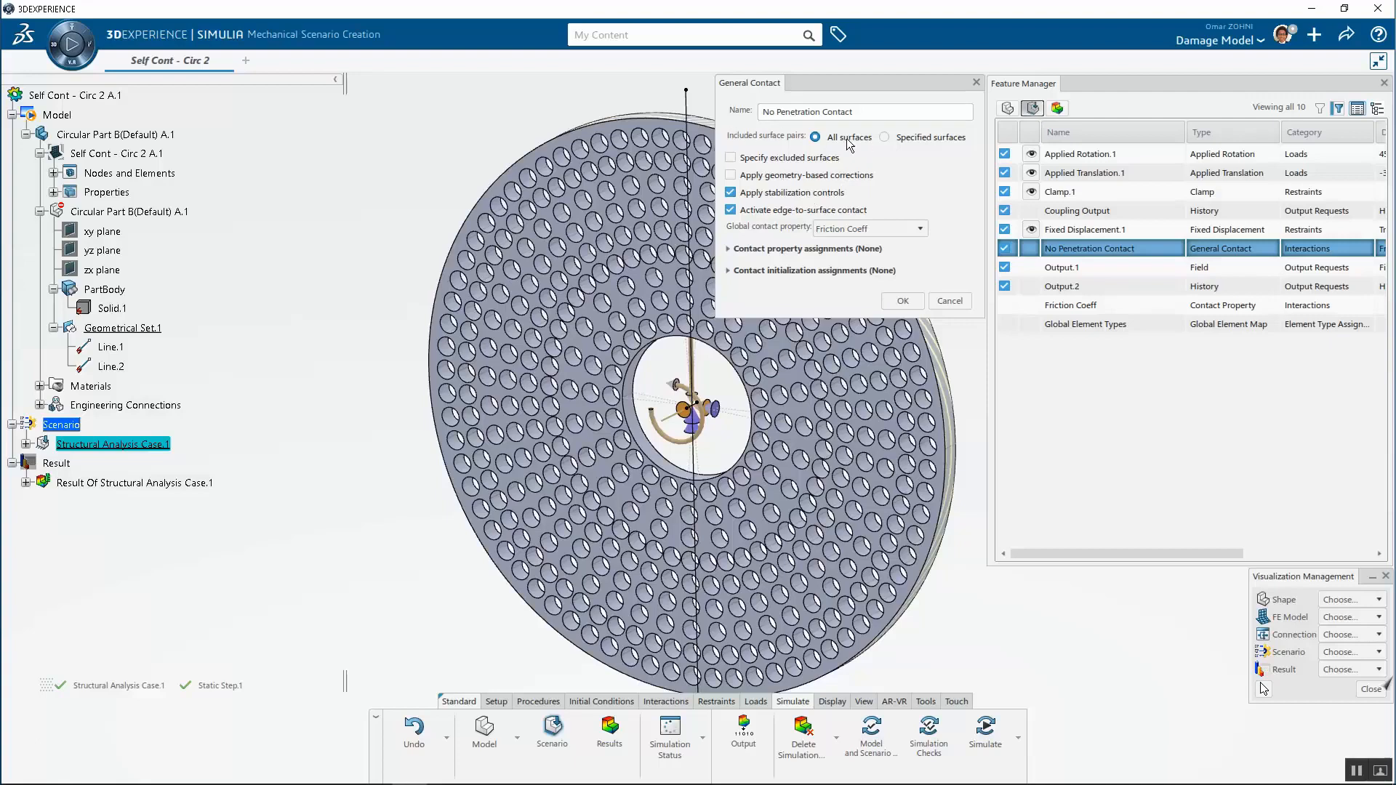
click(851, 230)
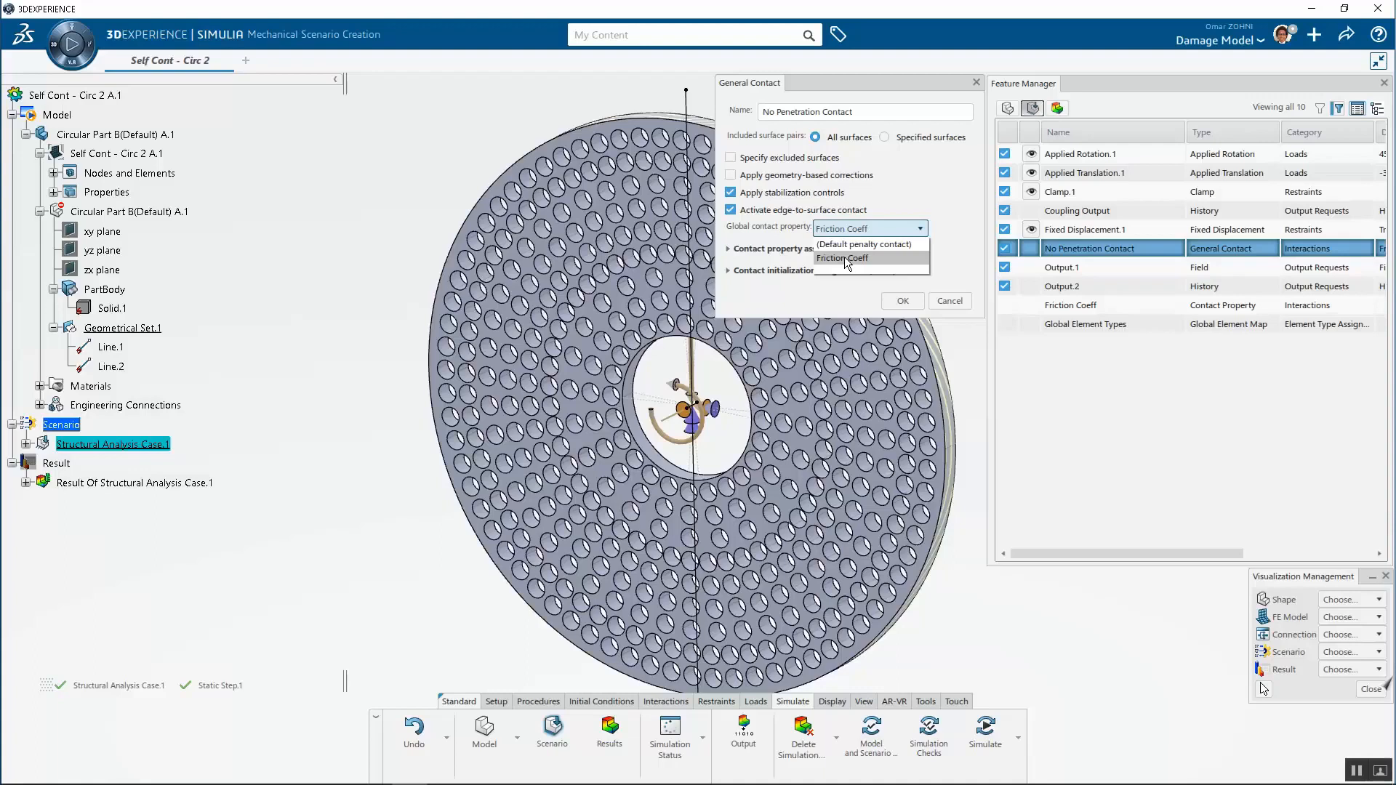
click(844, 257)
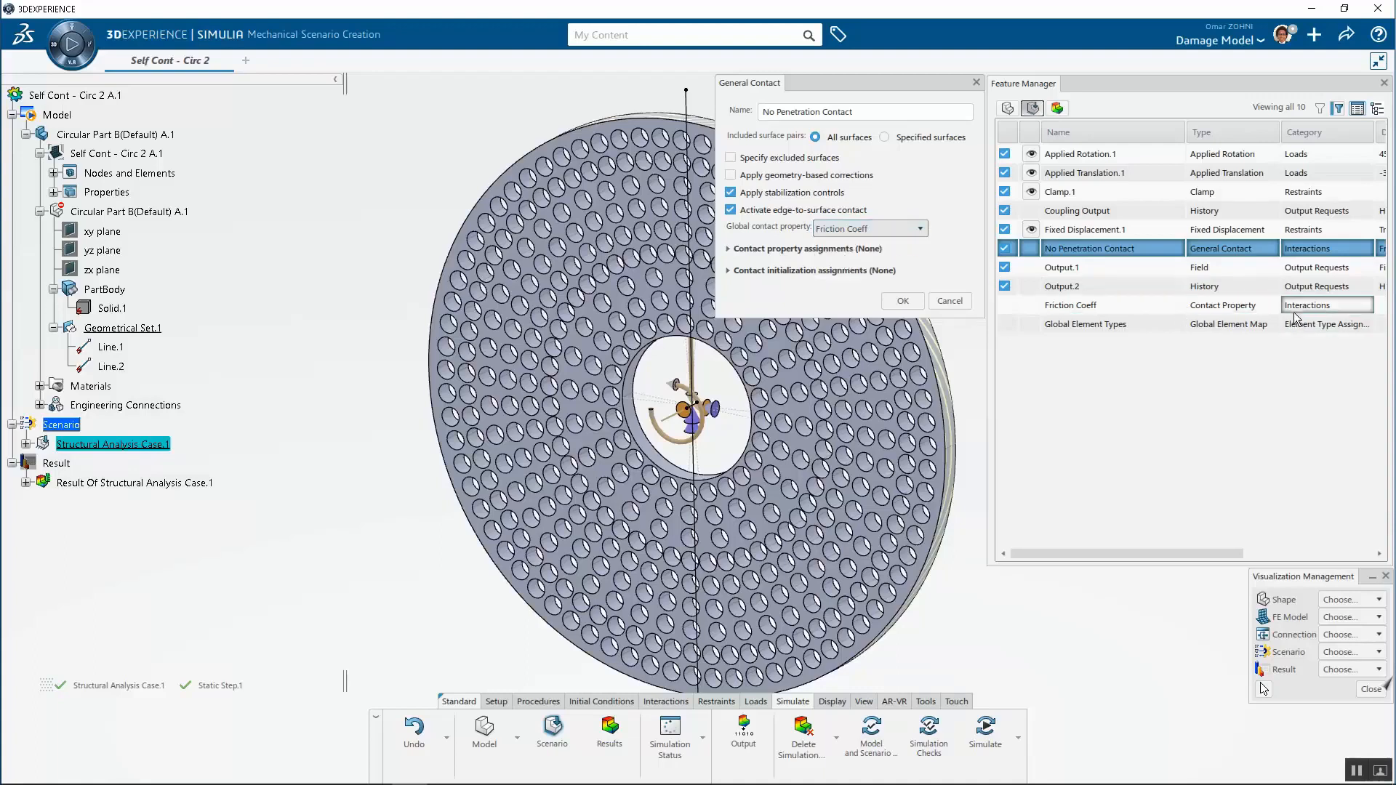
click(950, 301)
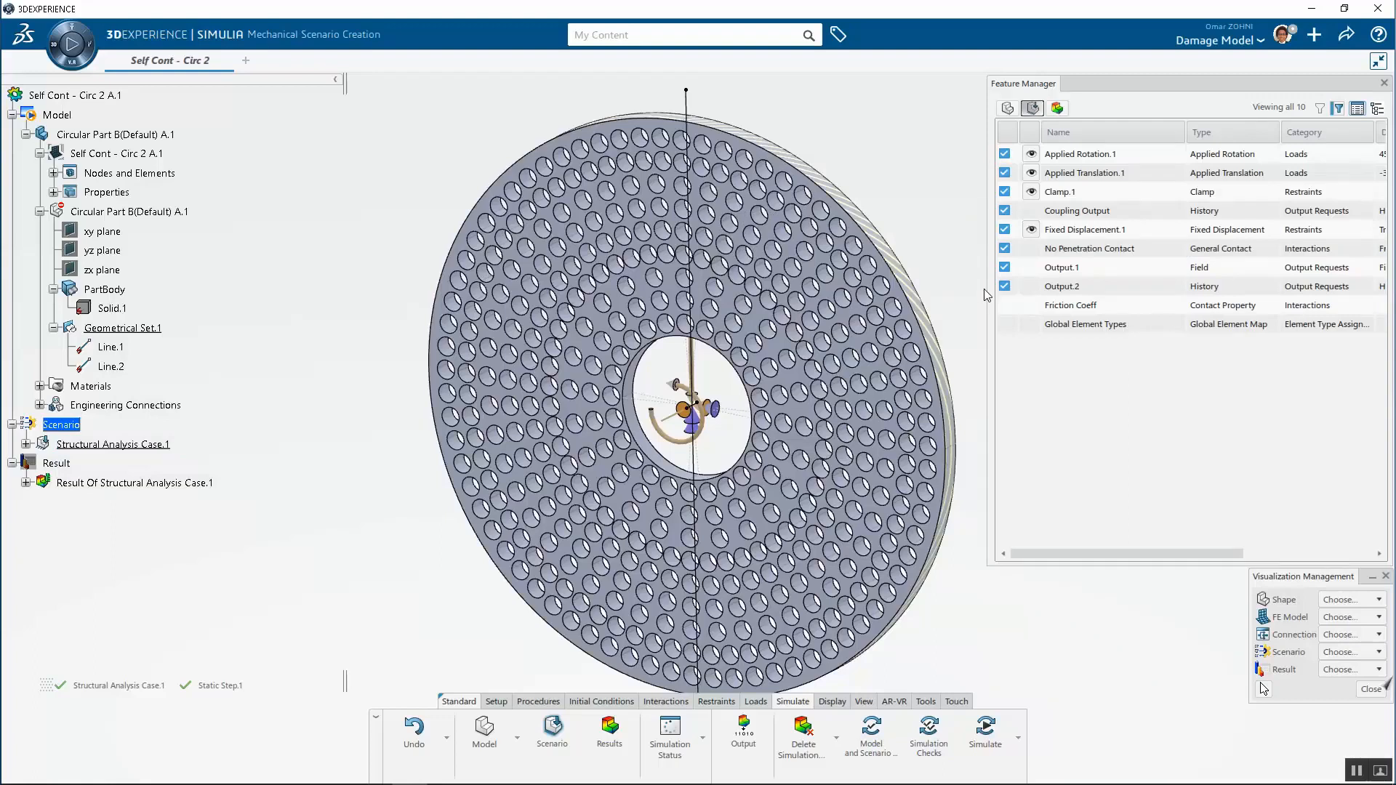
- Open the Output.1 field output request, review its definition, and close it
double_click(1078, 267)
scroll(1001, 607, down, 1)
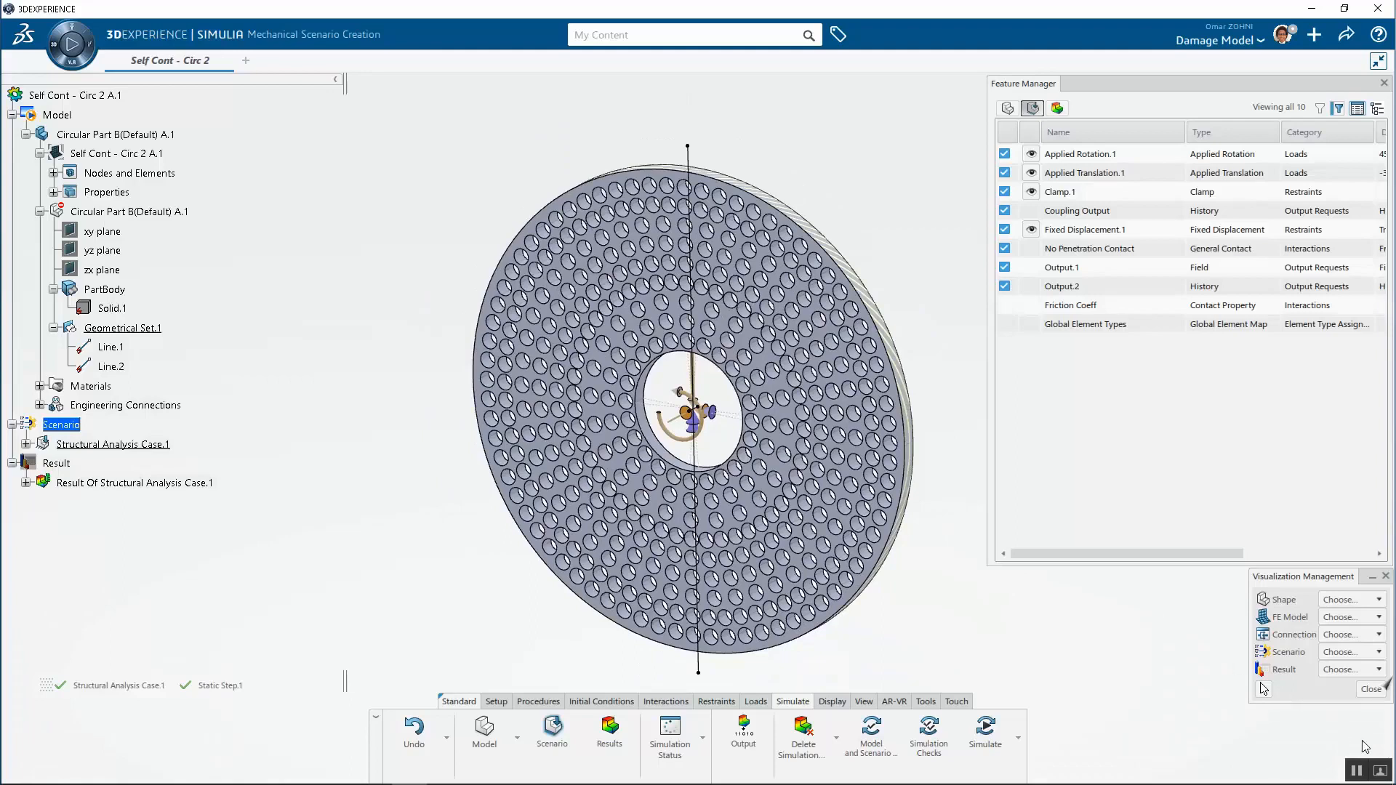
click(1362, 767)
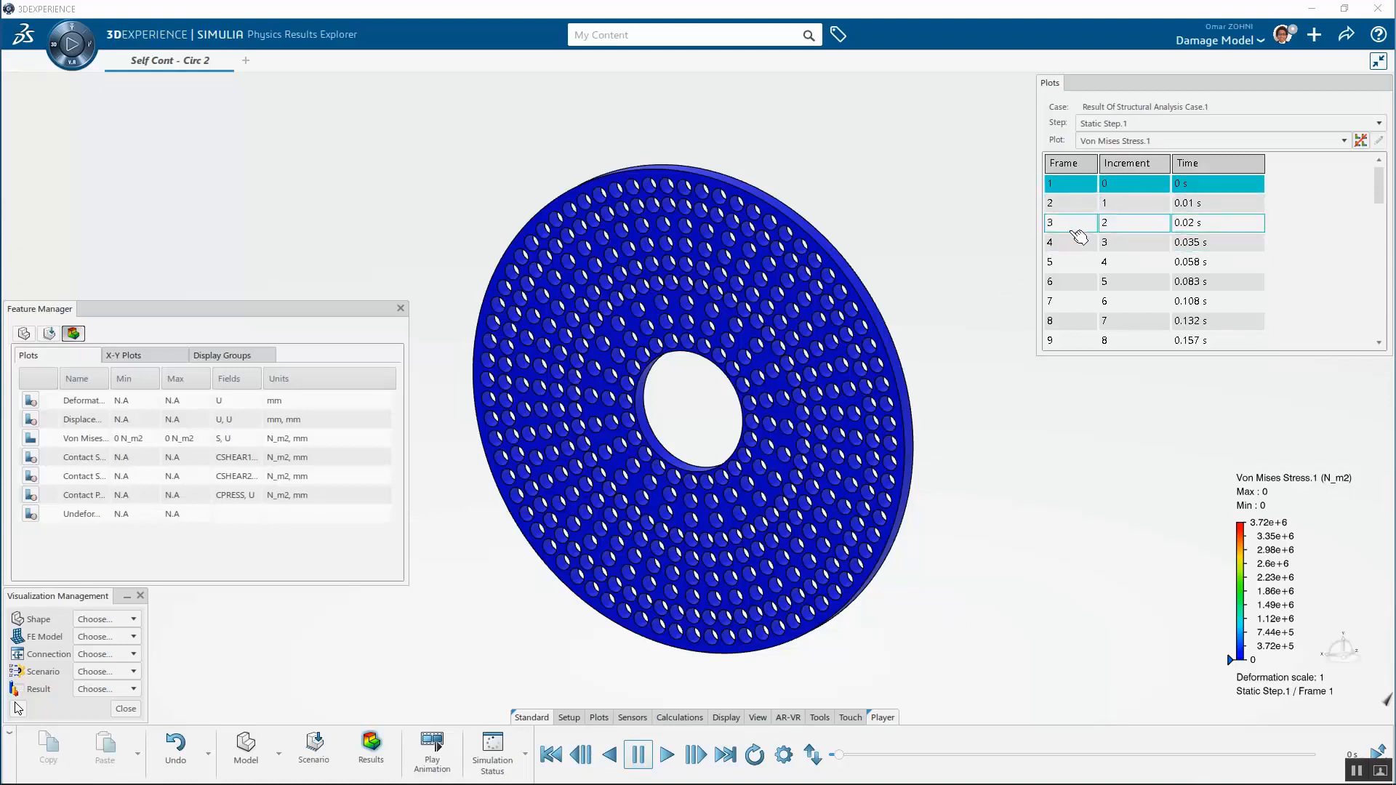
- Display the Von Mises Stress.1 plot at frame 3 and at frame 8 of Static Step.1
click(1073, 230)
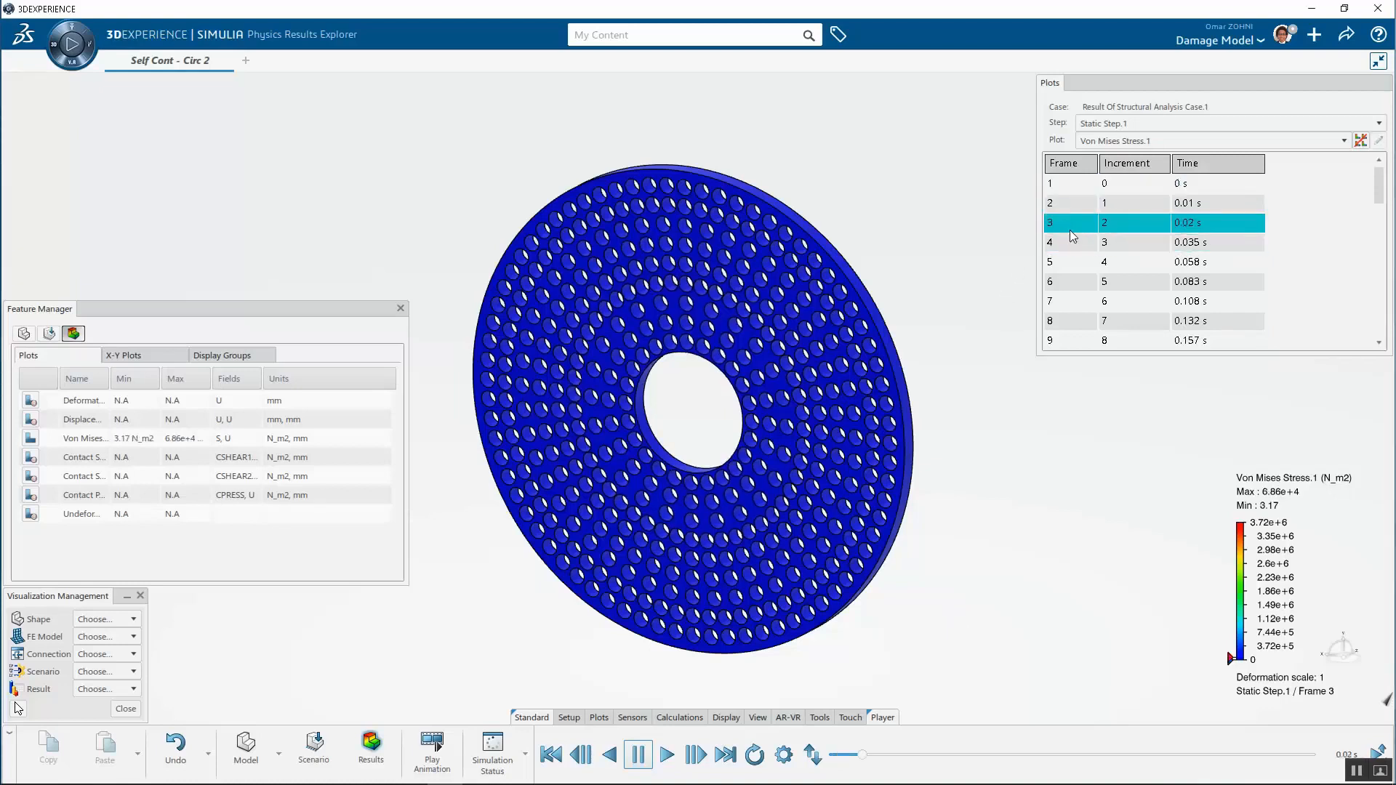
click(1074, 288)
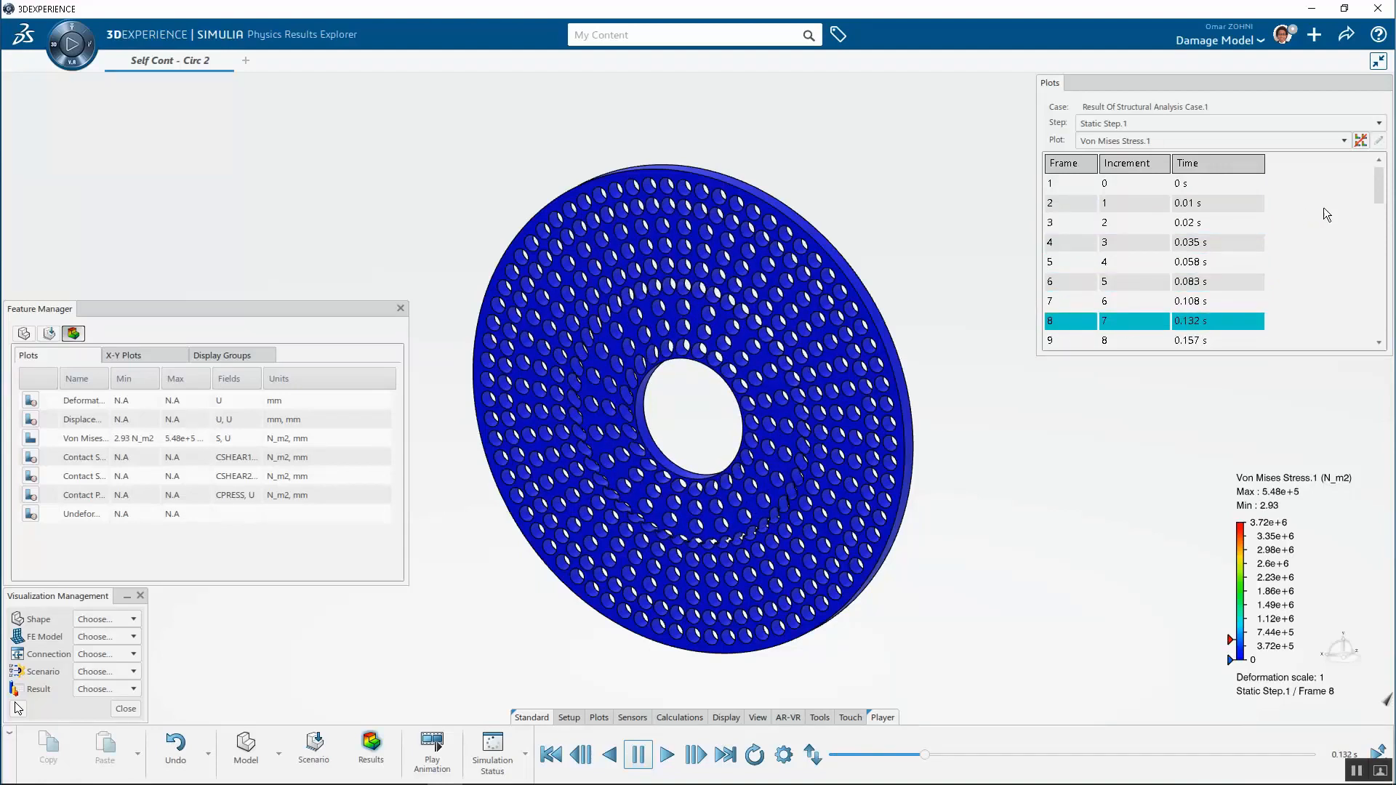
drag(1380, 180, 1374, 137)
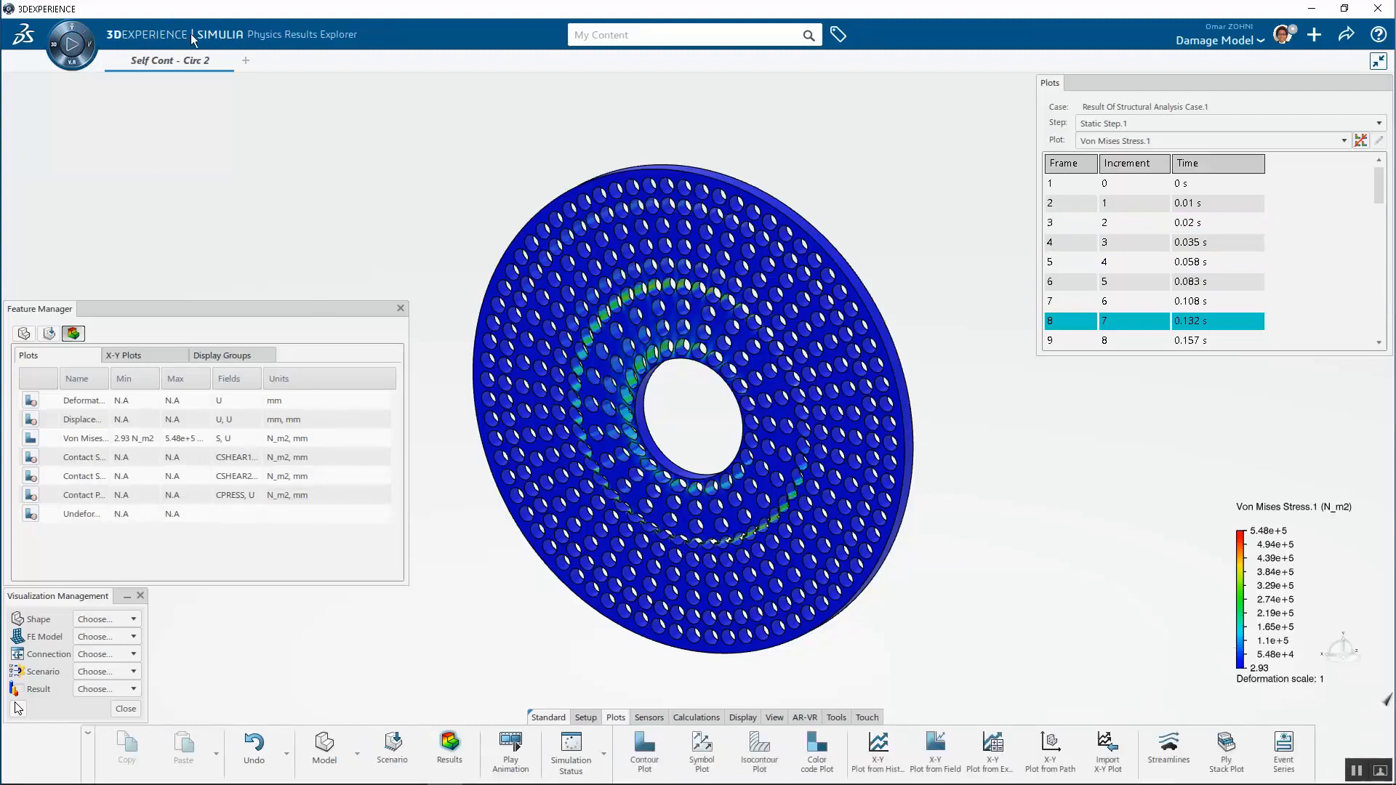
- Play the Von Mises stress animation and examine how the holes around the disc's center deform from a front view
click(72, 44)
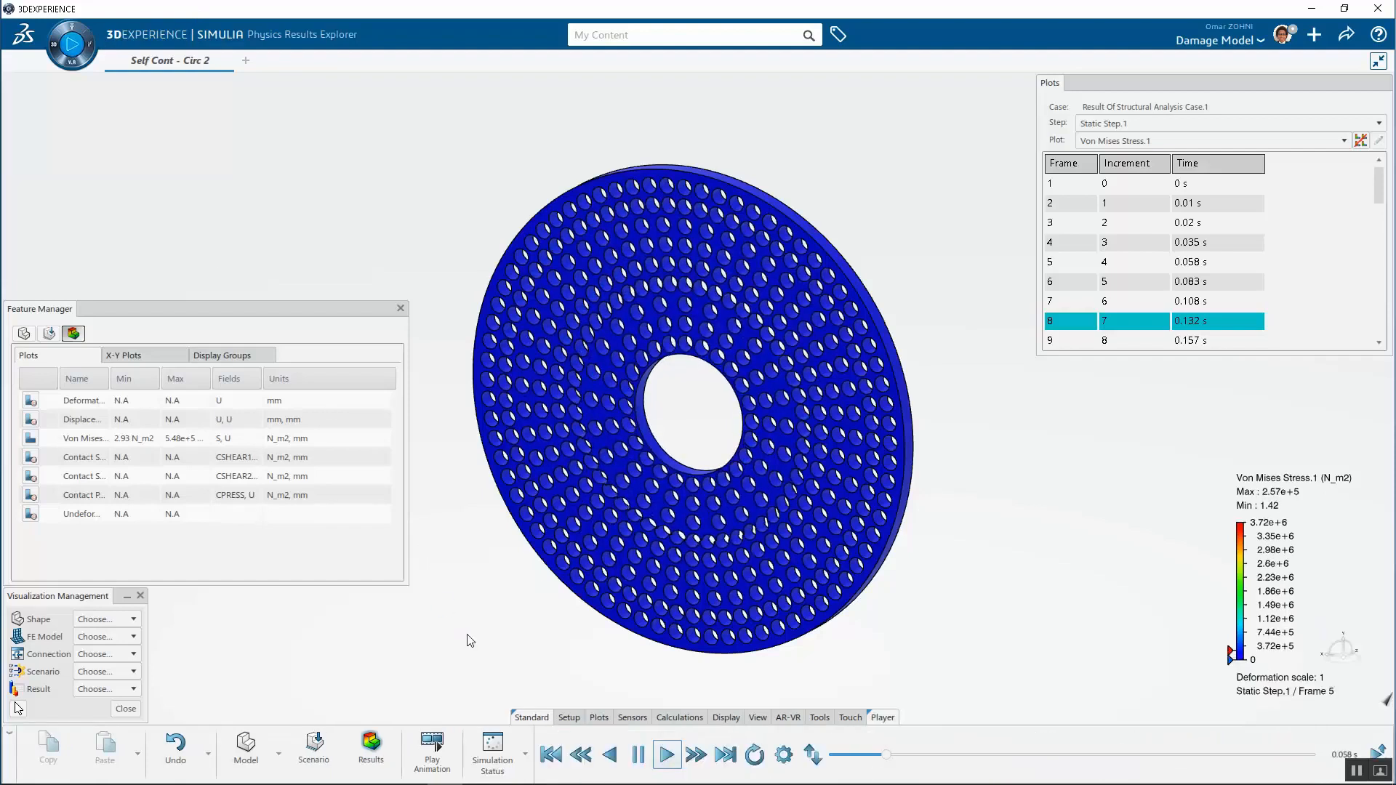
middle_drag(489, 636, 540, 609)
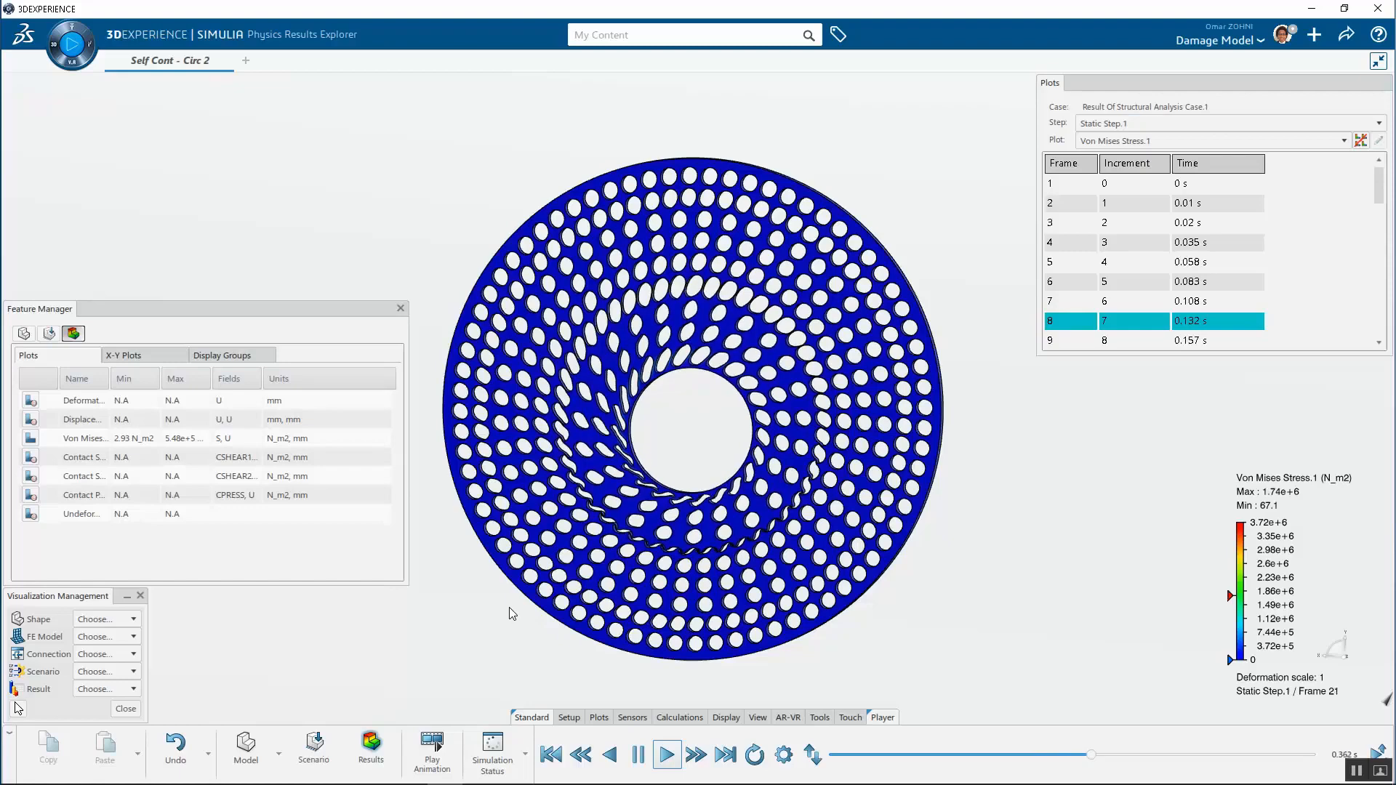
scroll(567, 452, up, 5)
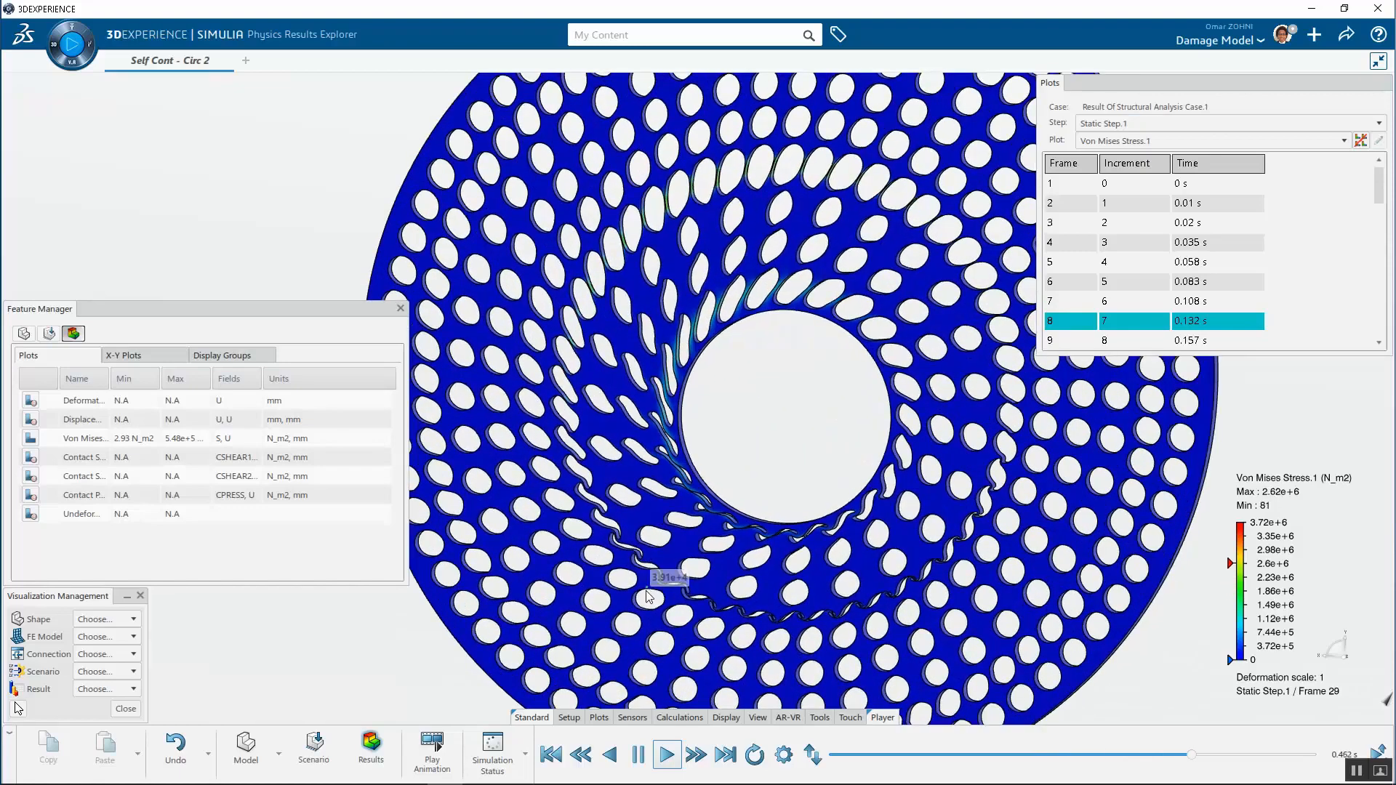
scroll(691, 459, up, 5)
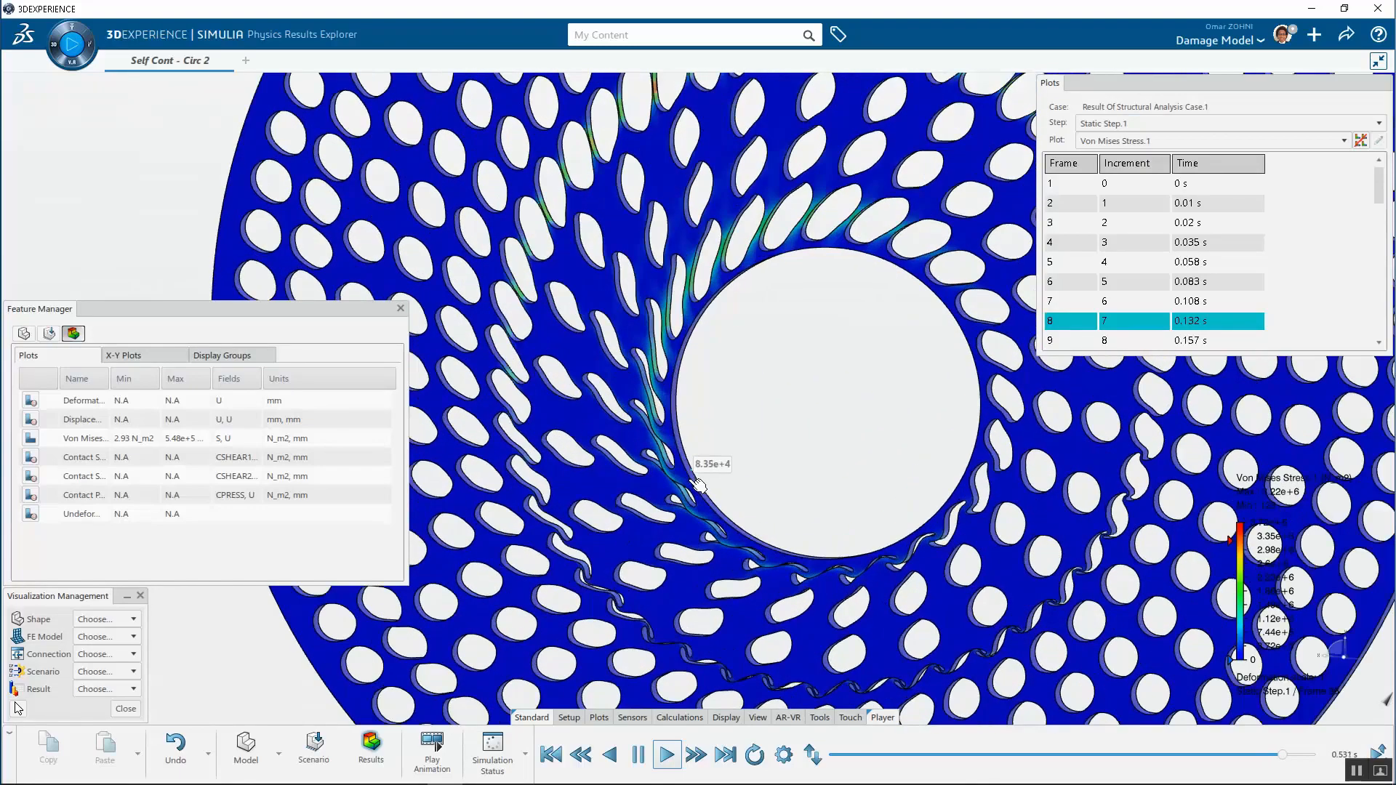
scroll(704, 512, down, 3)
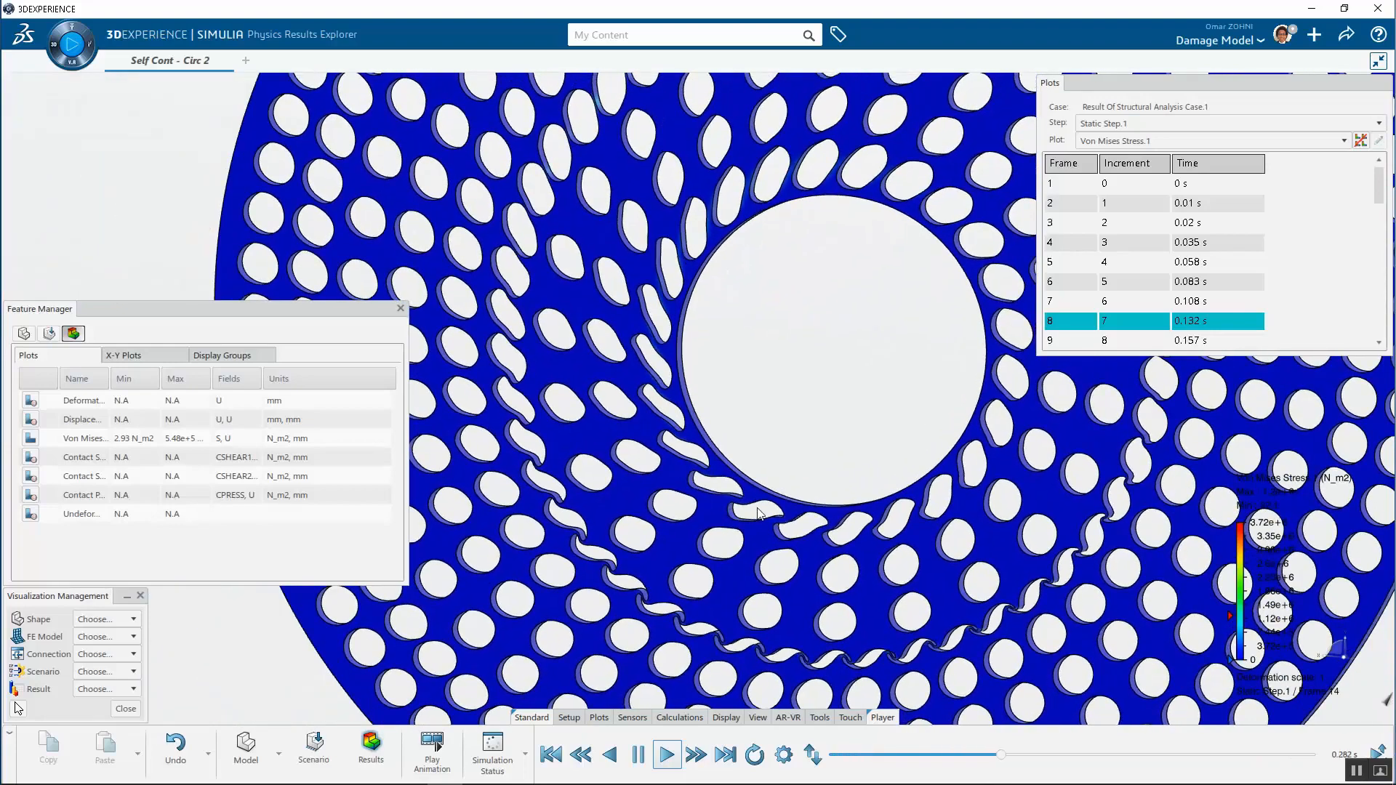
scroll(810, 524, down, 3)
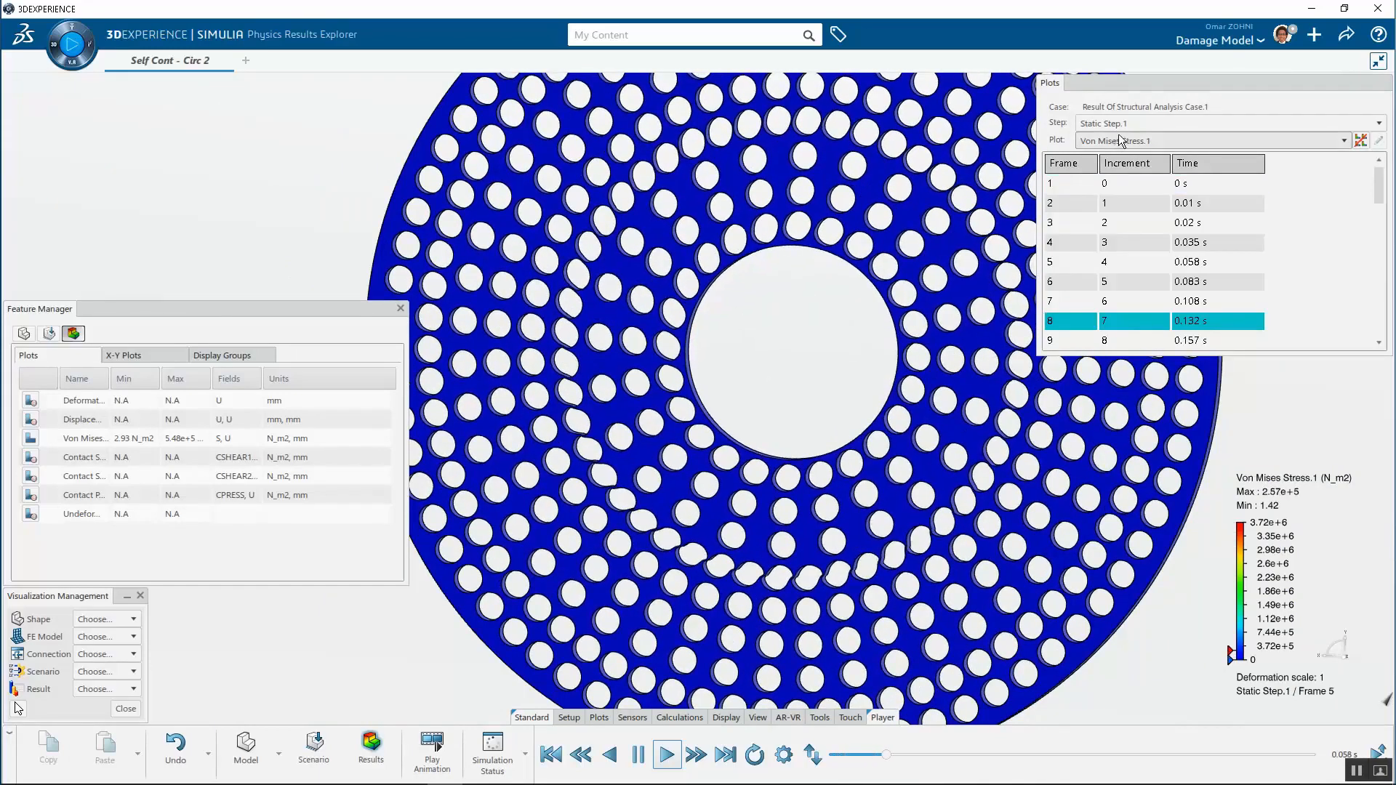
- Switch the displayed result to Contact Pressure.1 and narrow the Feature Manager to uncover more of the disc
click(1120, 140)
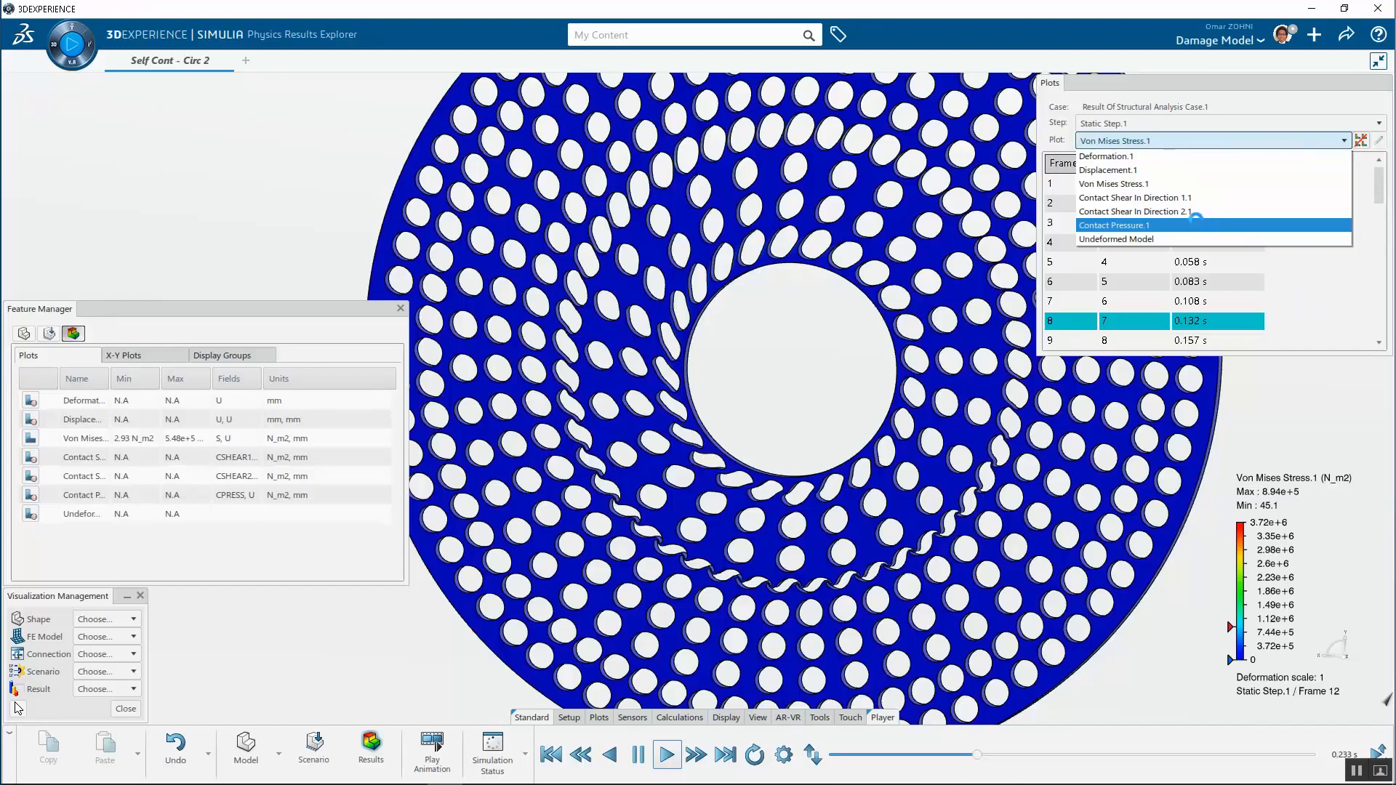
click(1196, 220)
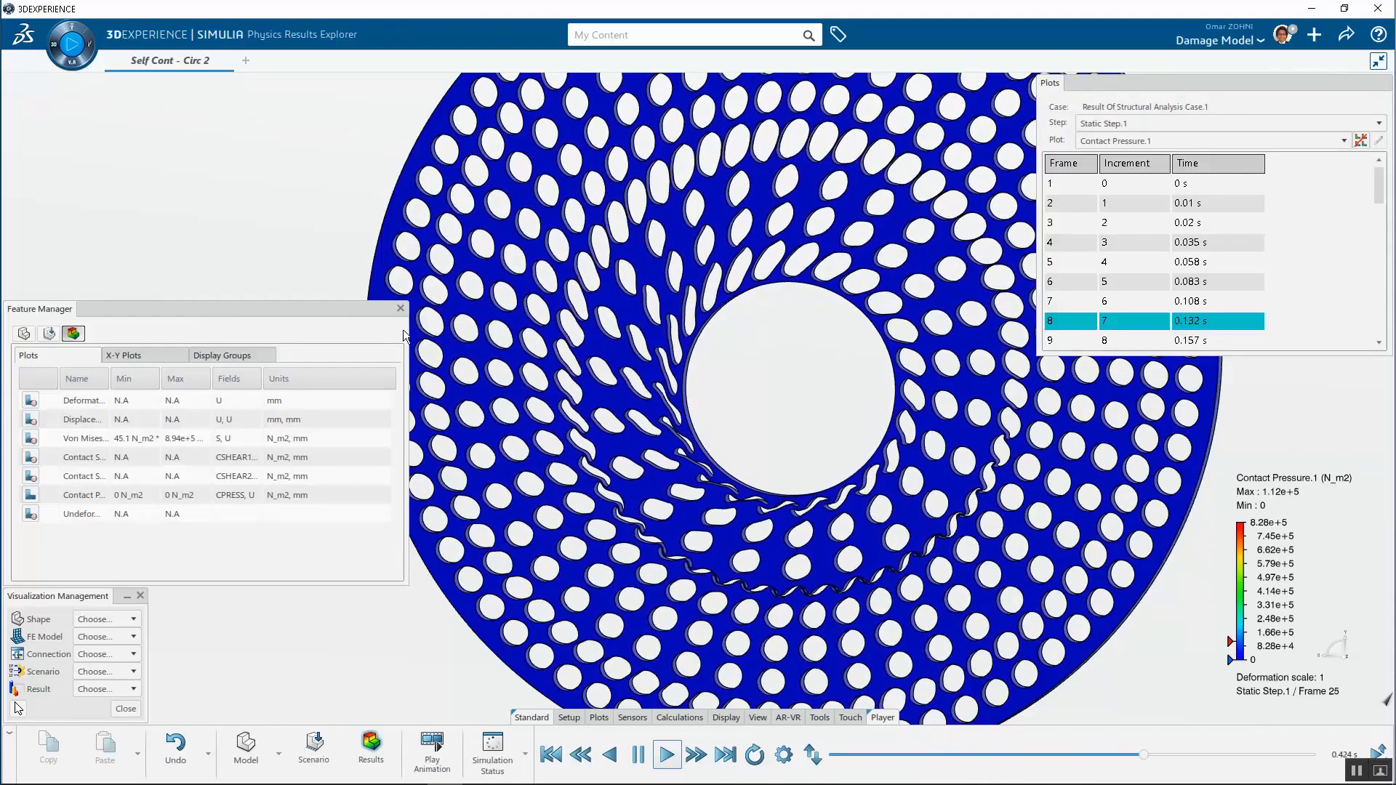
drag(404, 329, 282, 329)
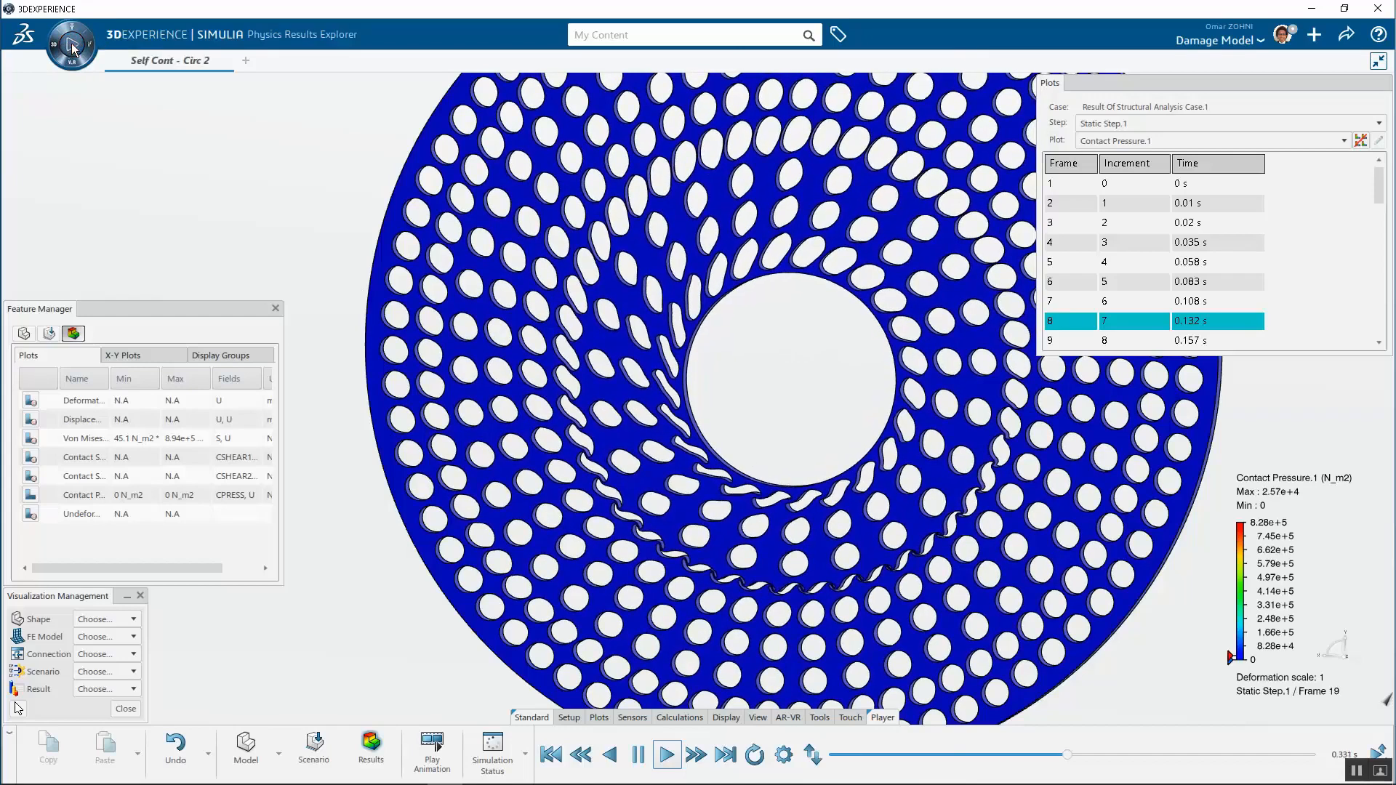
- Stop the animation and display the contact pressure at the last frame, 38, at 0.55 s
click(1056, 257)
drag(1379, 185, 1384, 352)
click(1190, 321)
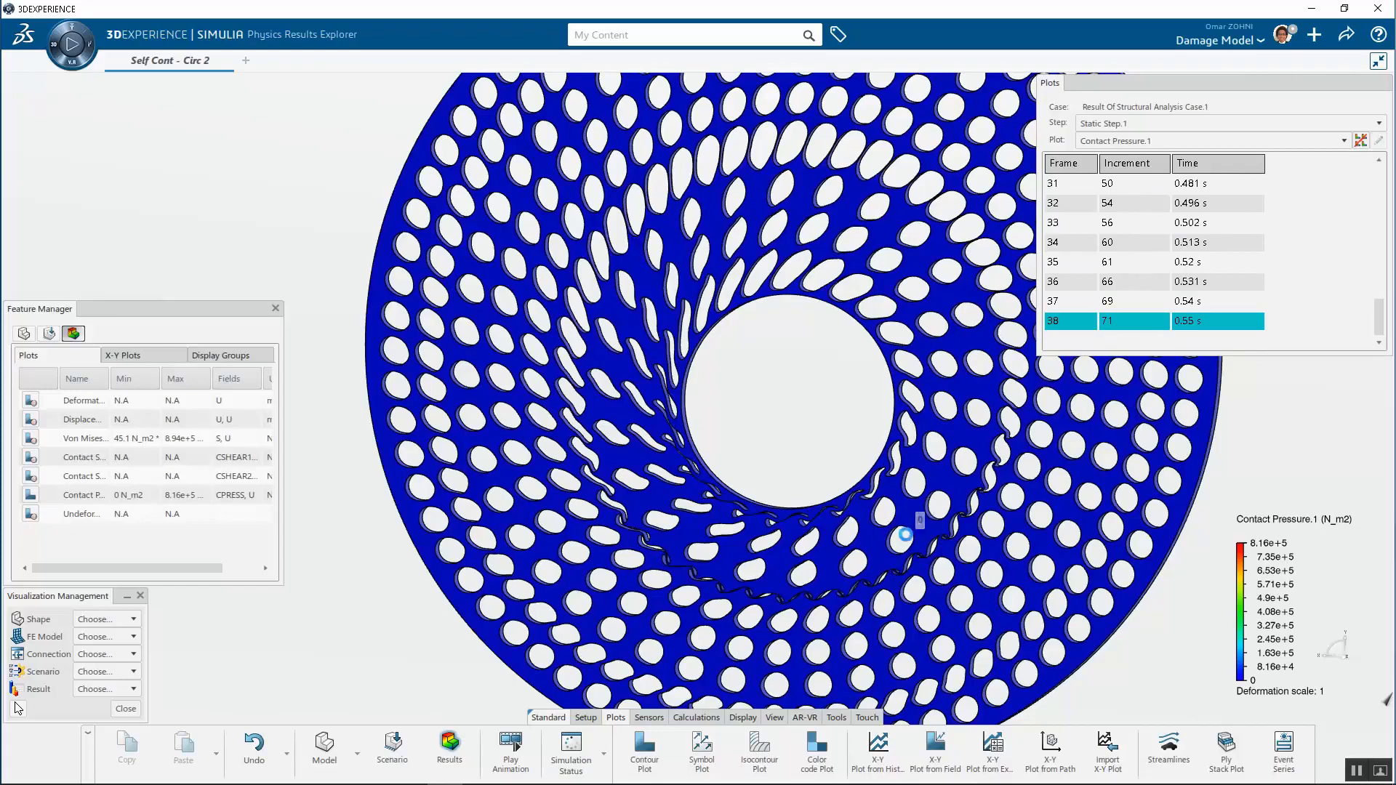
- Examine the contact pressure where the collapsed holes touch, in the ring beside the central hole and in the next ring outward
scroll(775, 567, up, 15)
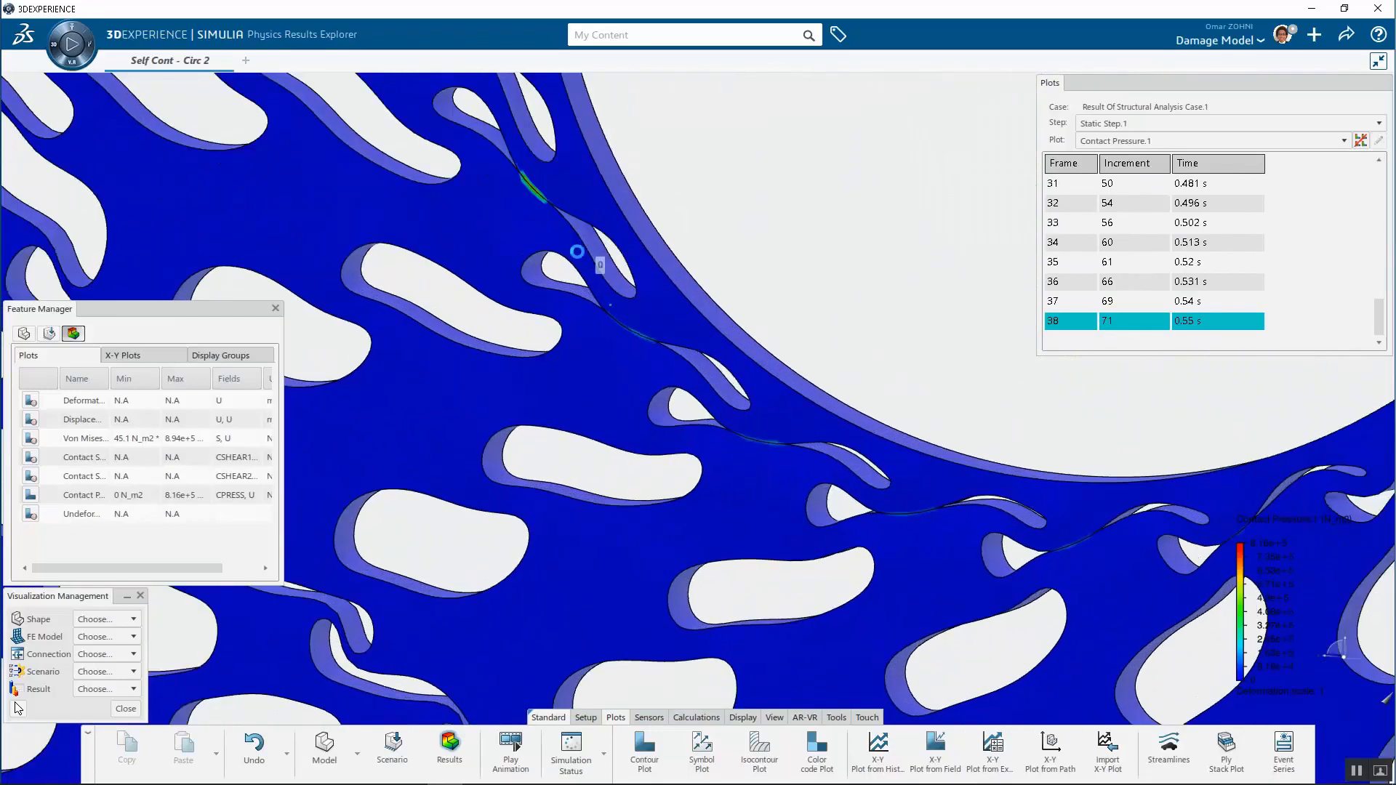
scroll(547, 221, down, 8)
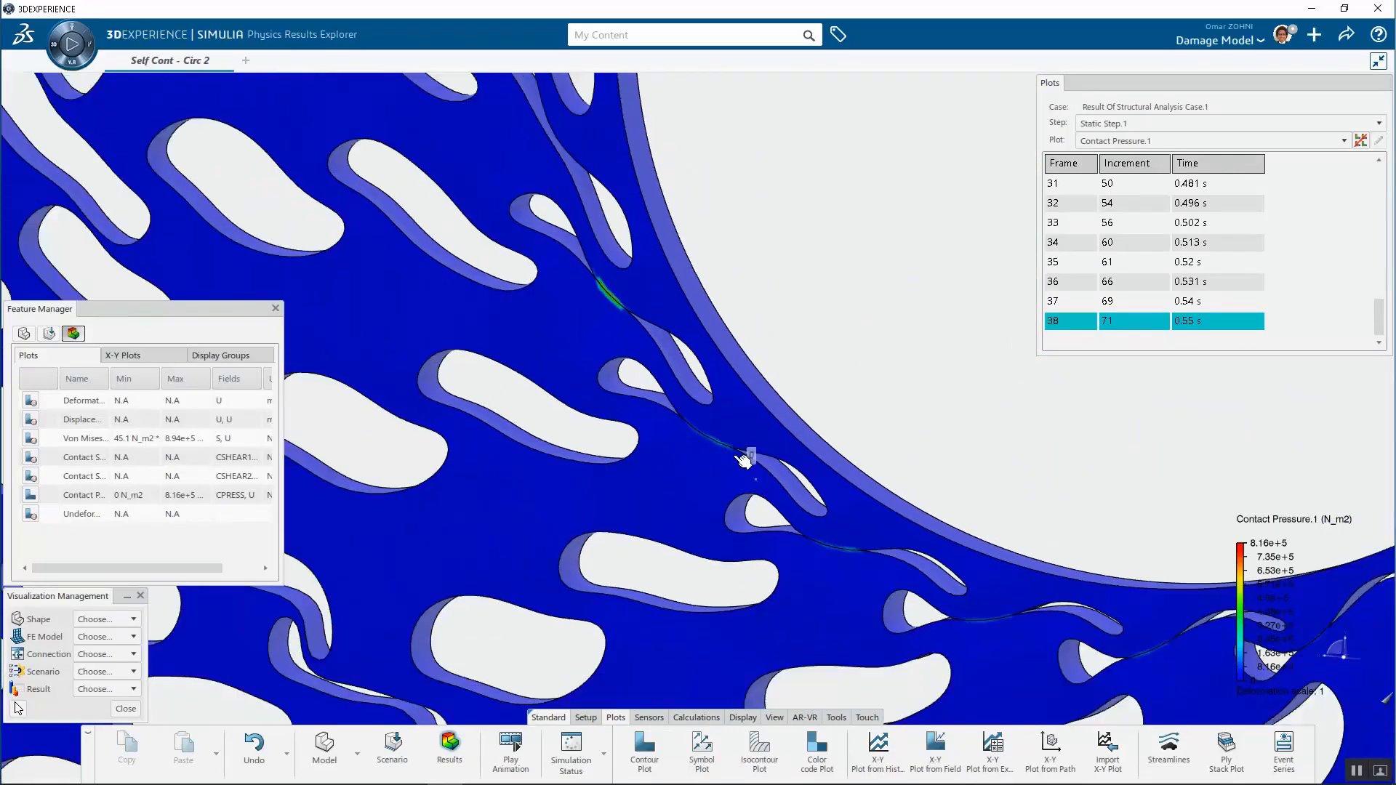
scroll(1065, 675, down, 5)
scroll(1152, 556, up, 10)
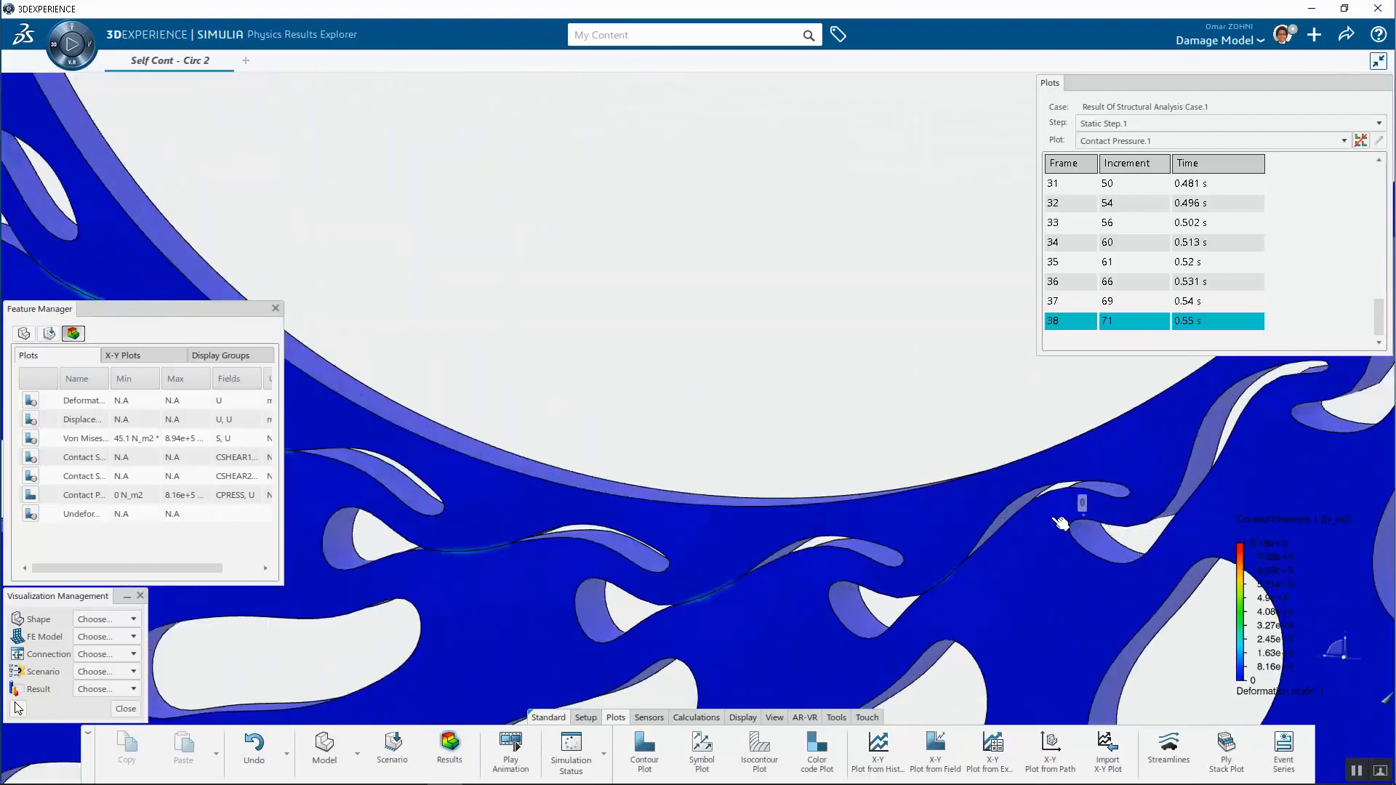
scroll(623, 625, down, 6)
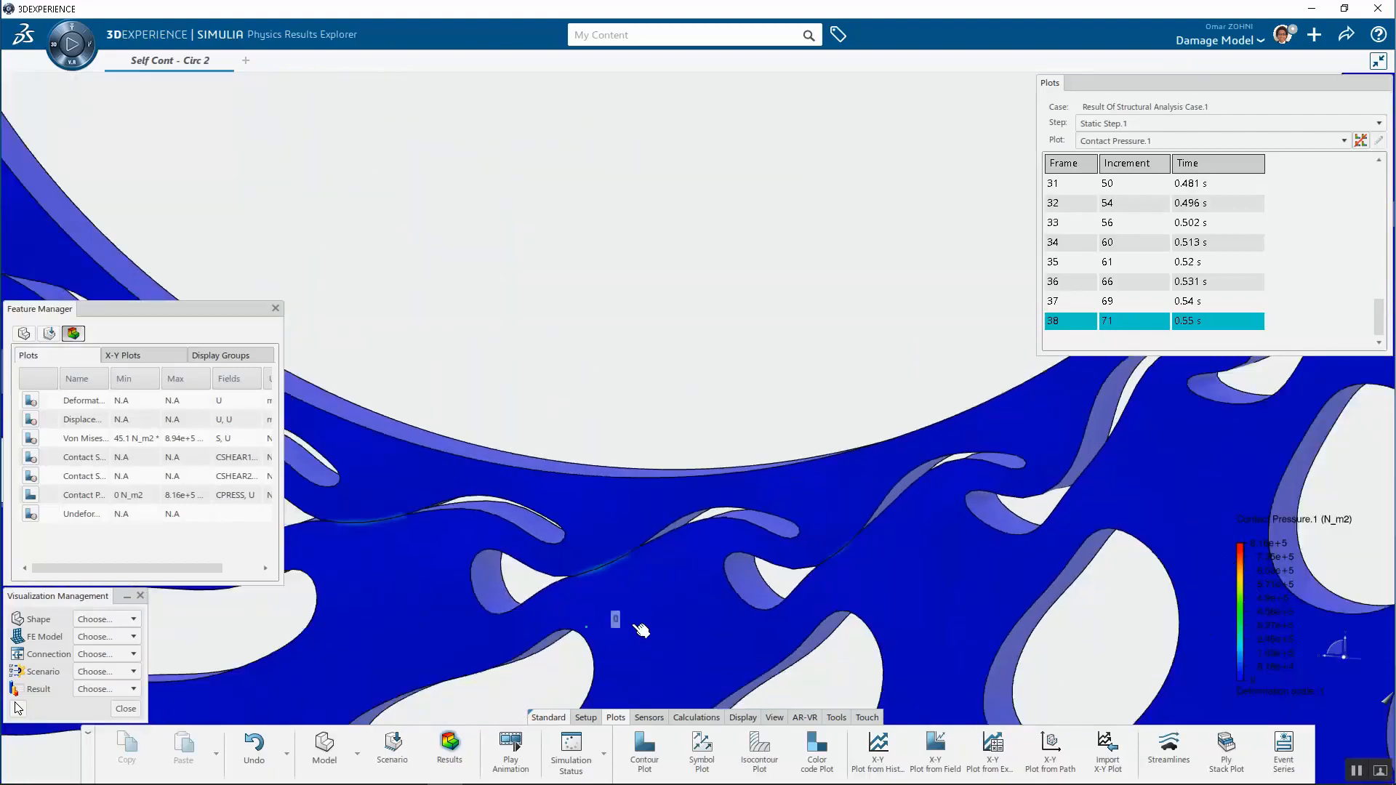
scroll(789, 543, down, 10)
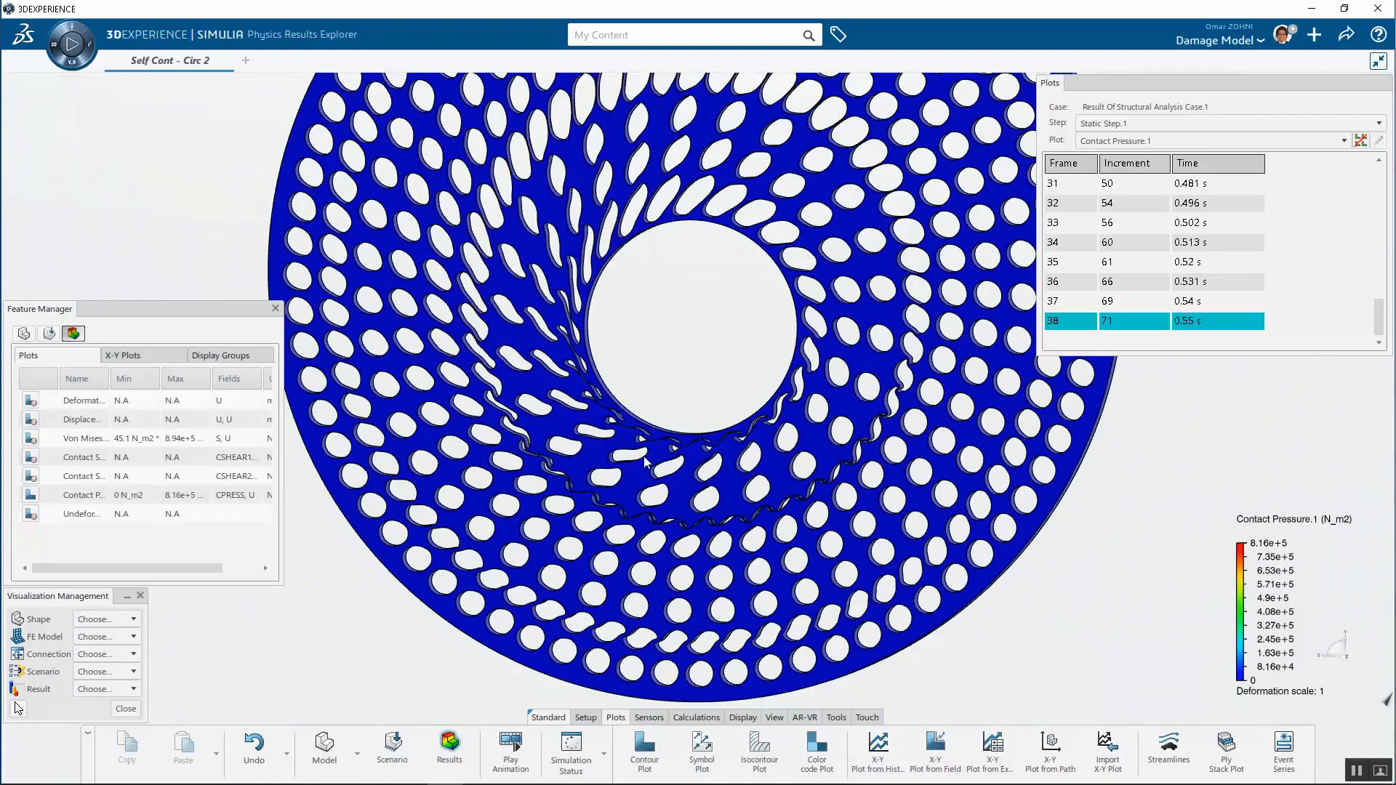
scroll(601, 502, up, 10)
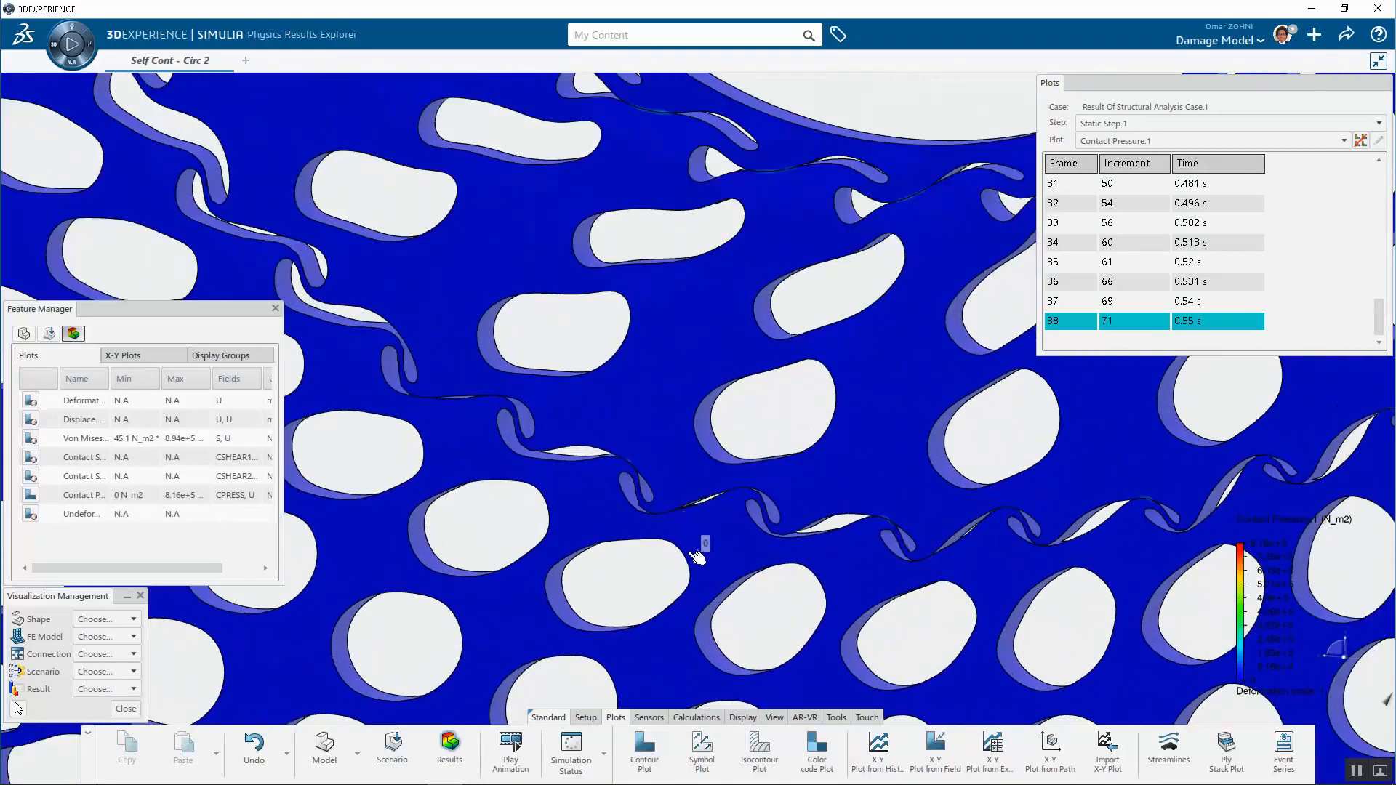
scroll(661, 473, up, 6)
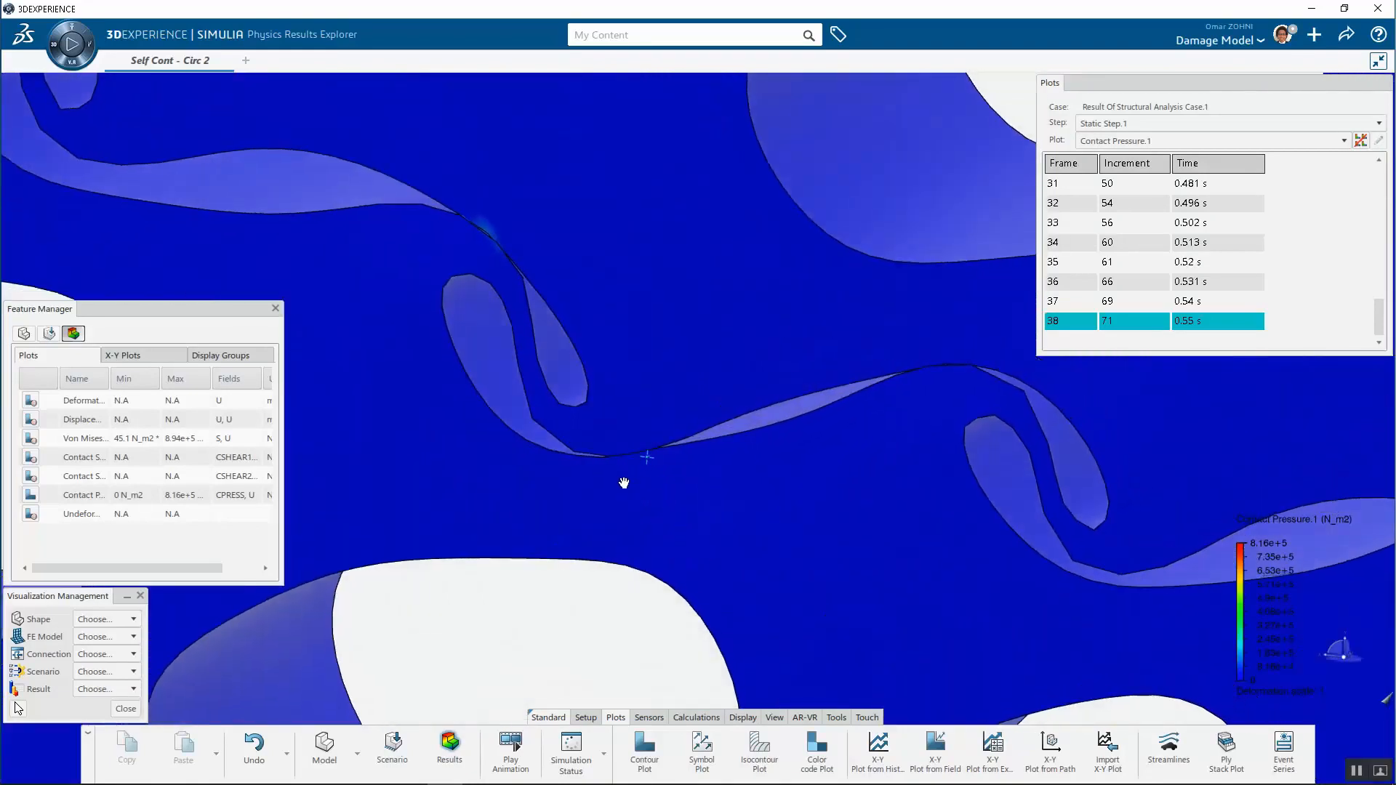
scroll(654, 464, down, 15)
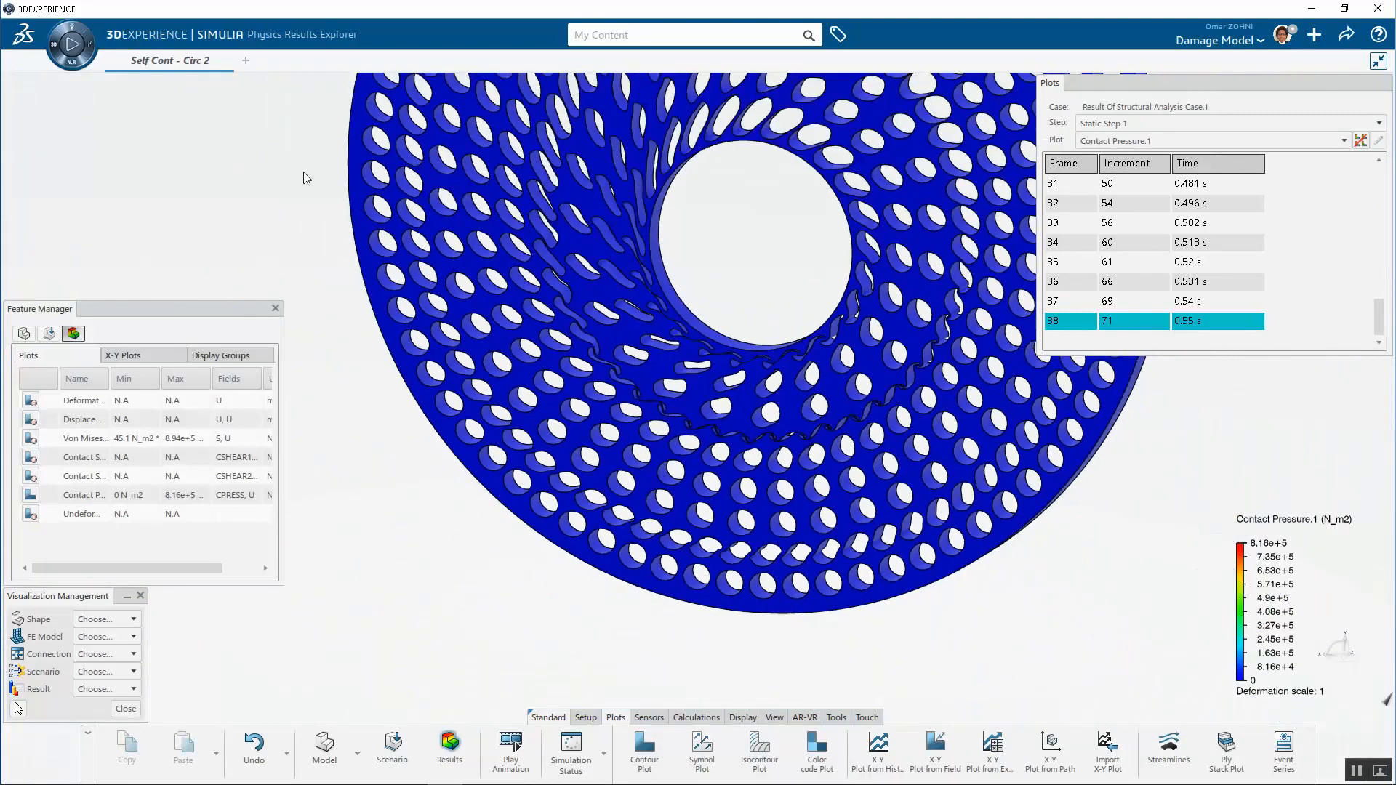
double_click(303, 171)
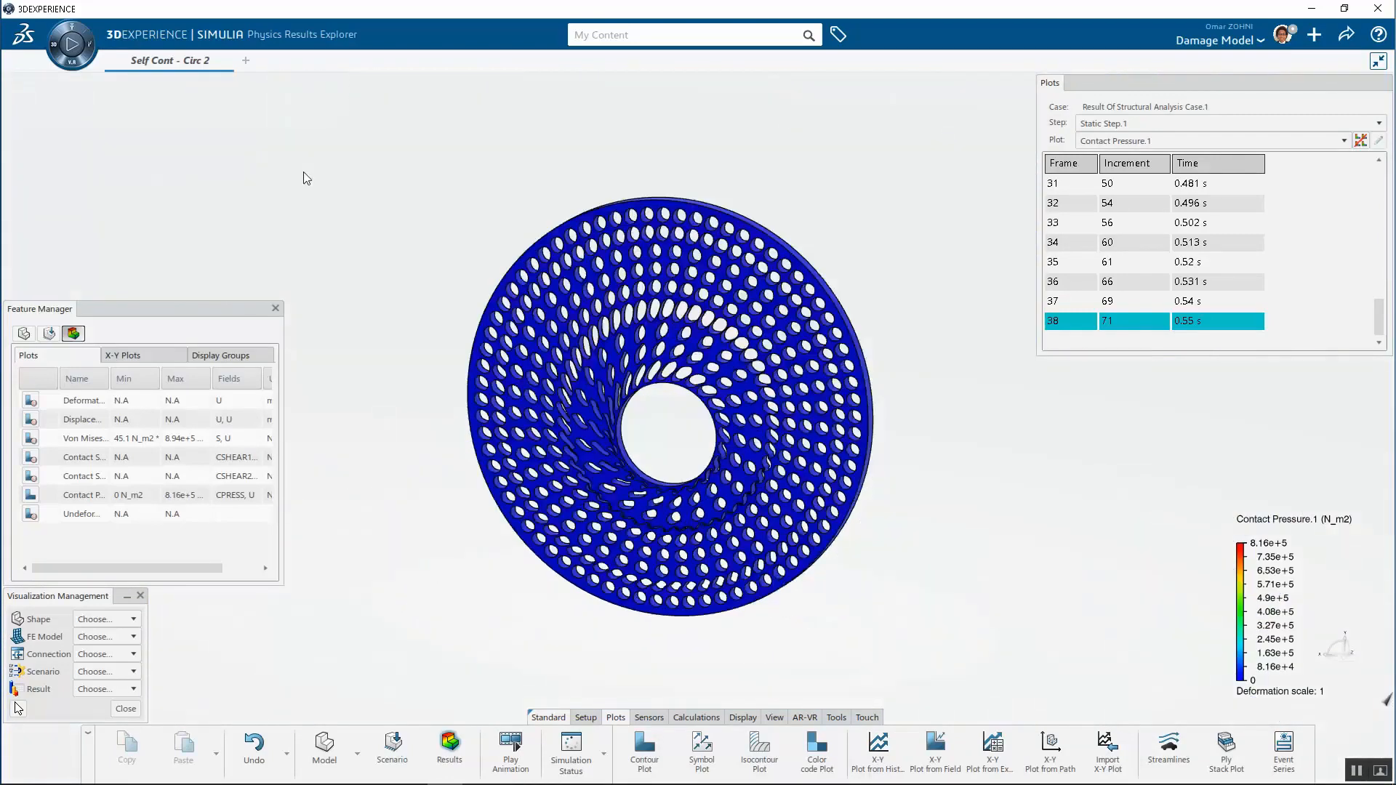
scroll(538, 525, up, 2)
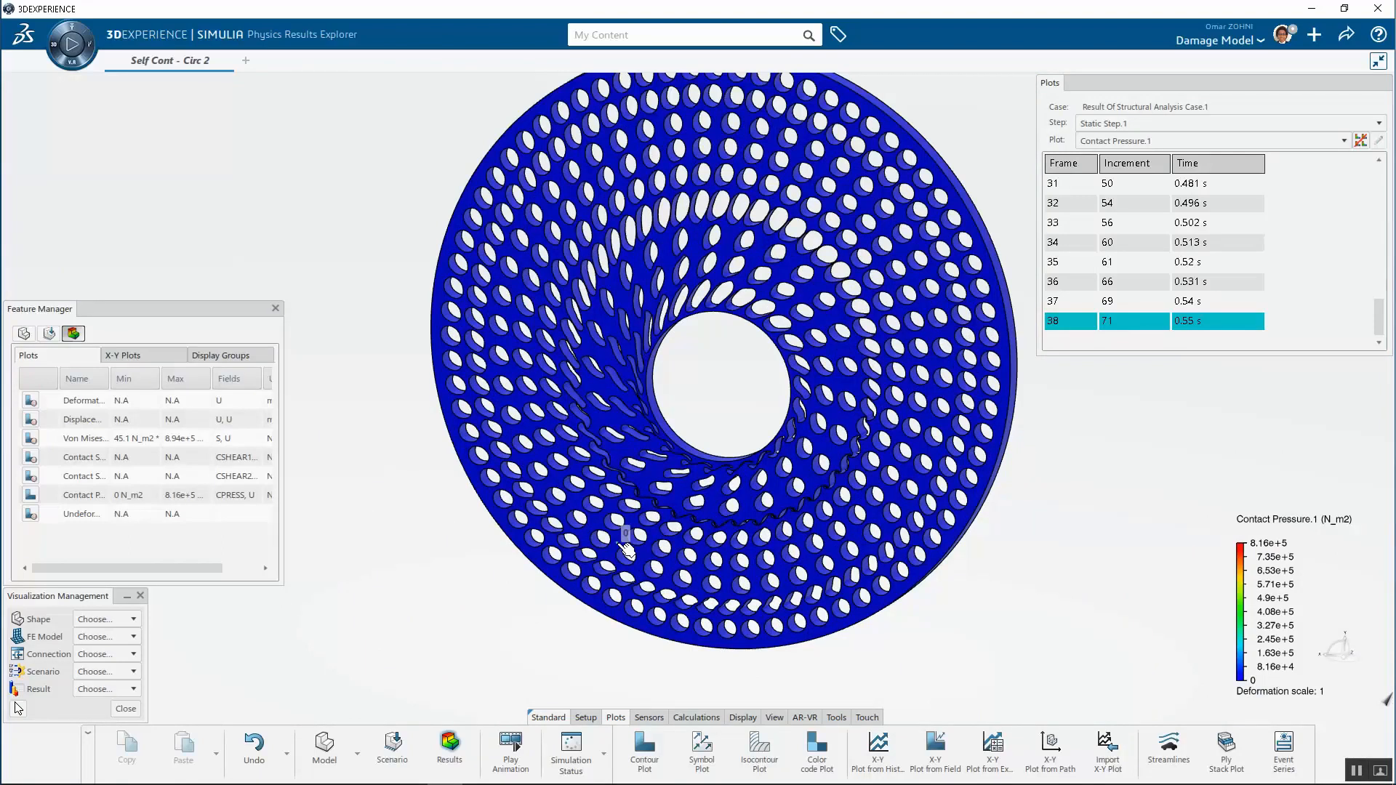
- Plot the Coupling Output reaction force magnitude against displacement magnitude, compare it with the moment curve, and minimize the plot viewer
click(125, 354)
click(103, 400)
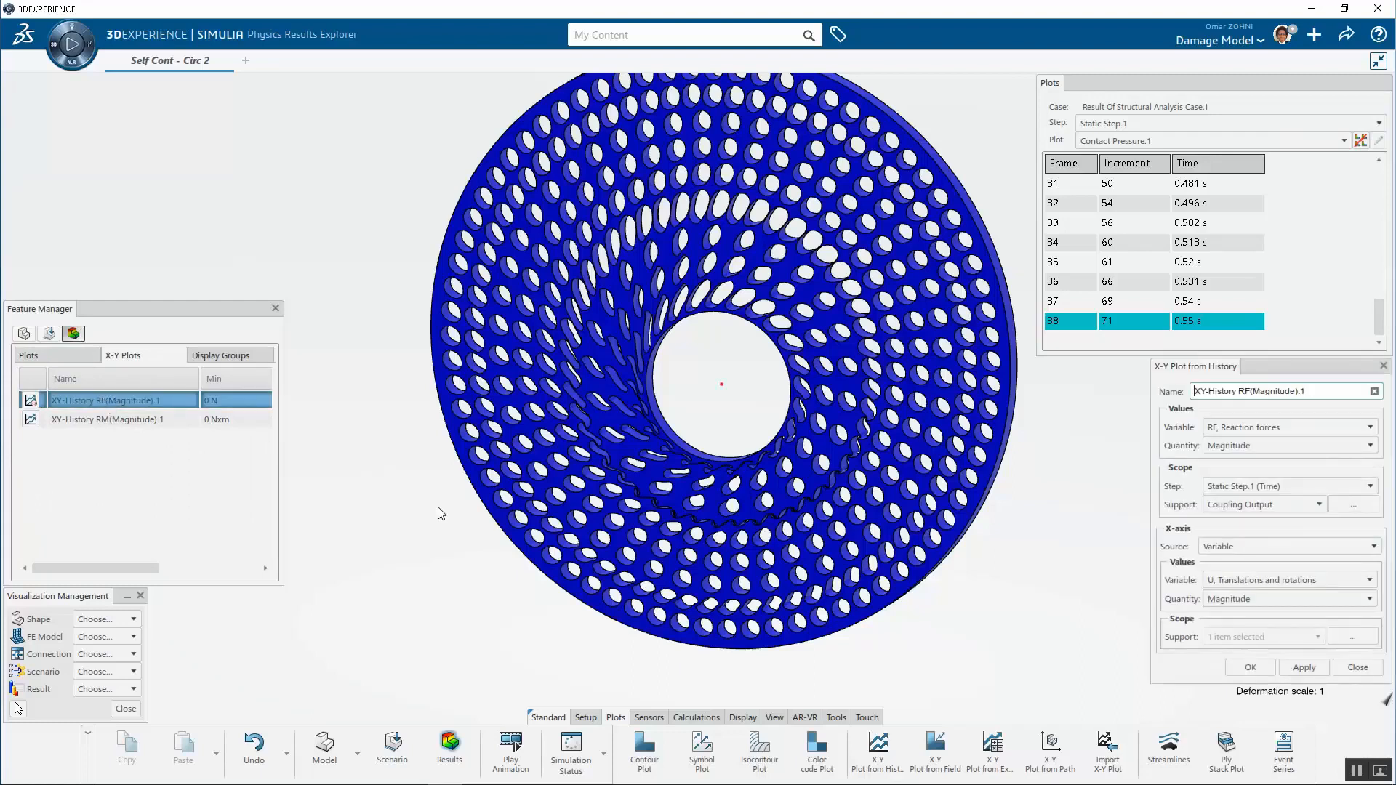
click(1280, 661)
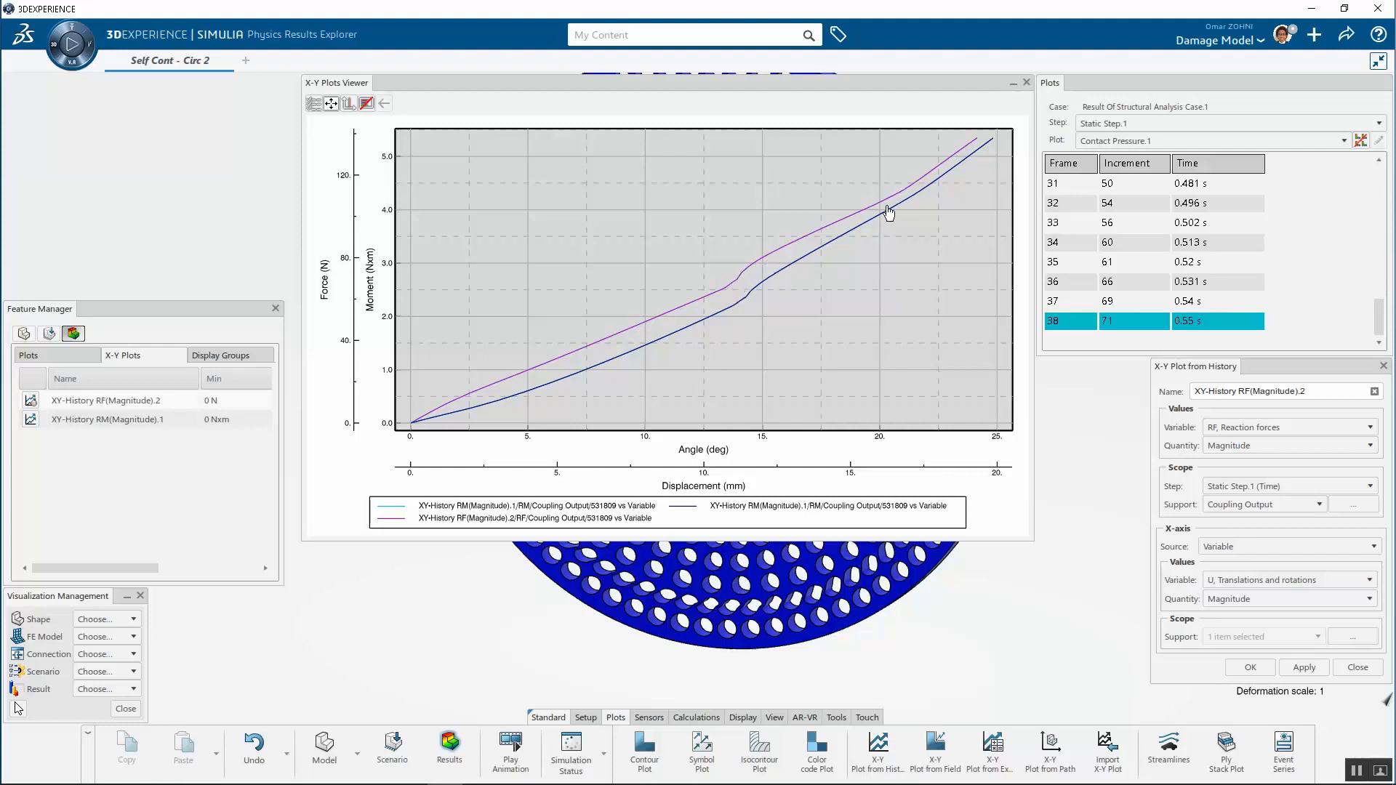
click(1012, 84)
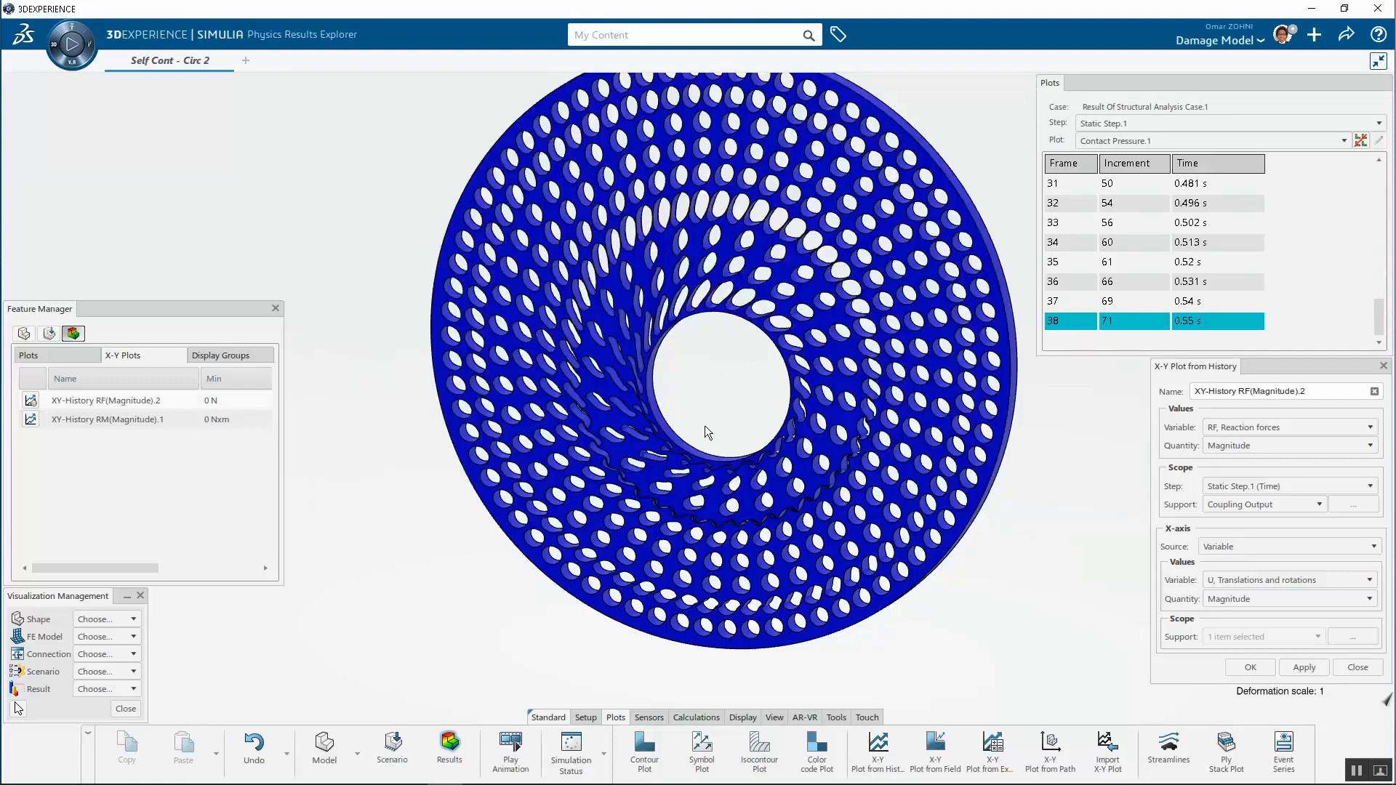
- Inspect the self-contact areas along the central hole's edge again, and view the whole deformed disc at an angle
scroll(704, 434, up, 10)
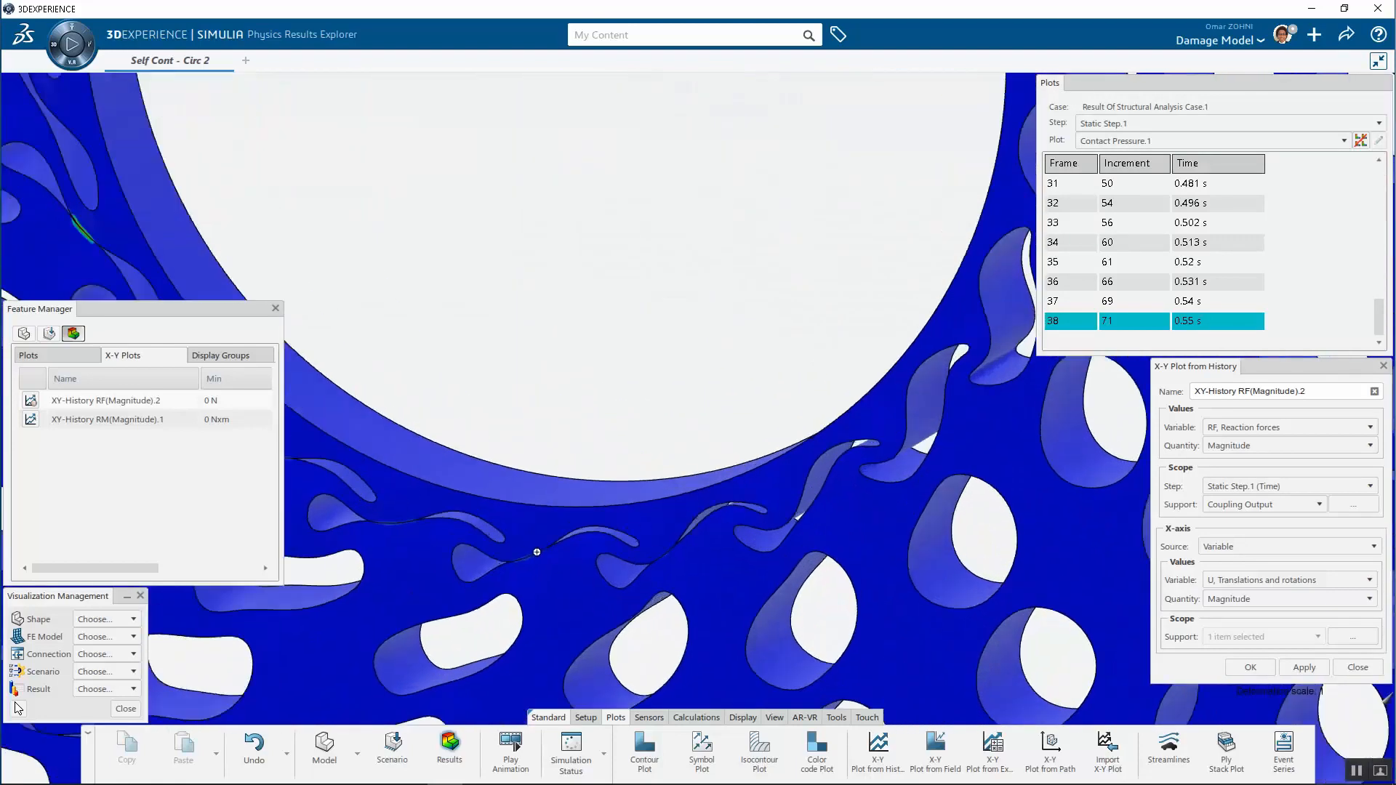
scroll(538, 546, down, 6)
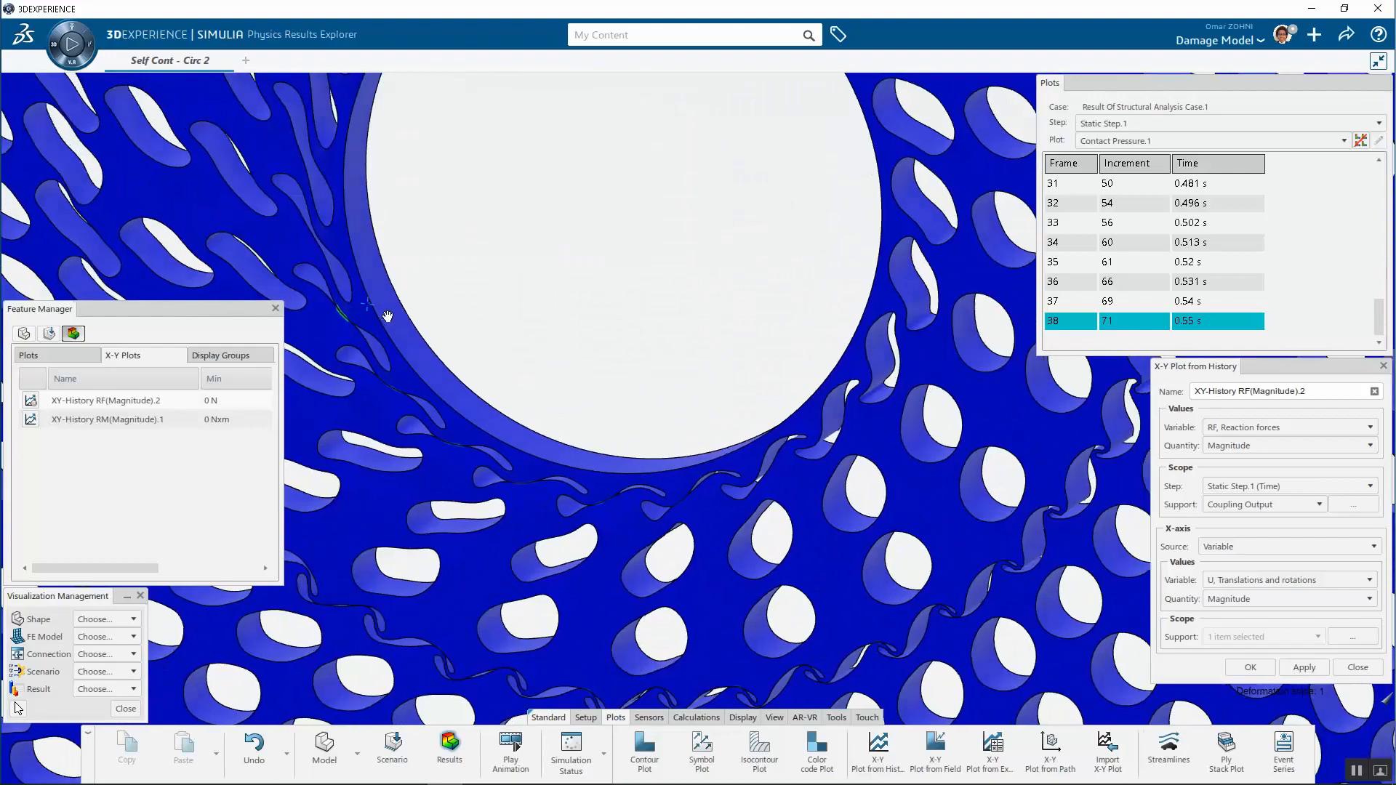
scroll(336, 361, up, 5)
scroll(349, 363, down, 6)
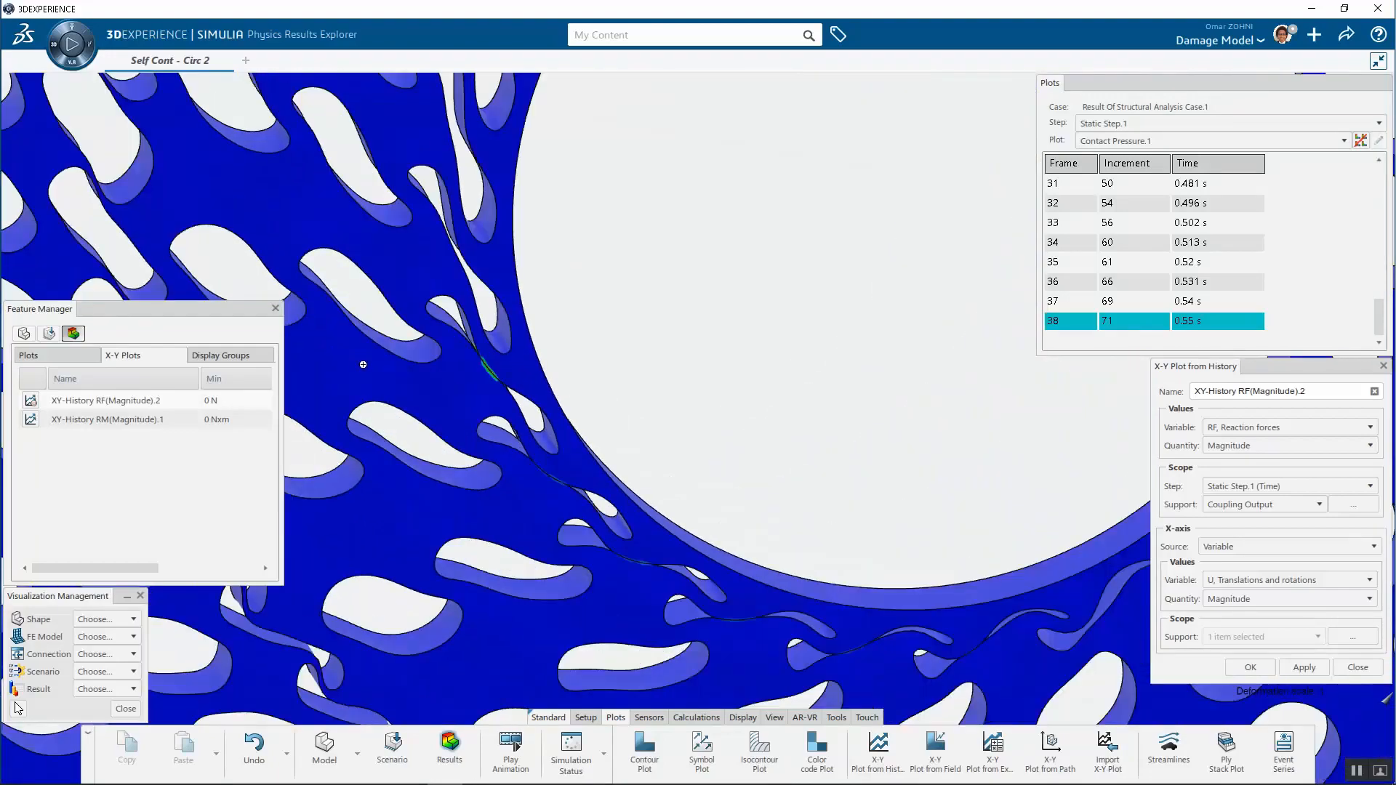
mouse_move(650, 356)
middle_down()
mouse_move(492, 356)
mouse_move(635, 367)
middle_up()
scroll(635, 367, down, 5)
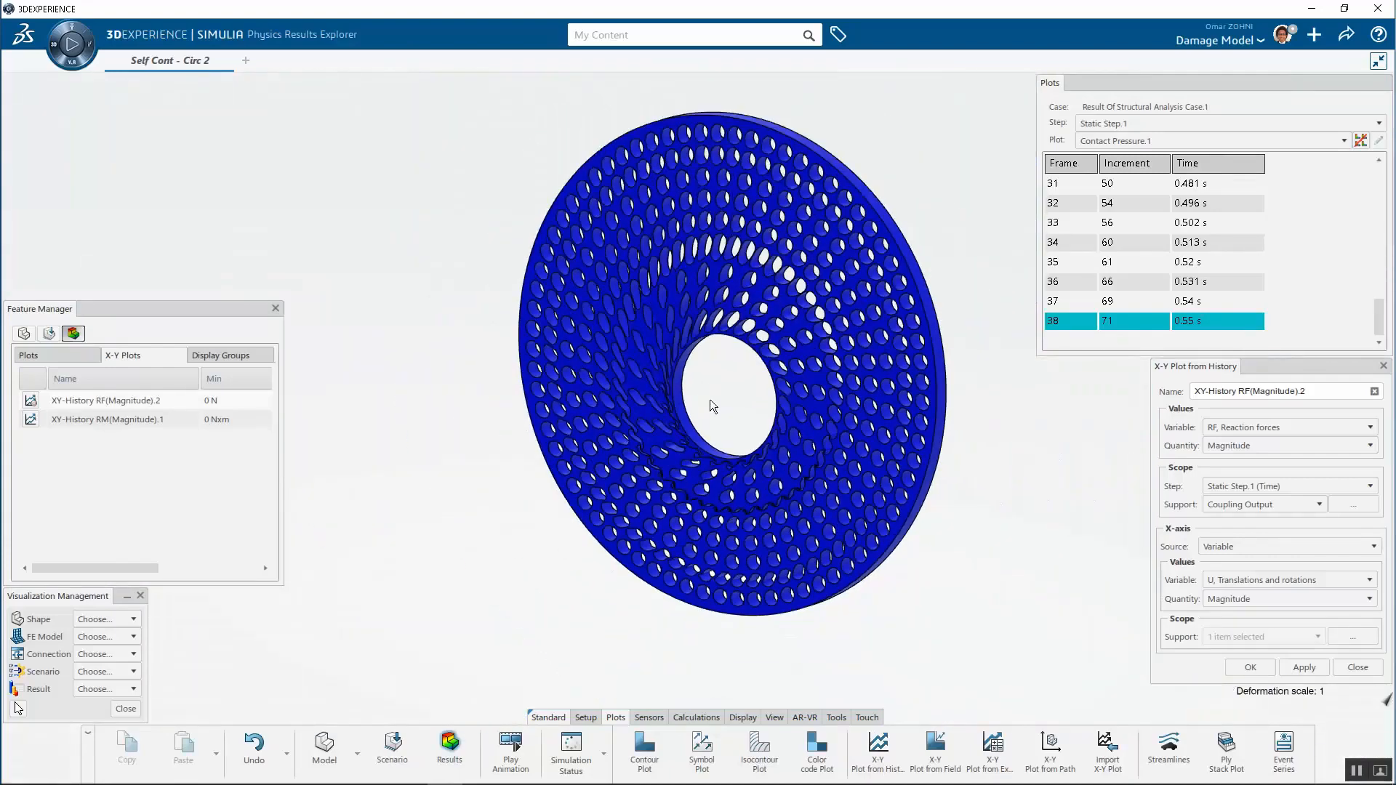
middle_drag(704, 411, 773, 386)
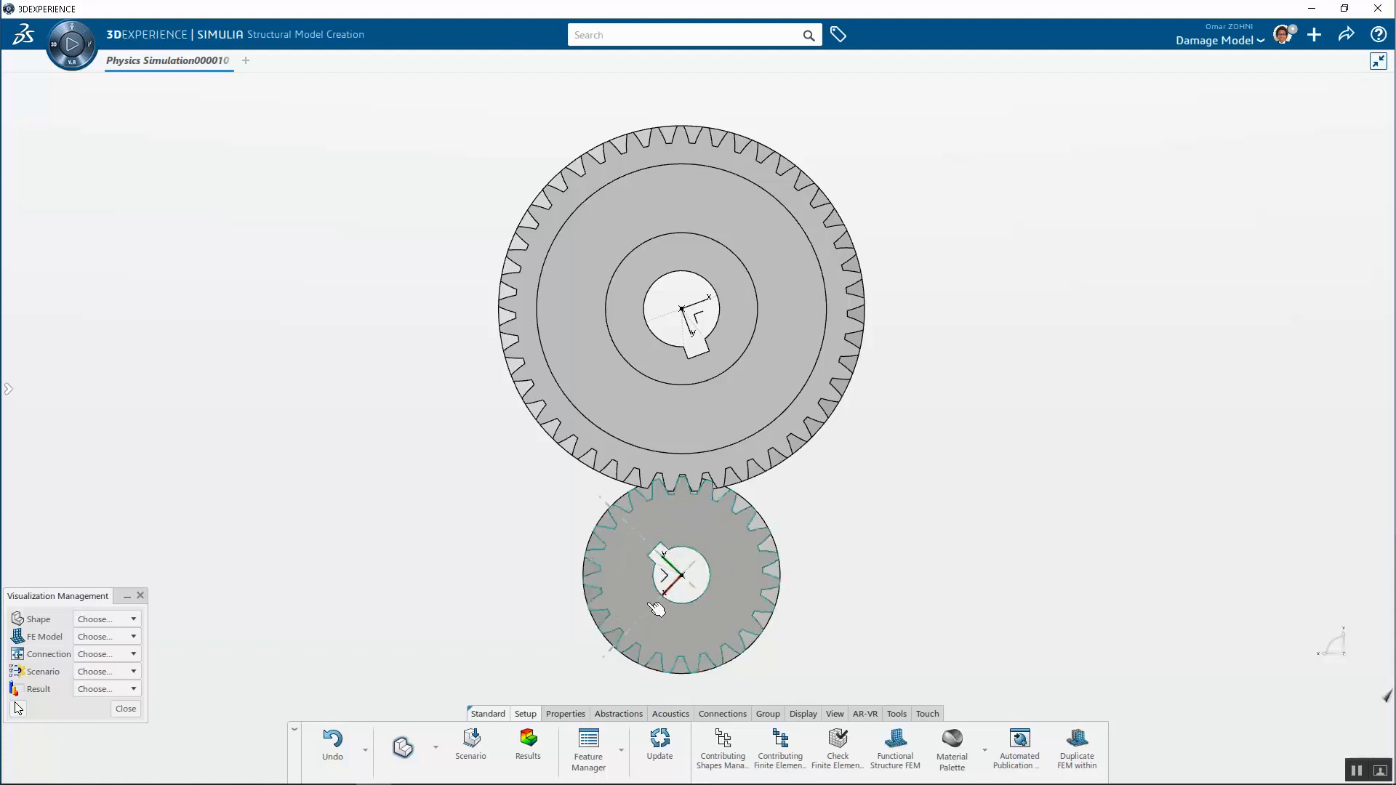
- Examine the meshing teeth between the large and small gears in the gear pair model
scroll(682, 480, up, 5)
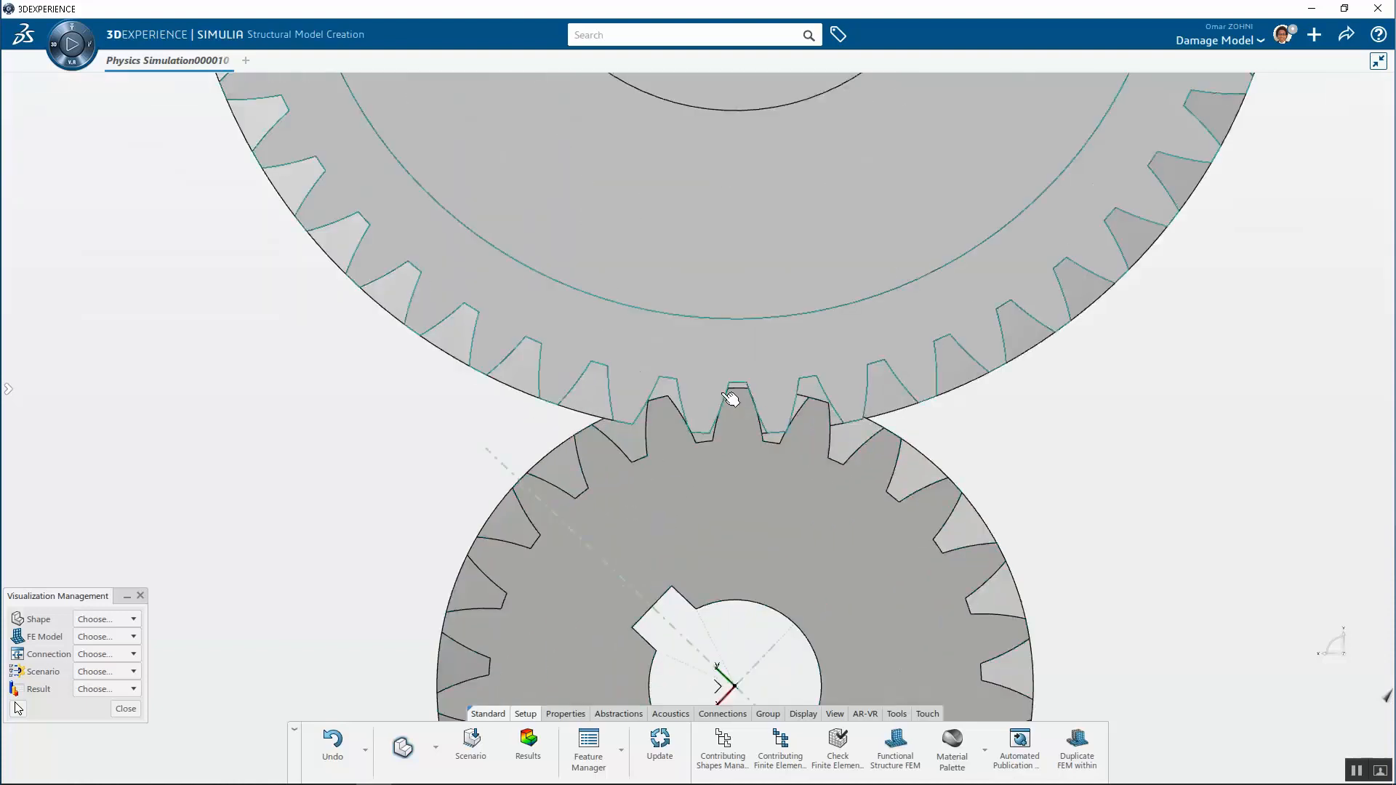
scroll(730, 398, up, 8)
scroll(600, 487, down, 6)
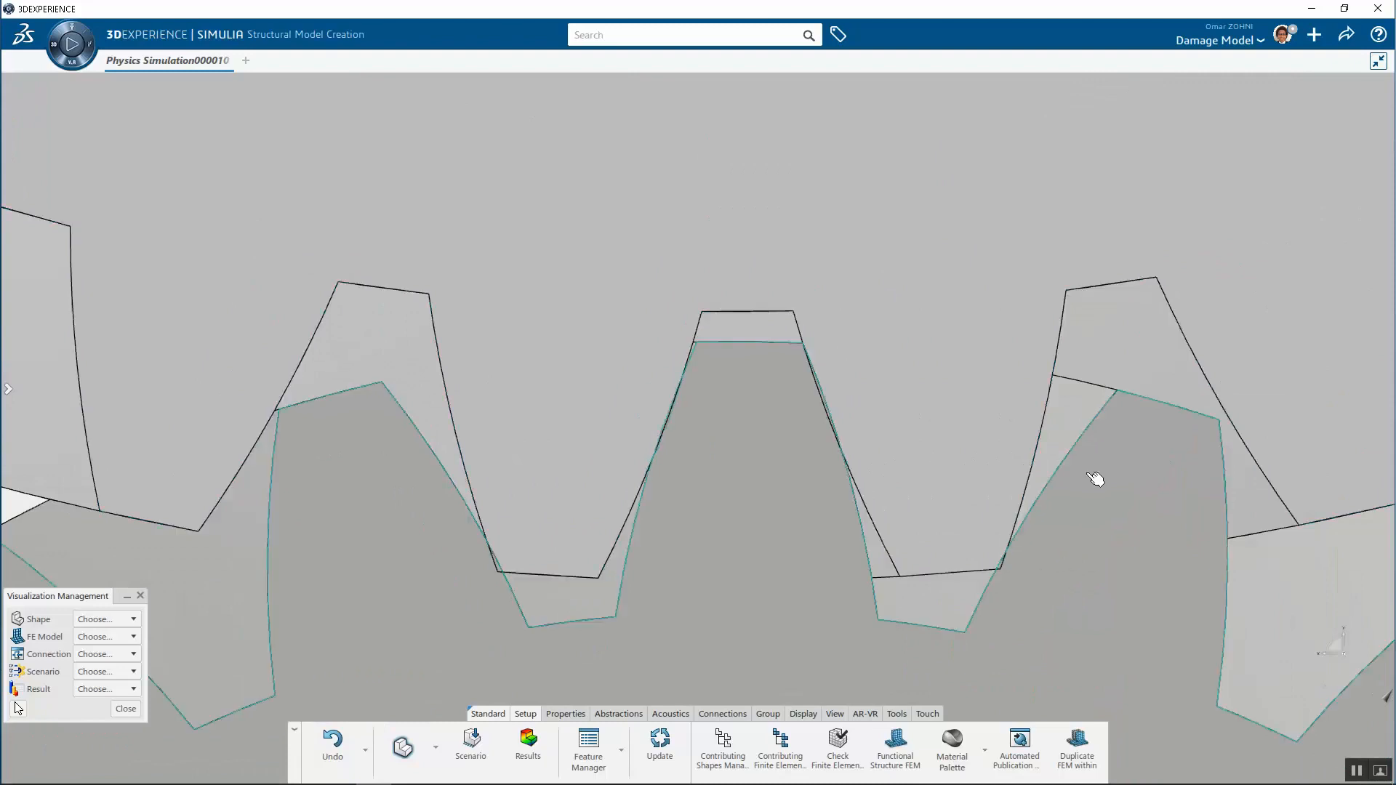
- Inspect the initial overlap between the meshing gear teeth up close, and view both gears in full
scroll(1012, 573, up, 2)
scroll(679, 474, down, 1)
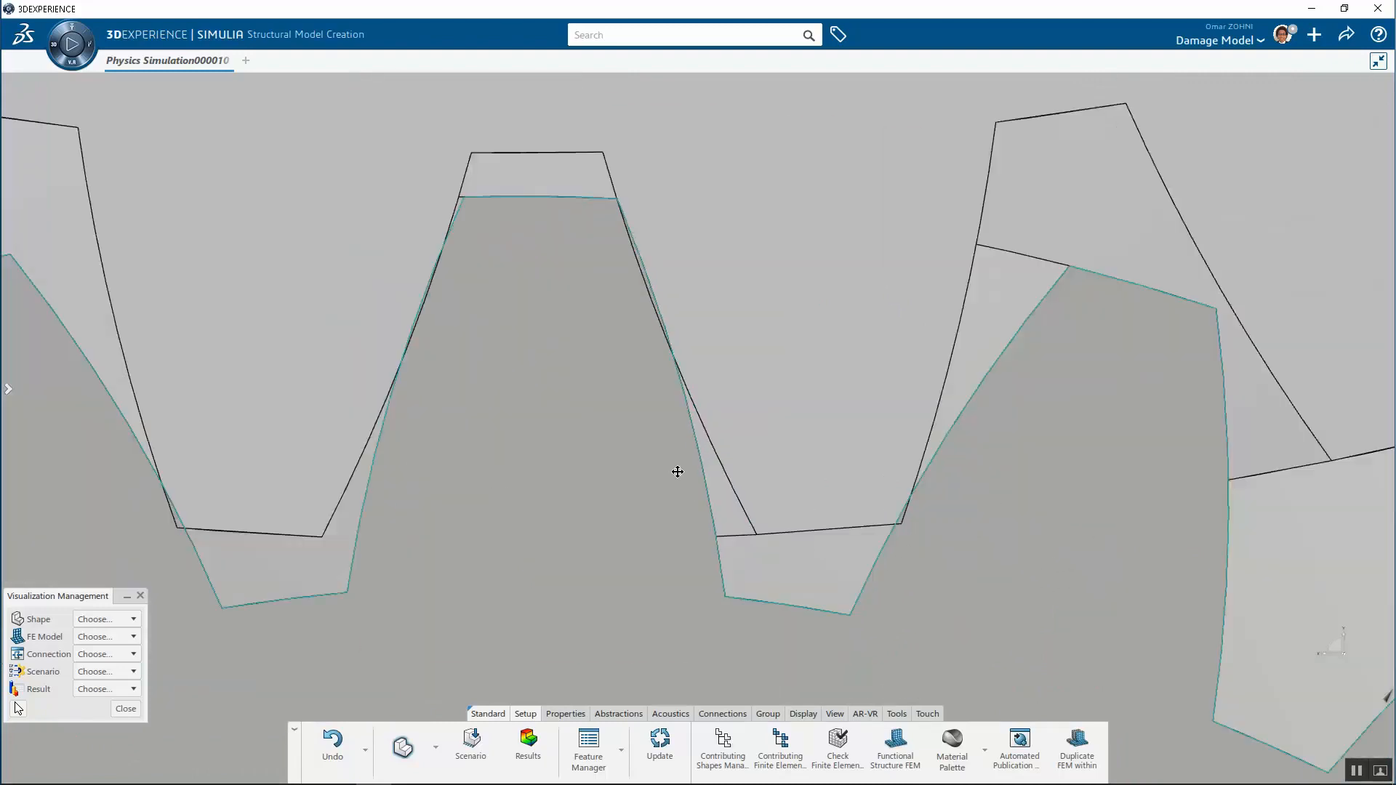
scroll(658, 471, down, 2)
scroll(356, 441, down, 4)
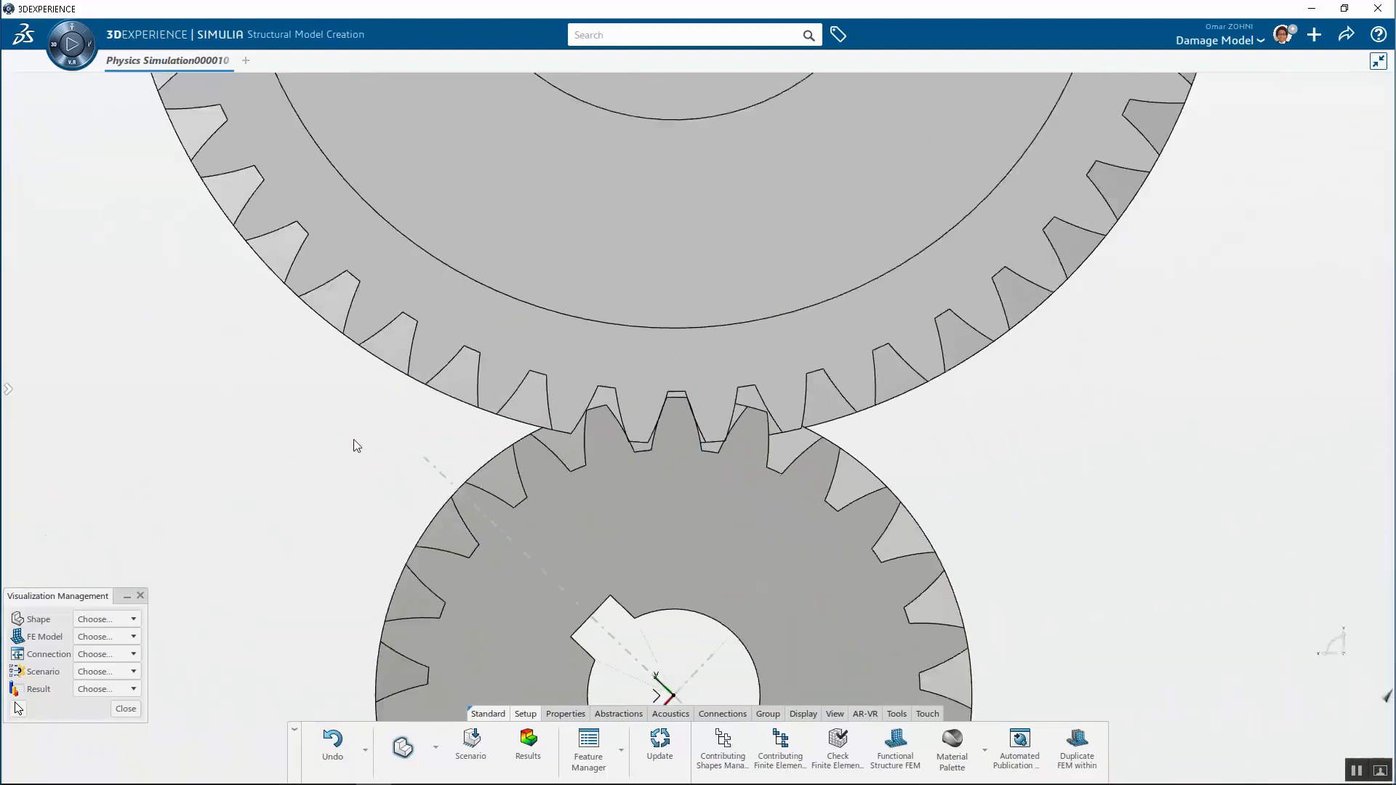
scroll(360, 439, down, 5)
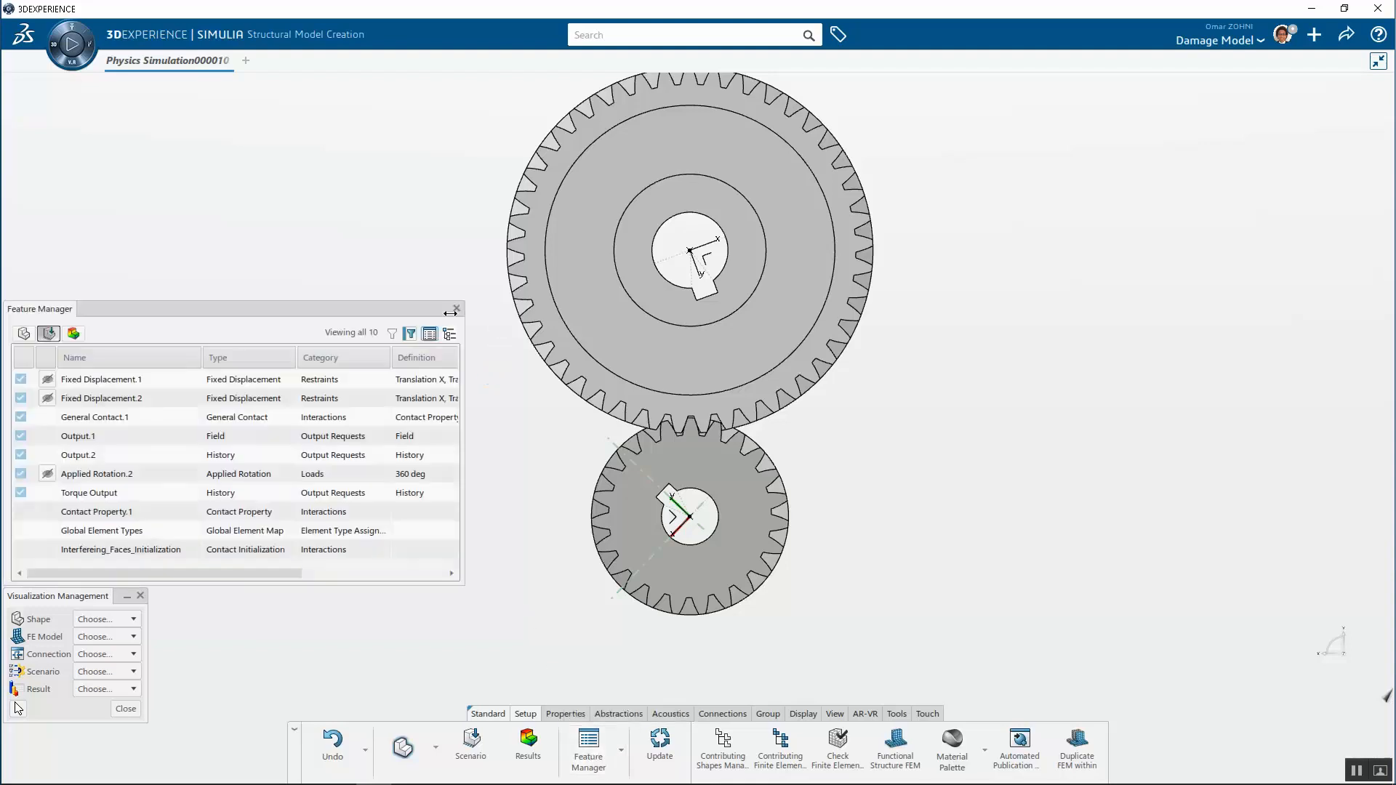
- Review the model features, highlighting the two couplings, the Gear Contact A.1 finite element model and both tetrahedron meshes
click(17, 334)
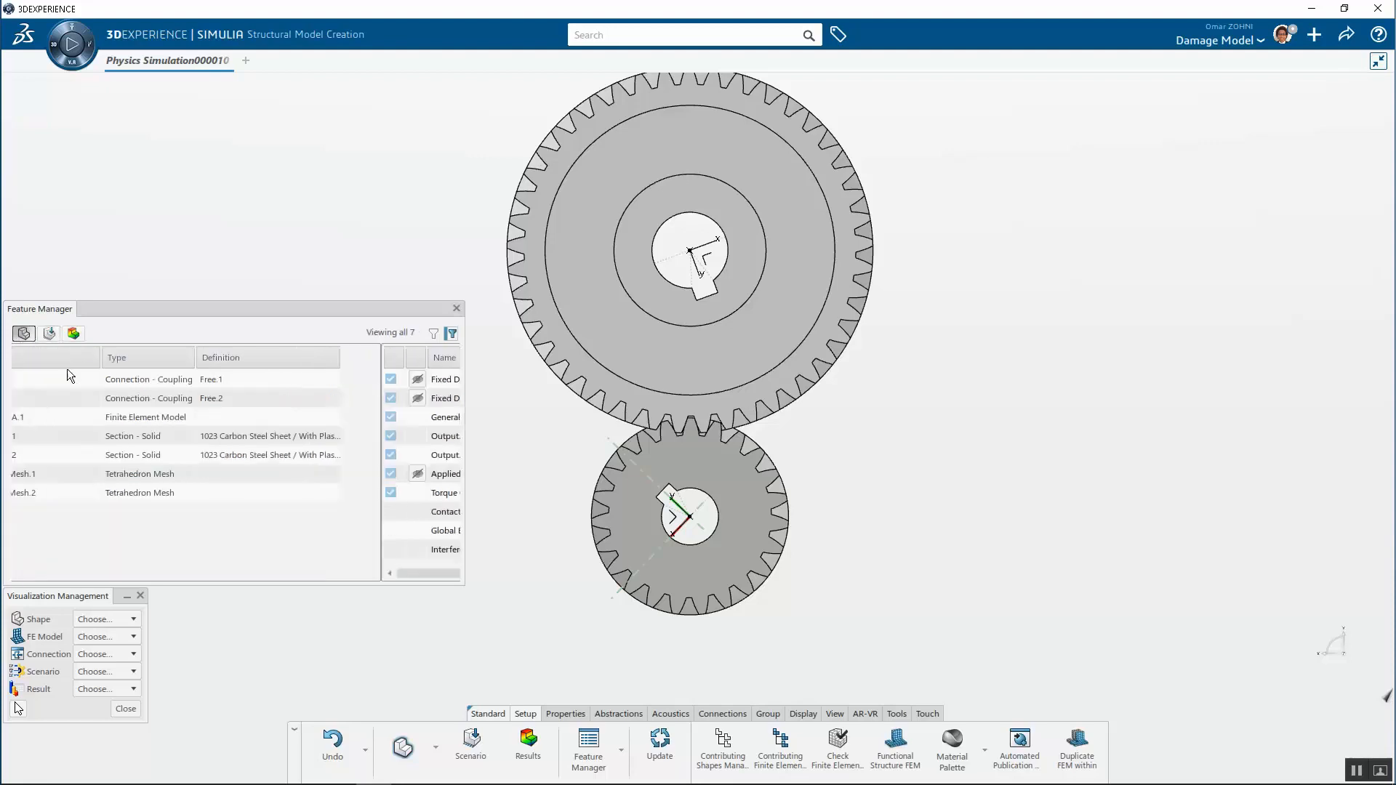
click(77, 379)
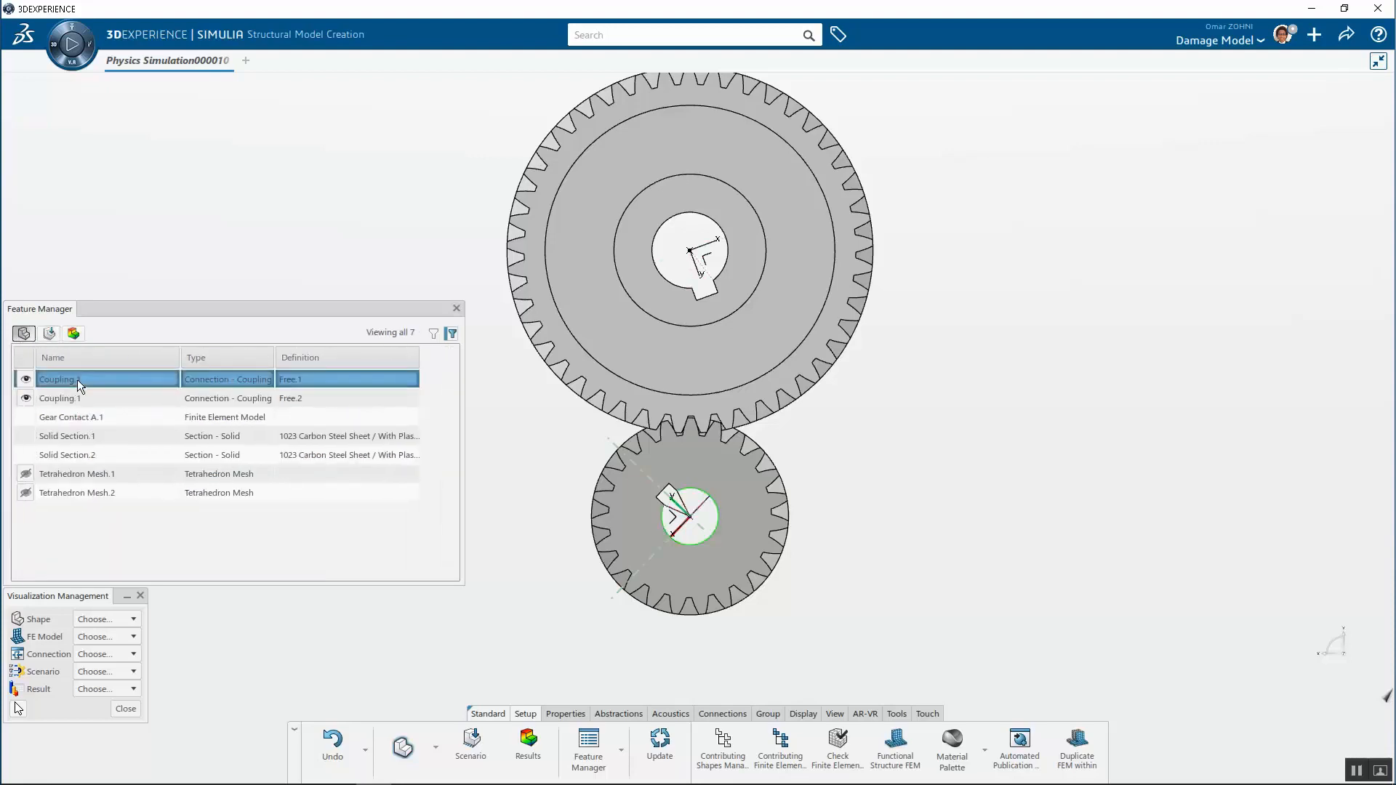
click(78, 396)
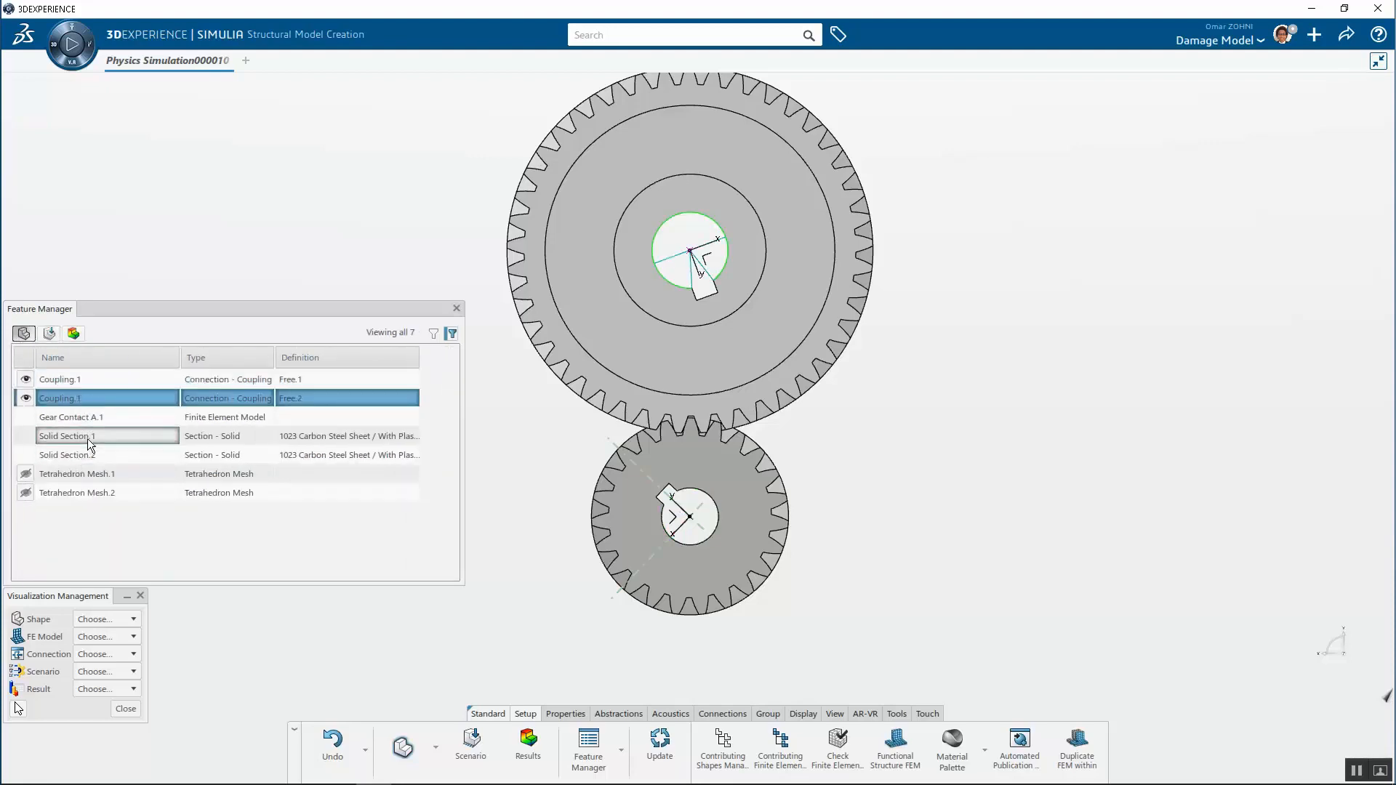
click(94, 418)
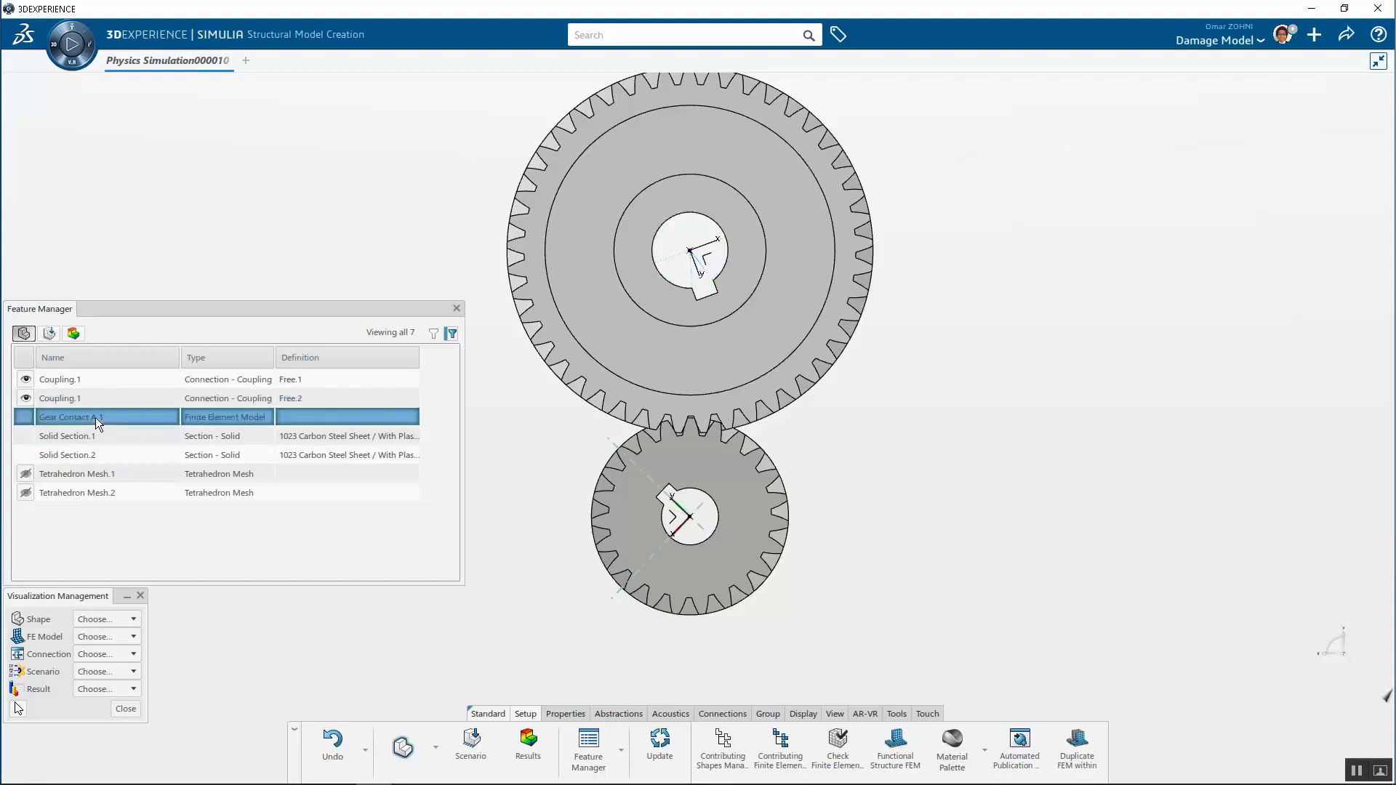
click(107, 473)
click(102, 492)
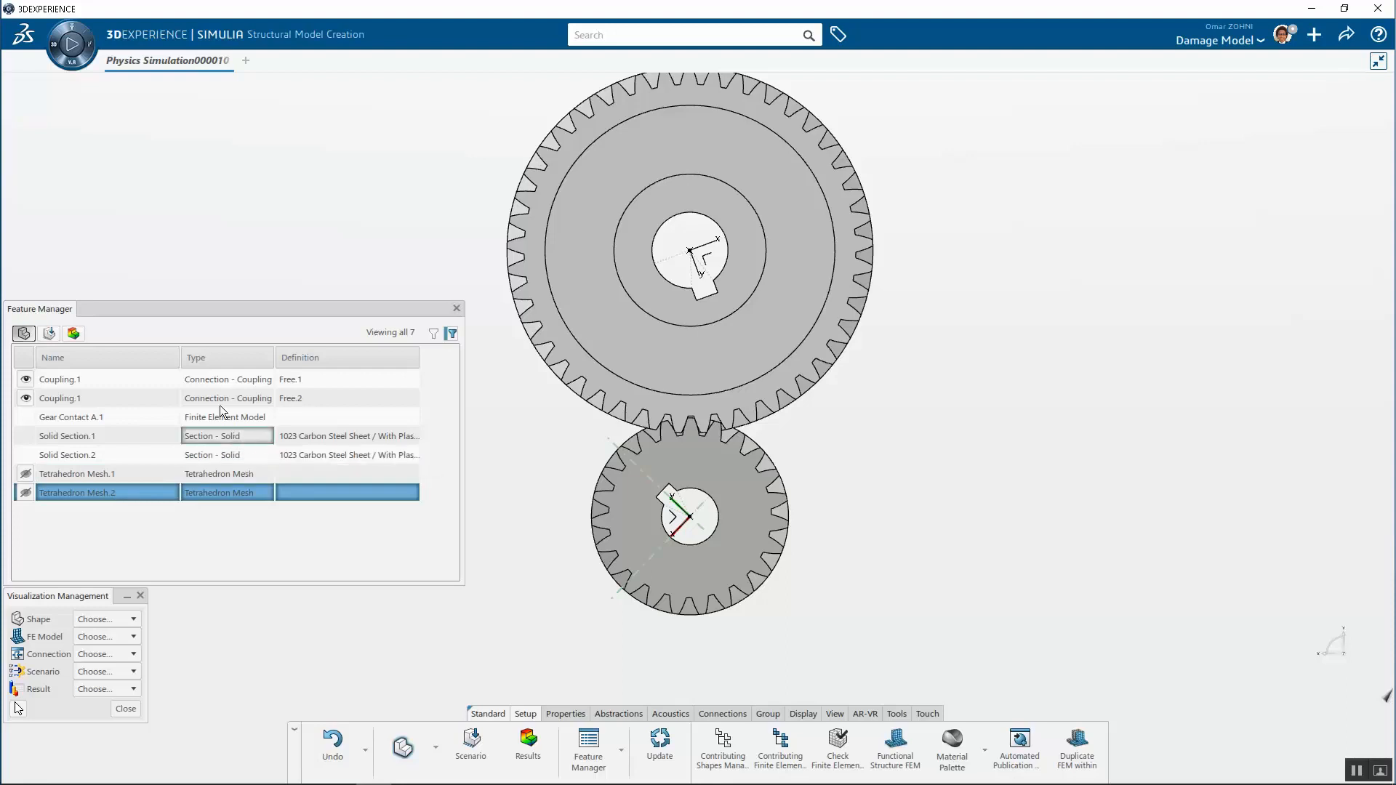
- List the scenario features, check which are active in the interference and Rotate steps, and shrink the Feature Manager again
click(50, 333)
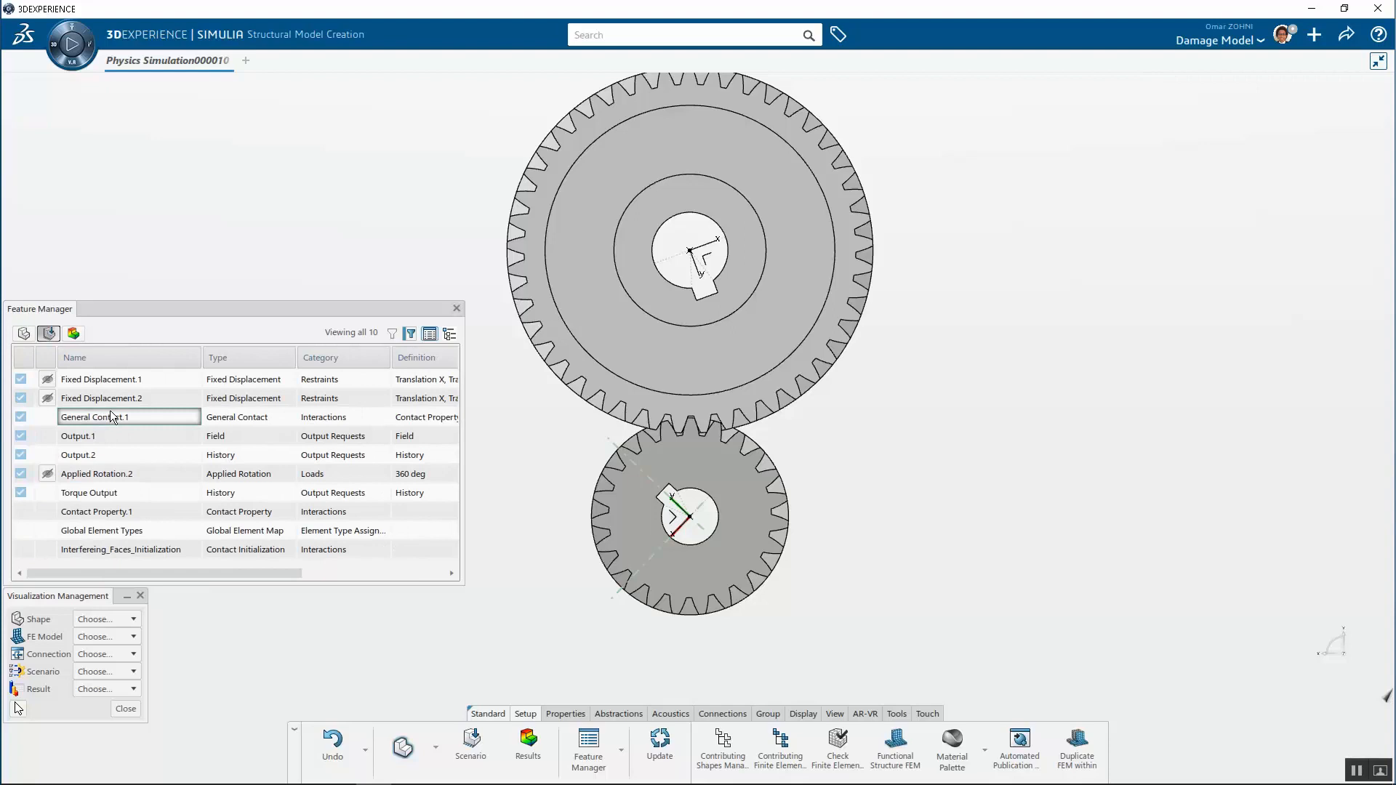
drag(463, 456, 837, 494)
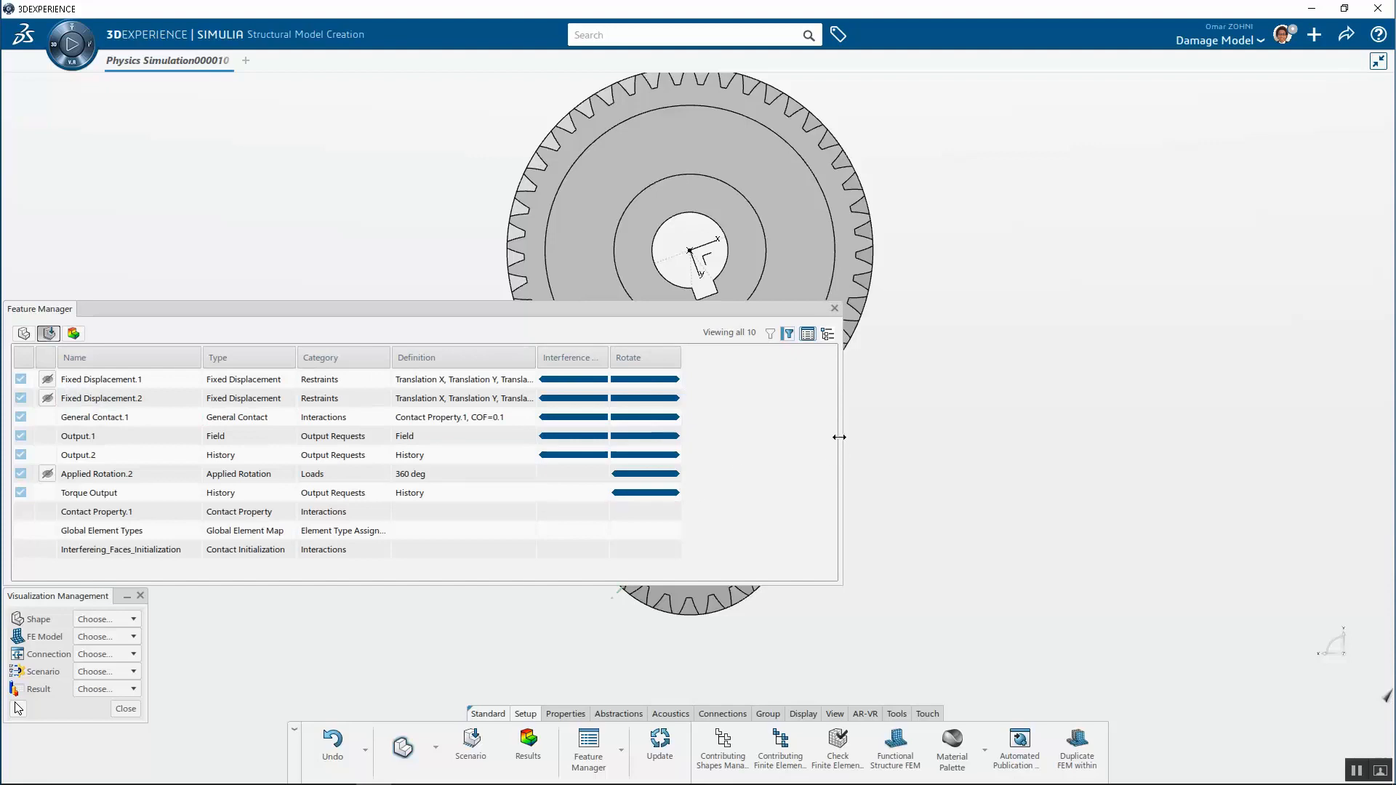
drag(838, 437, 483, 443)
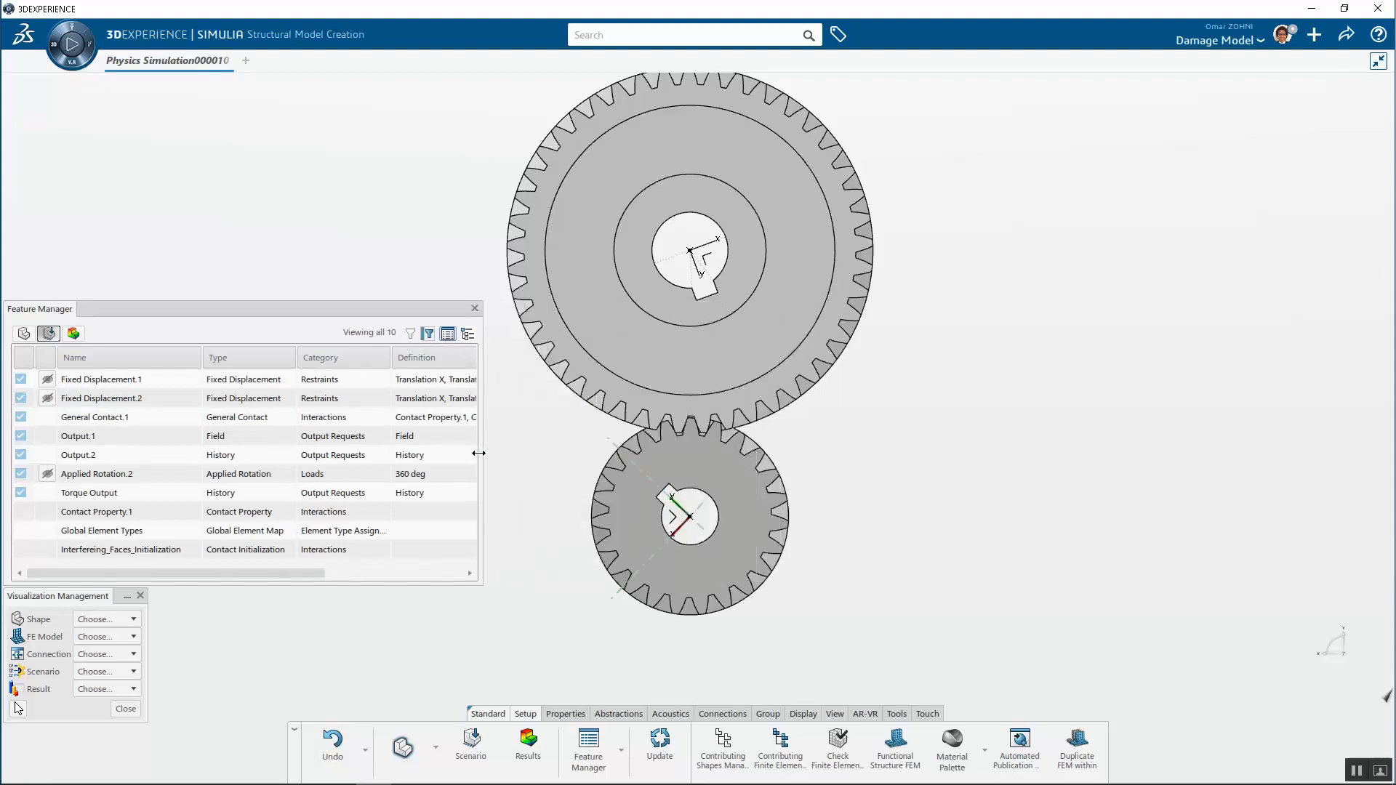
- Review the Interfereing_Faces_Initialization overclosure settings and the tangential behavior of Contact Property.1, closing each without edits
click(132, 551)
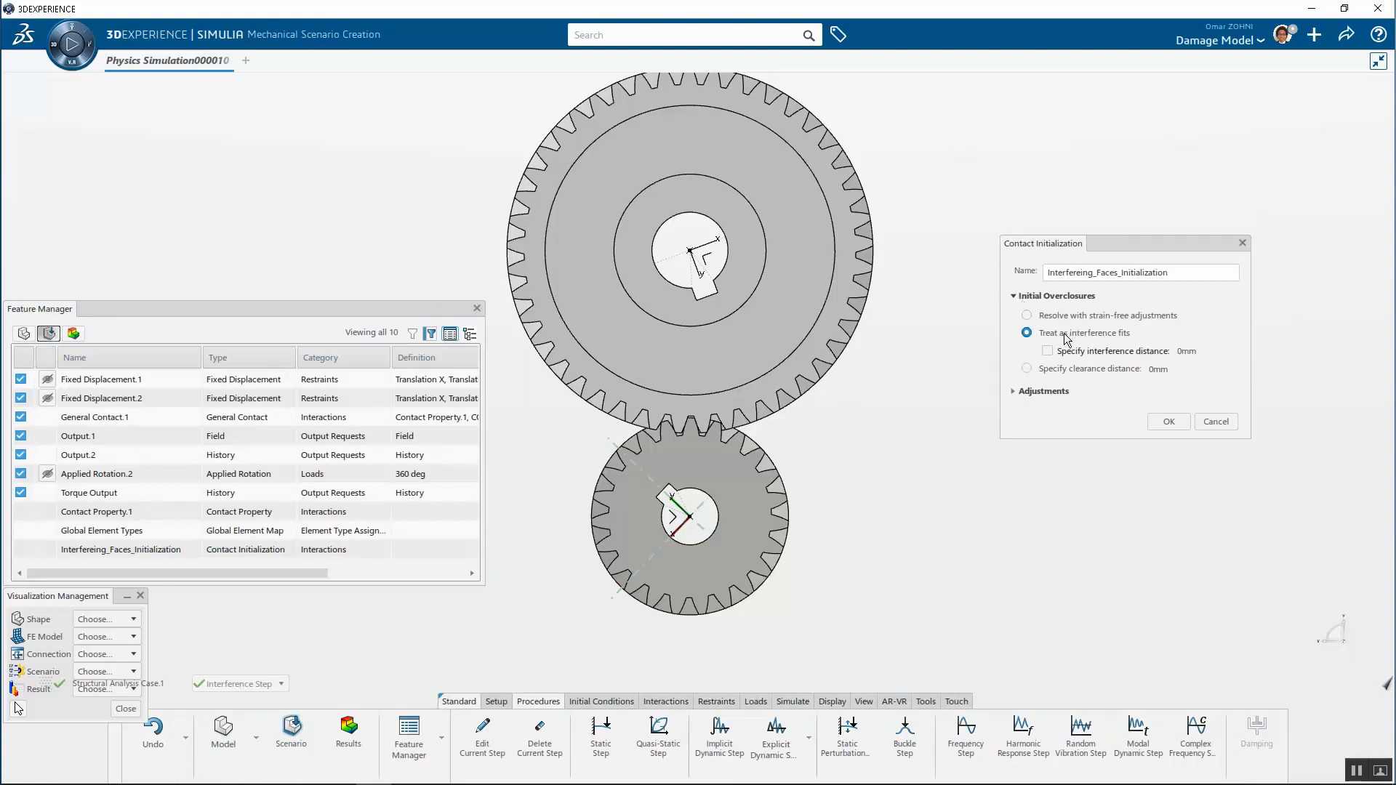
click(1224, 428)
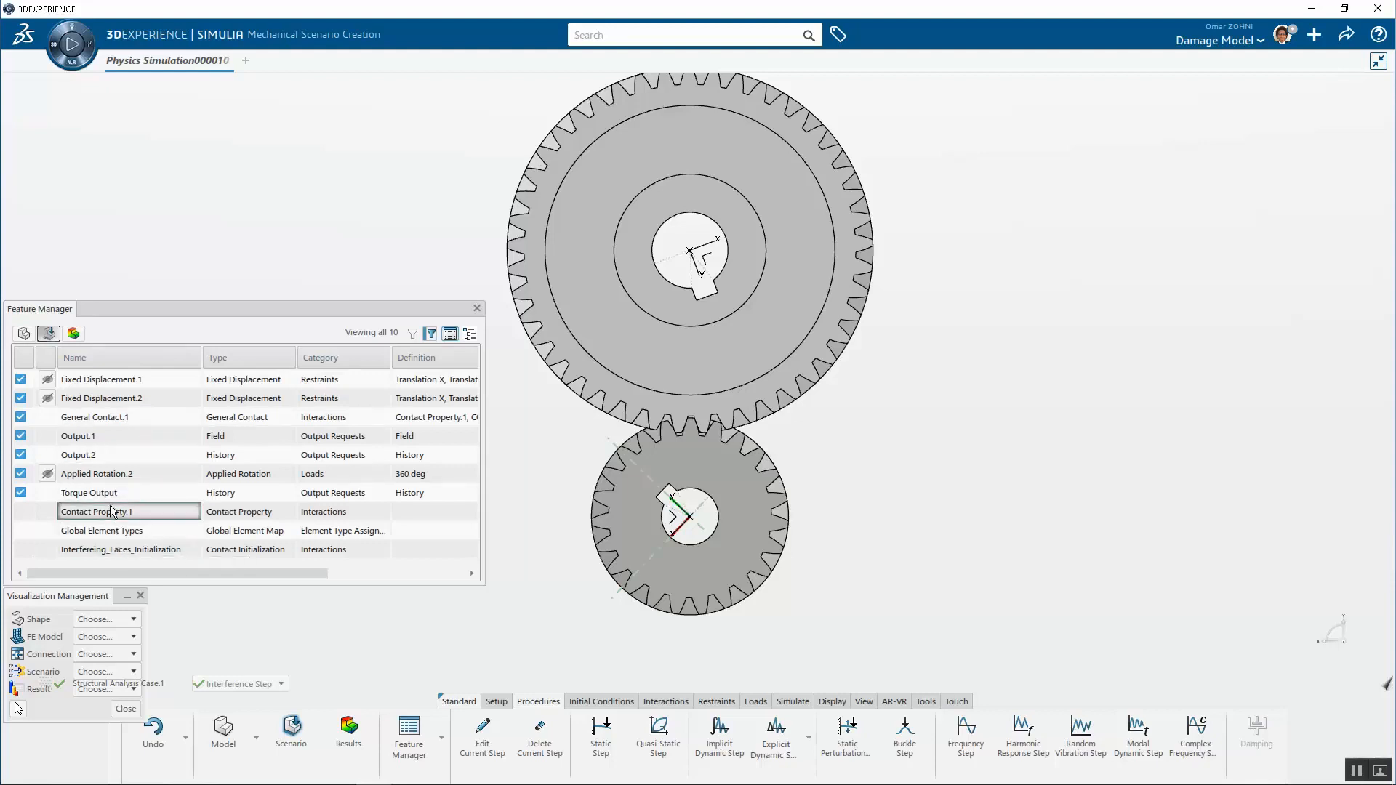
double_click(140, 511)
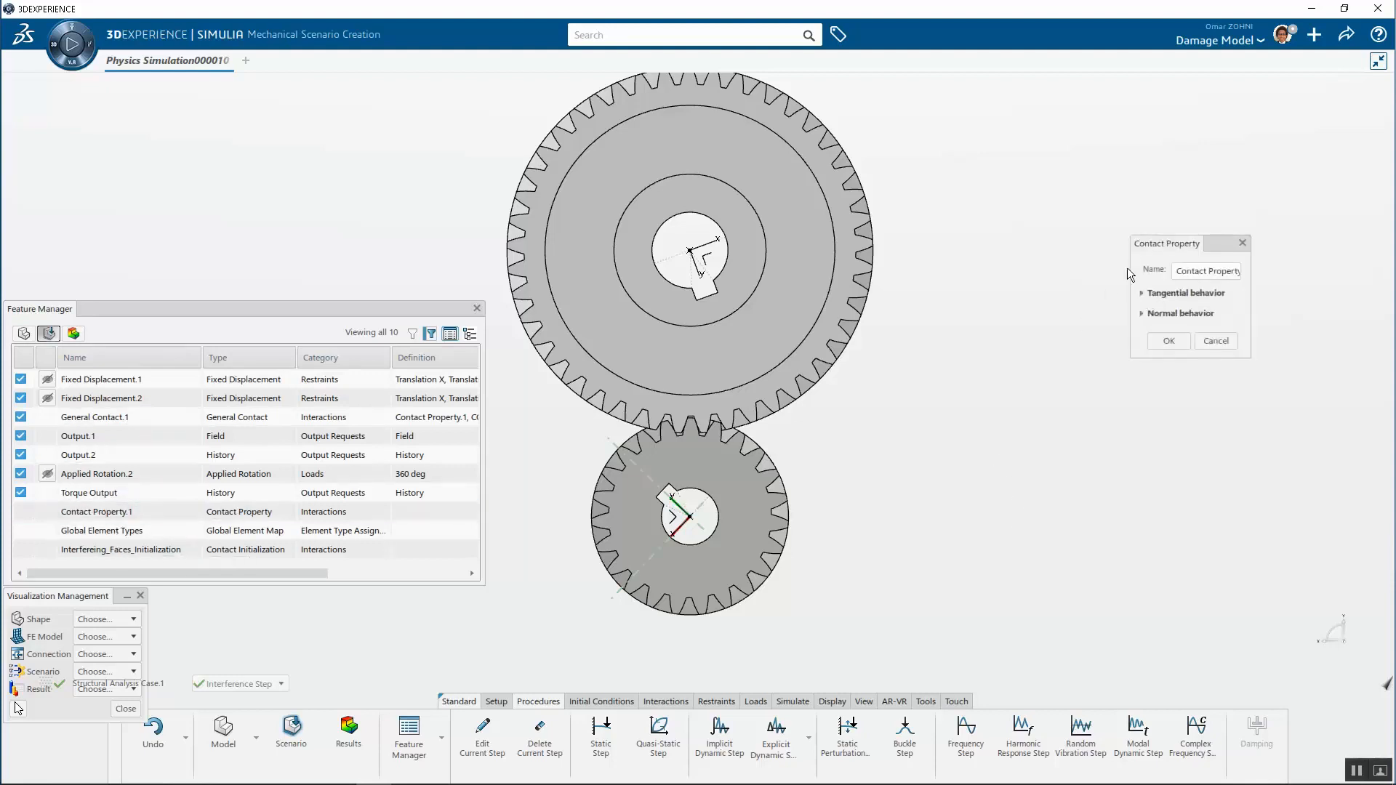
click(1149, 301)
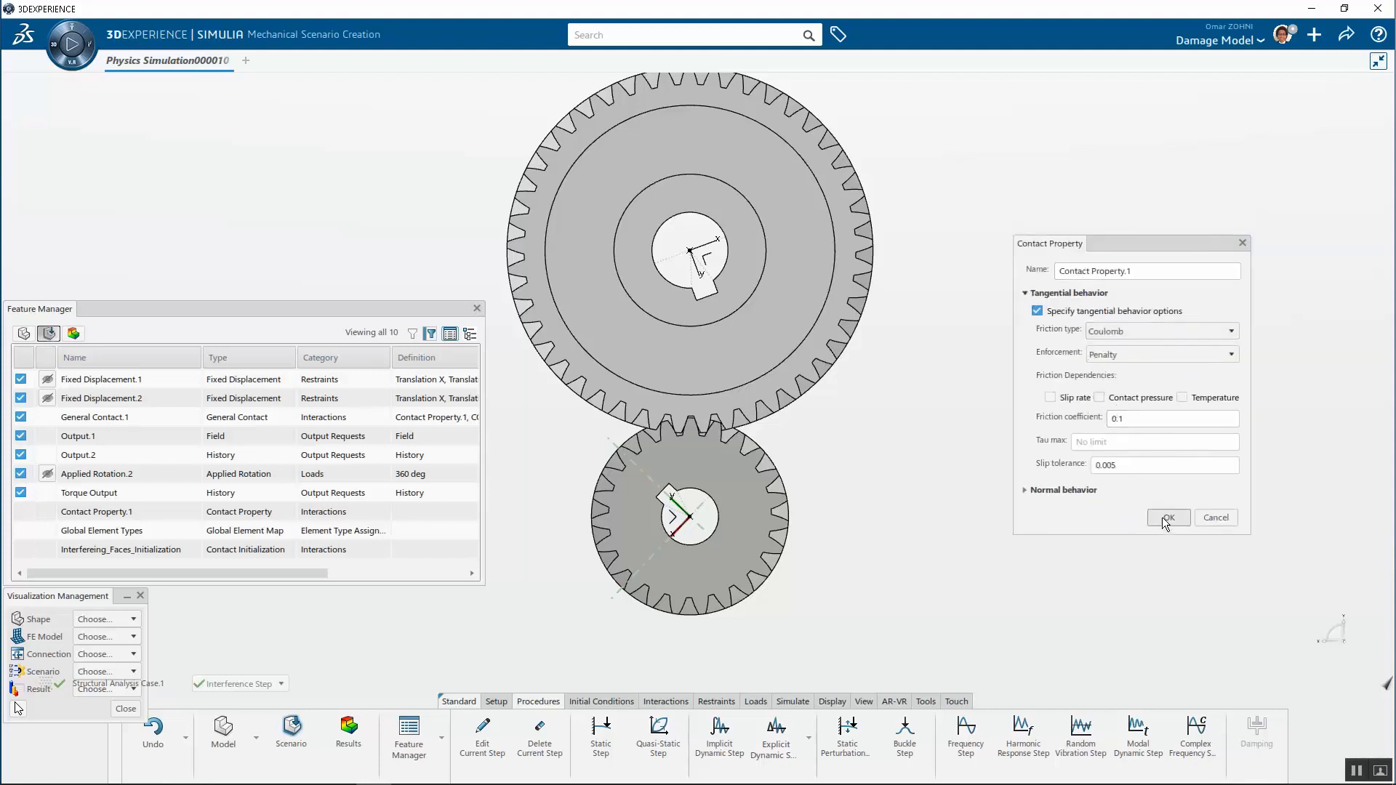
click(1214, 518)
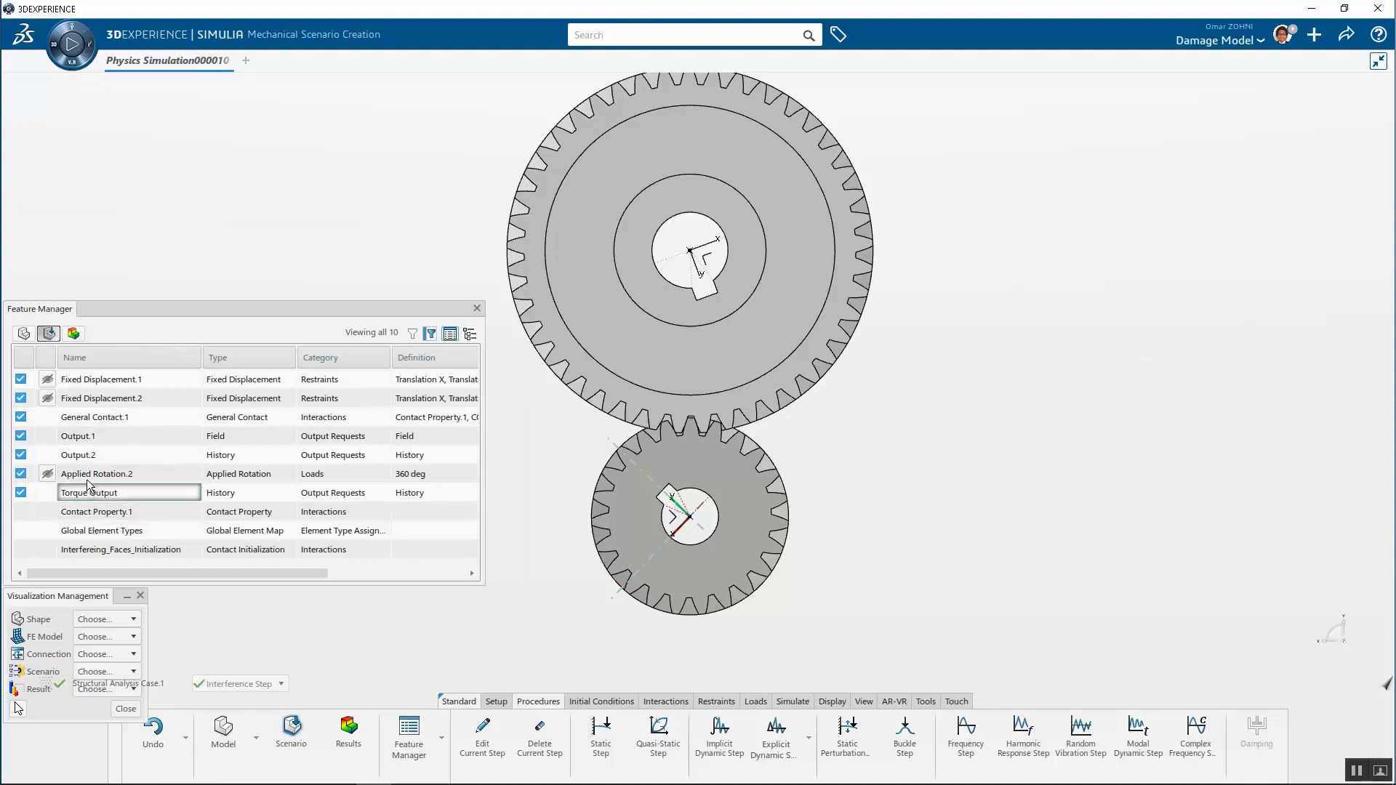
- Review the General Contact.1 definition and its contact initialization assignments, closing it without edits
double_click(107, 417)
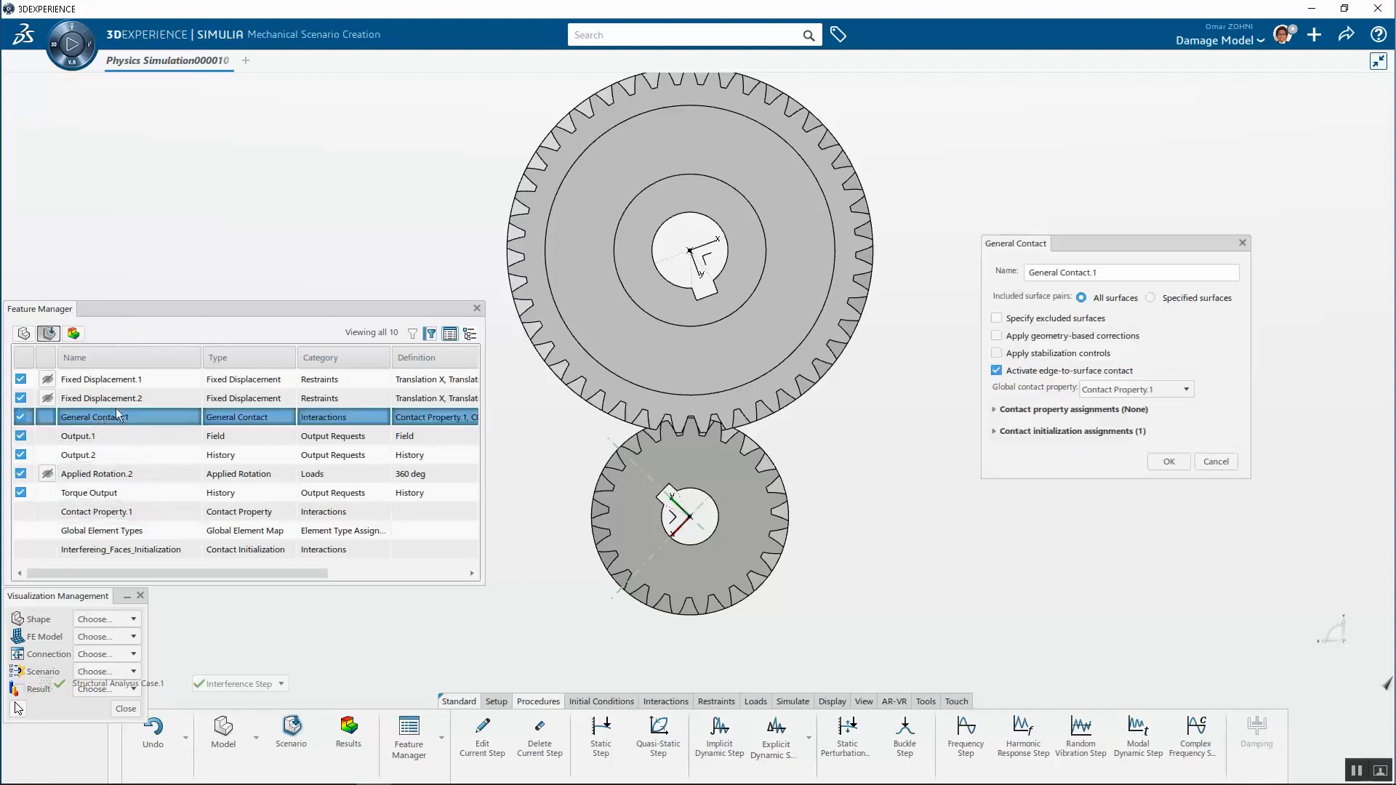
click(994, 432)
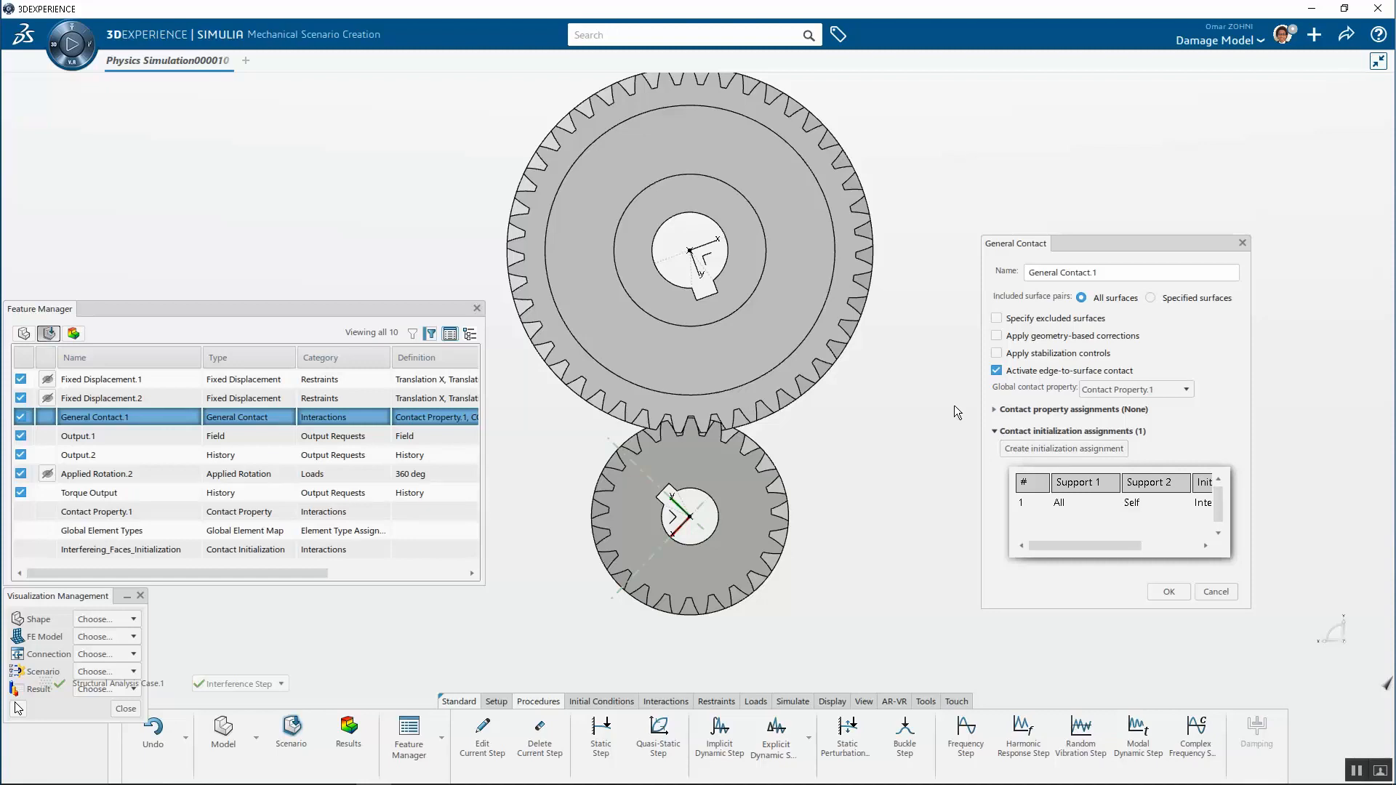
click(1215, 591)
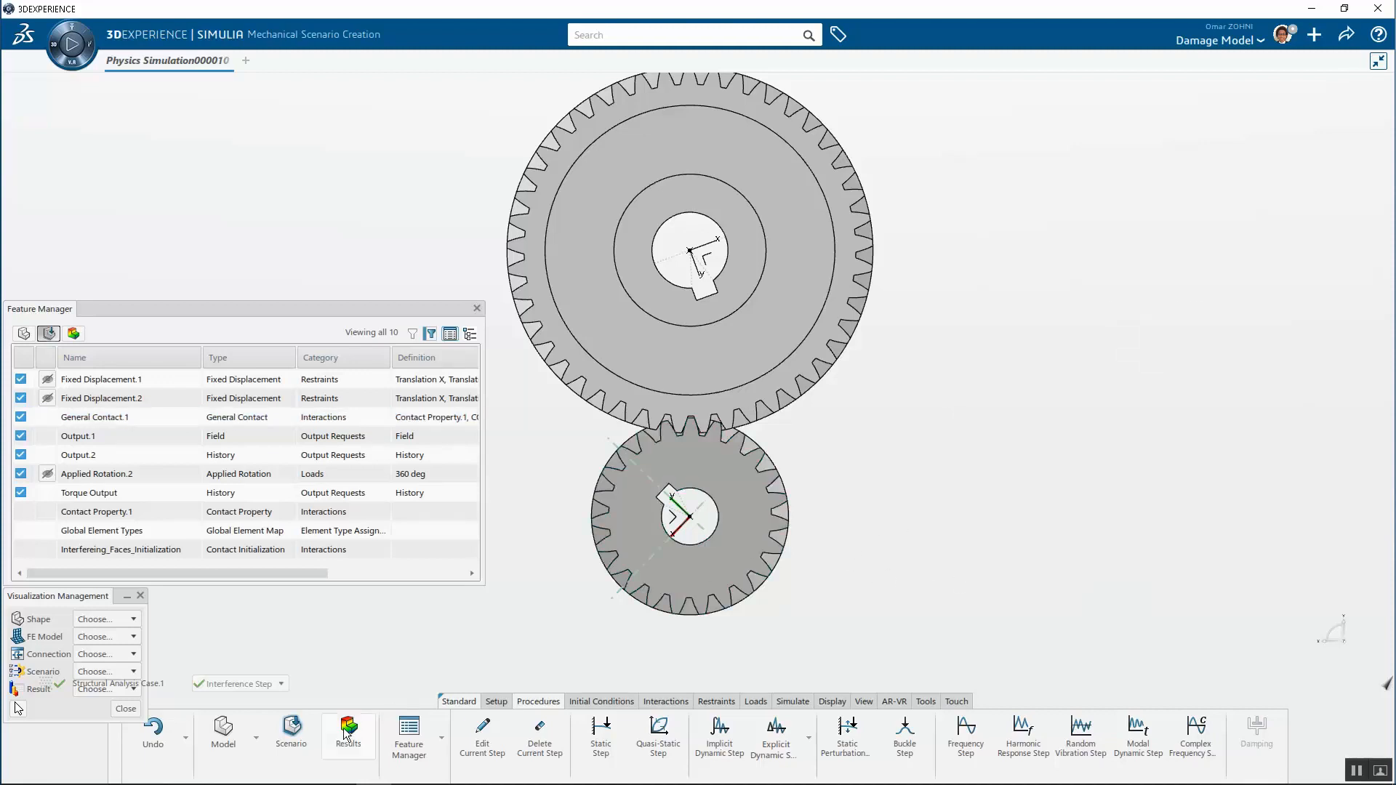
- Switch to the mesh model and inspect the tetrahedral elements on the meshing gear teeth
click(256, 738)
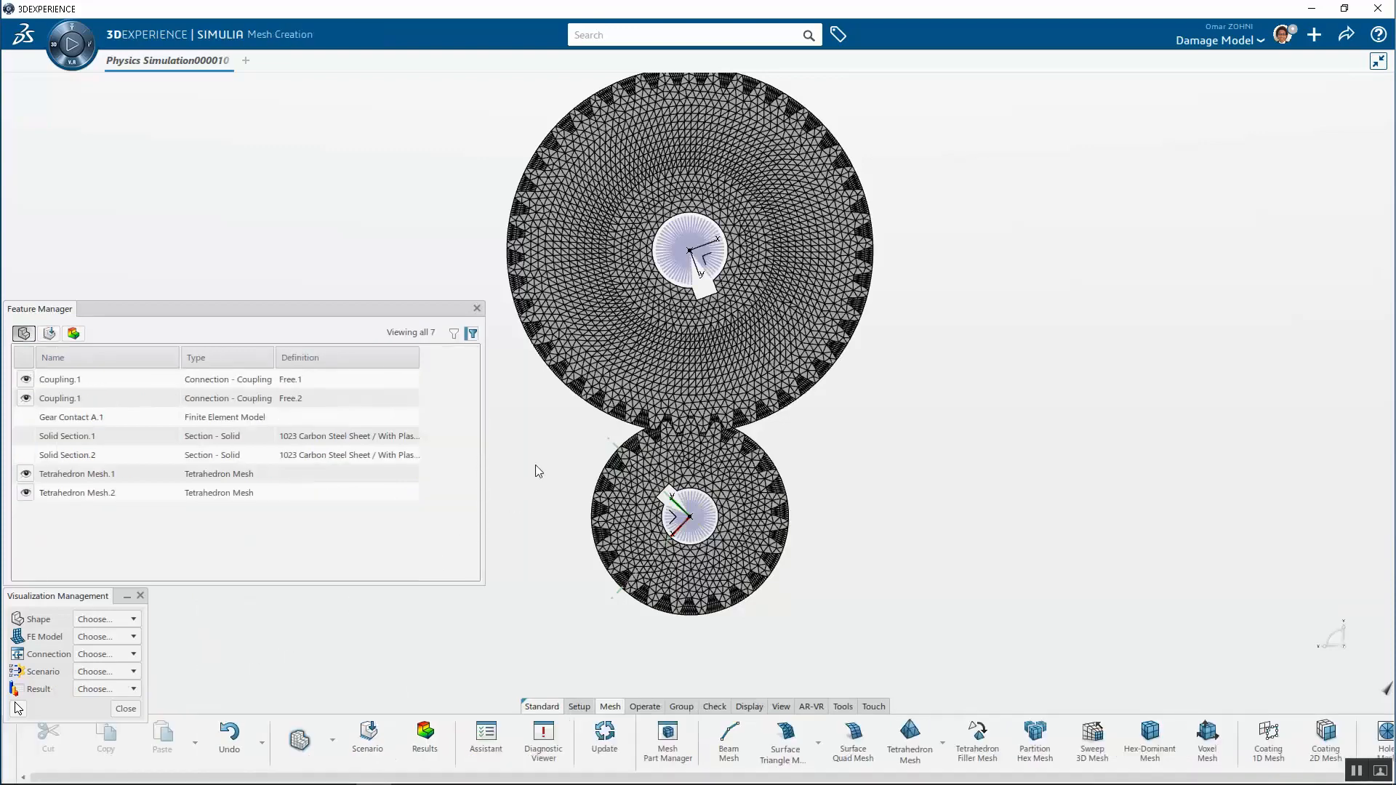
scroll(576, 453, up, 4)
scroll(774, 401, up, 3)
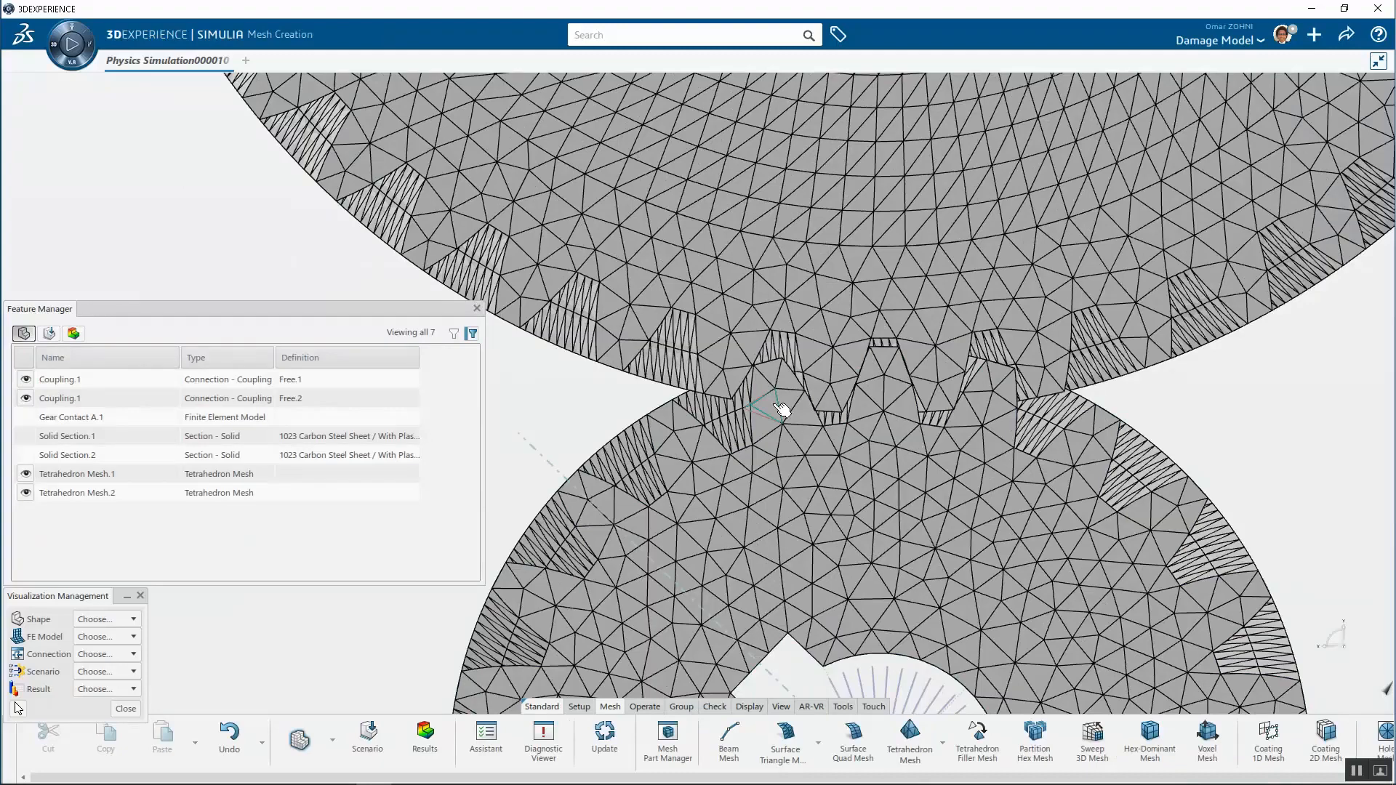
scroll(782, 405, up, 3)
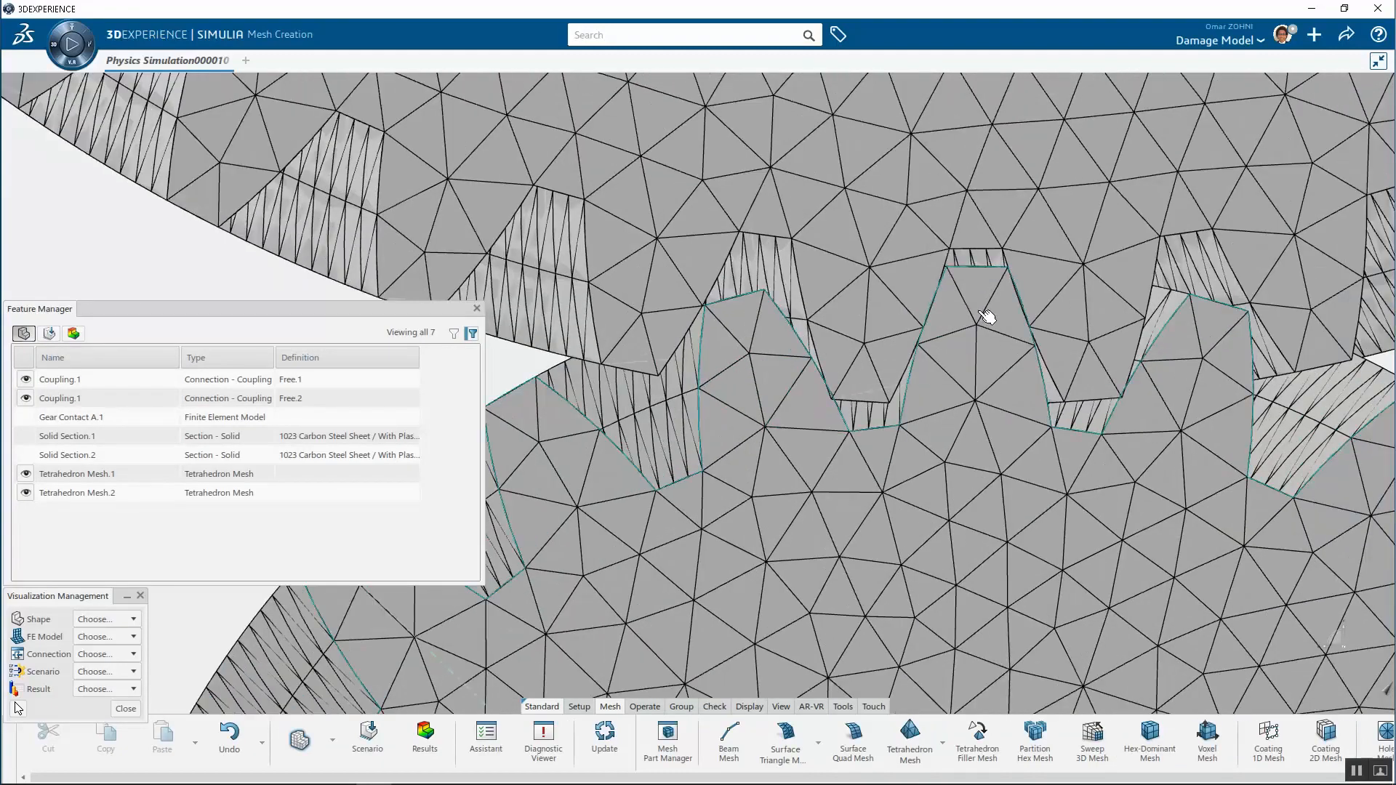
scroll(984, 315, up, 2)
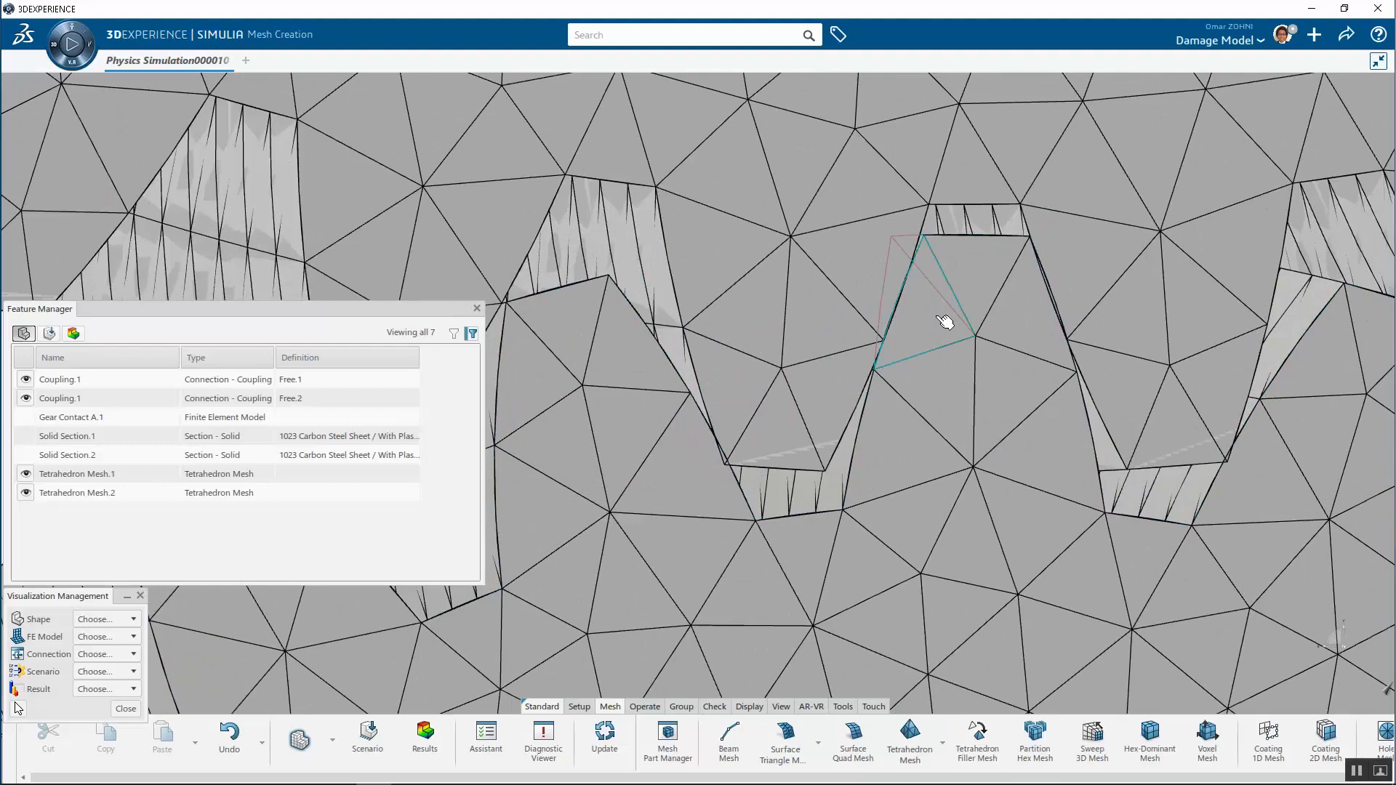
scroll(938, 327, down, 5)
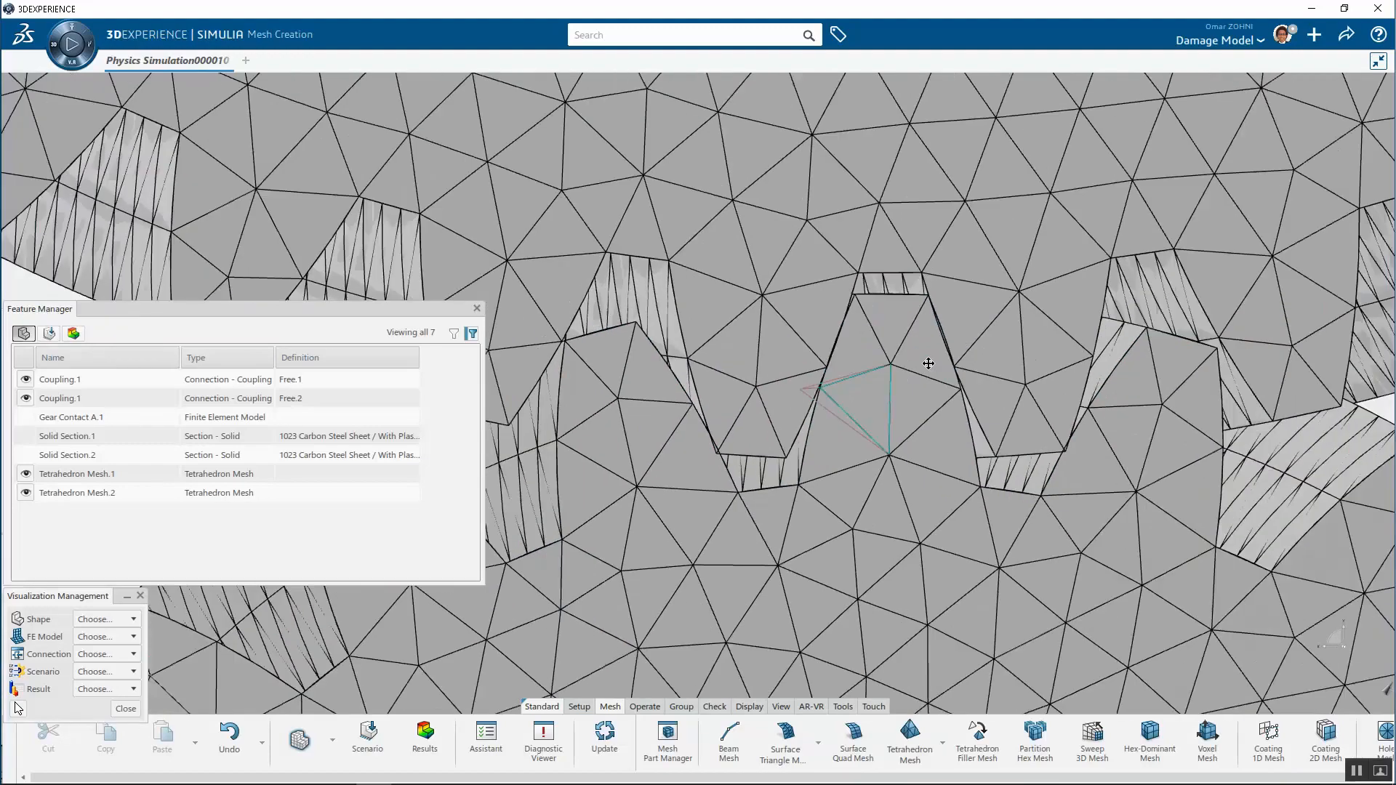
scroll(927, 364, down, 6)
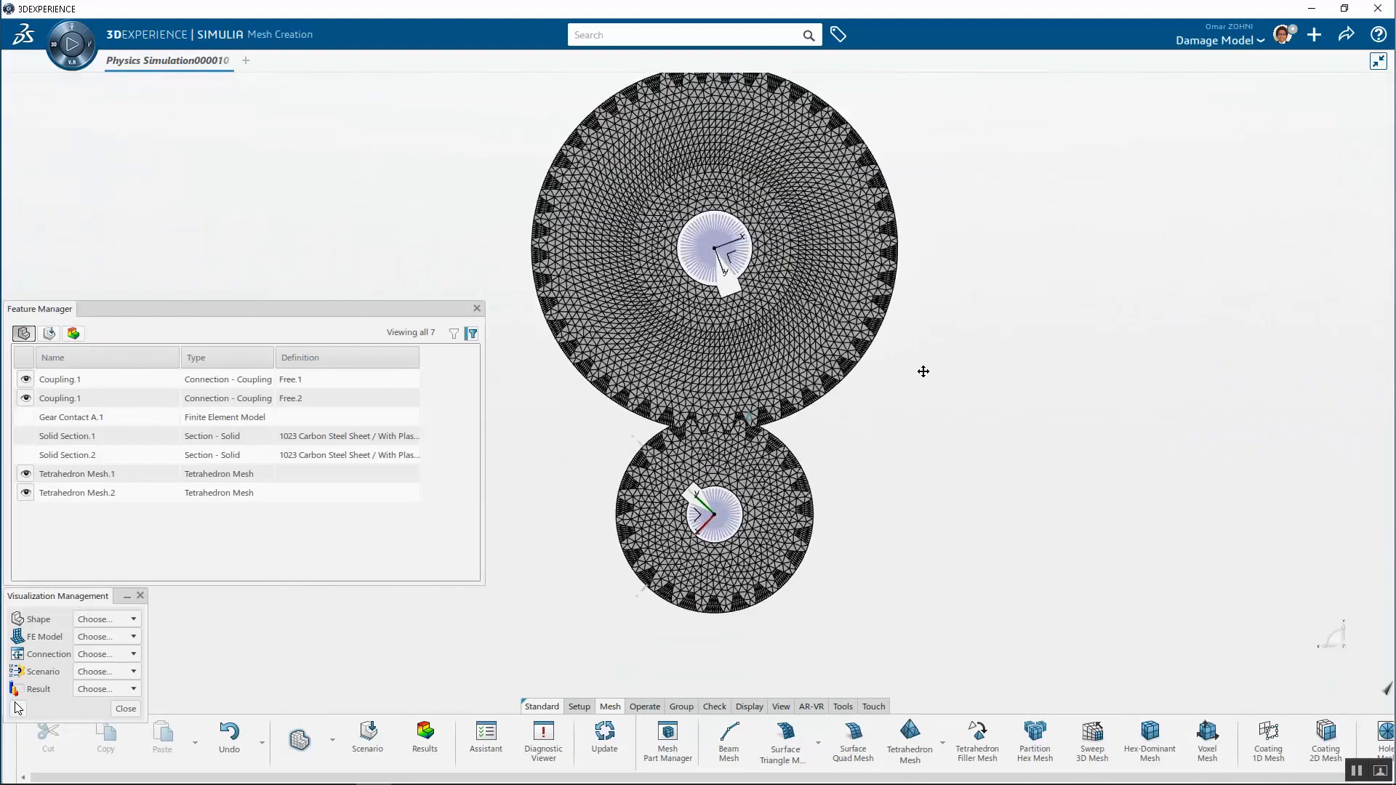
- Open the simulation results, close the Feature Manager, and display Plastic Strain.1 at frame 10 of the Interference Step
click(426, 734)
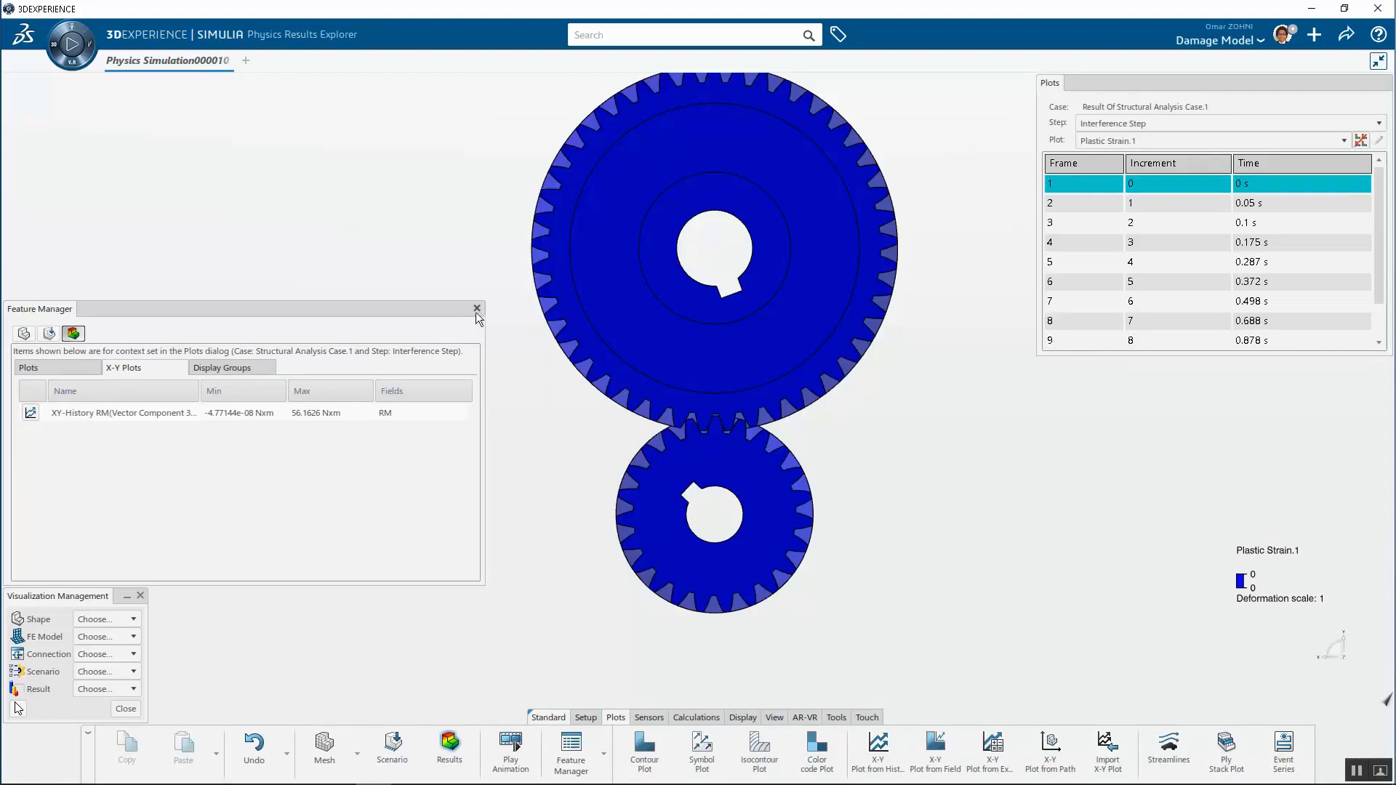
click(476, 309)
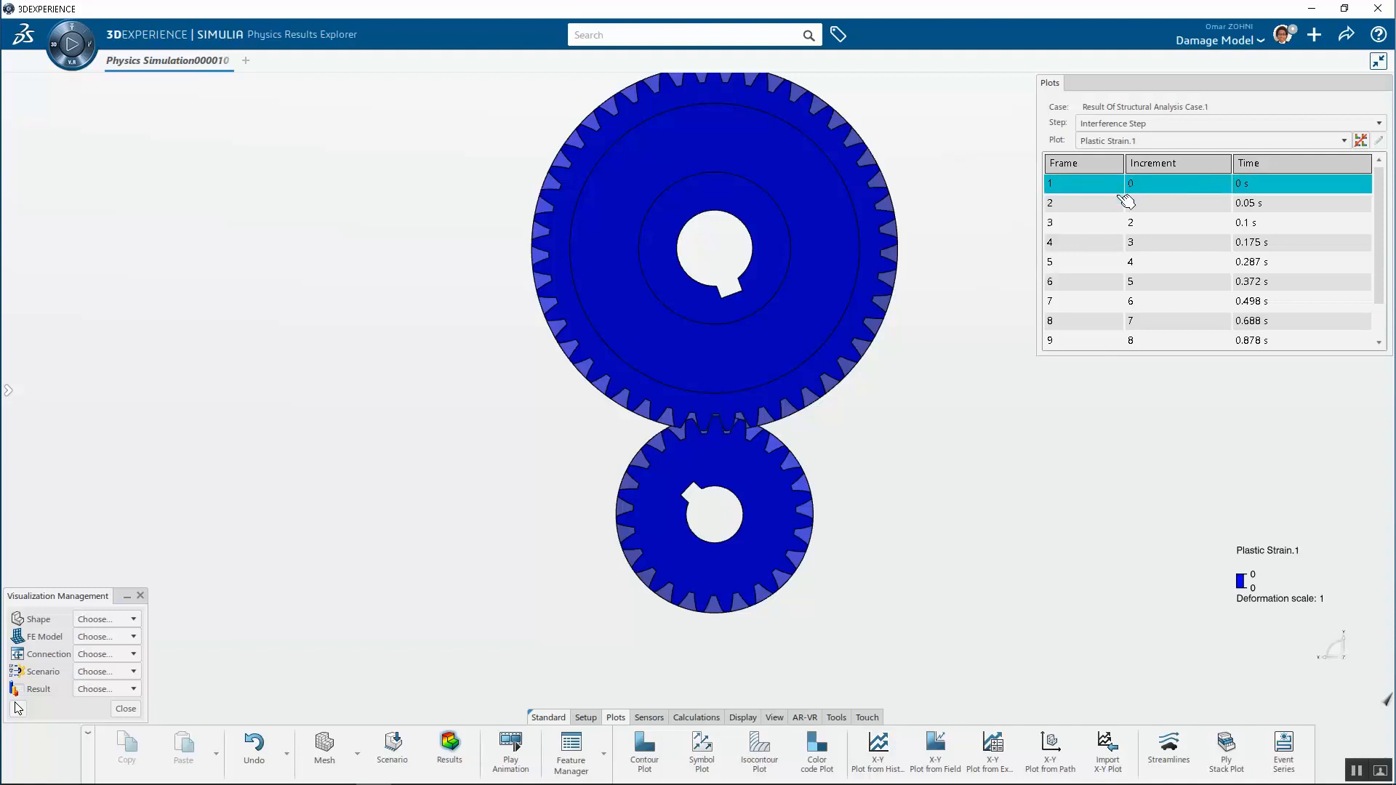
scroll(1377, 306, down, 1)
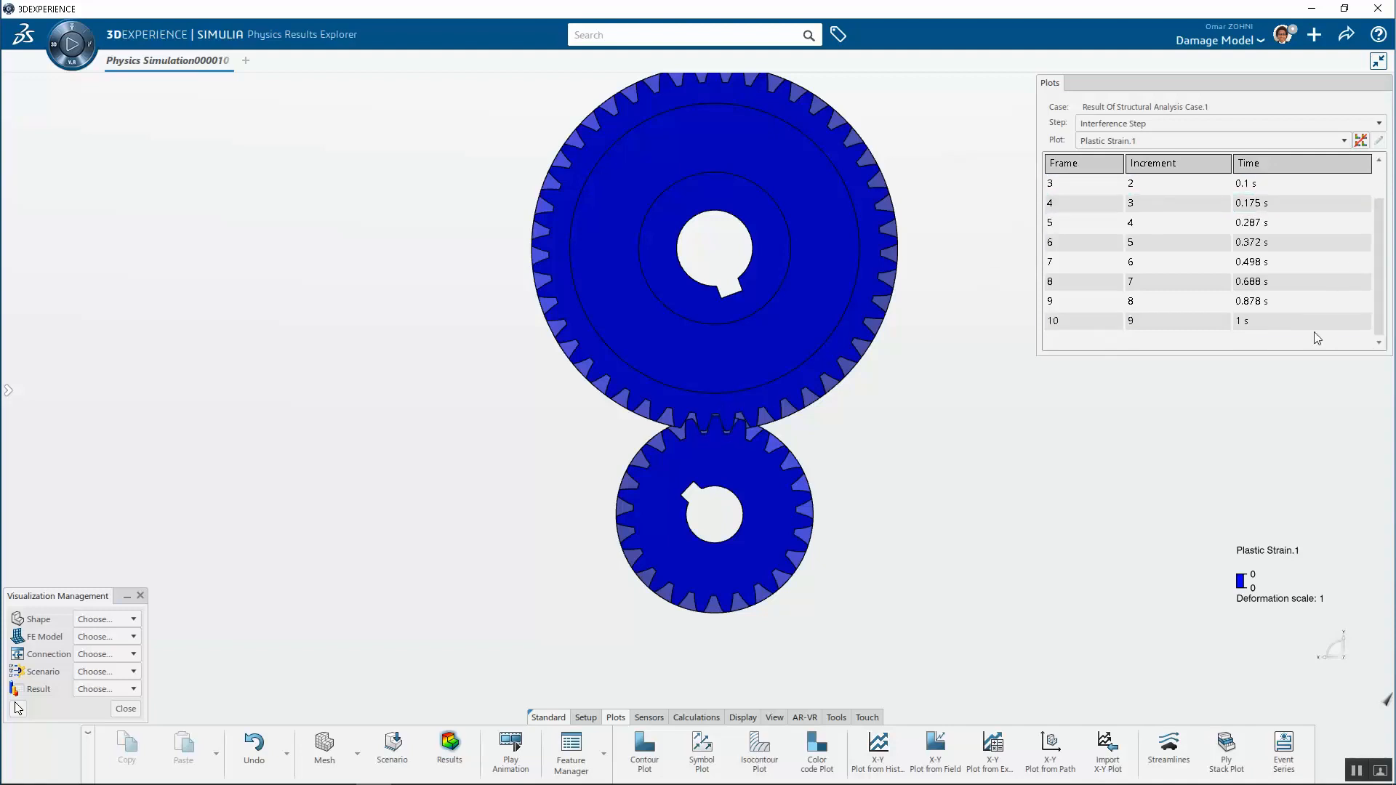
click(1124, 321)
- Examine the plastic strain on the meshing teeth up close and from several angles
scroll(715, 440, up, 10)
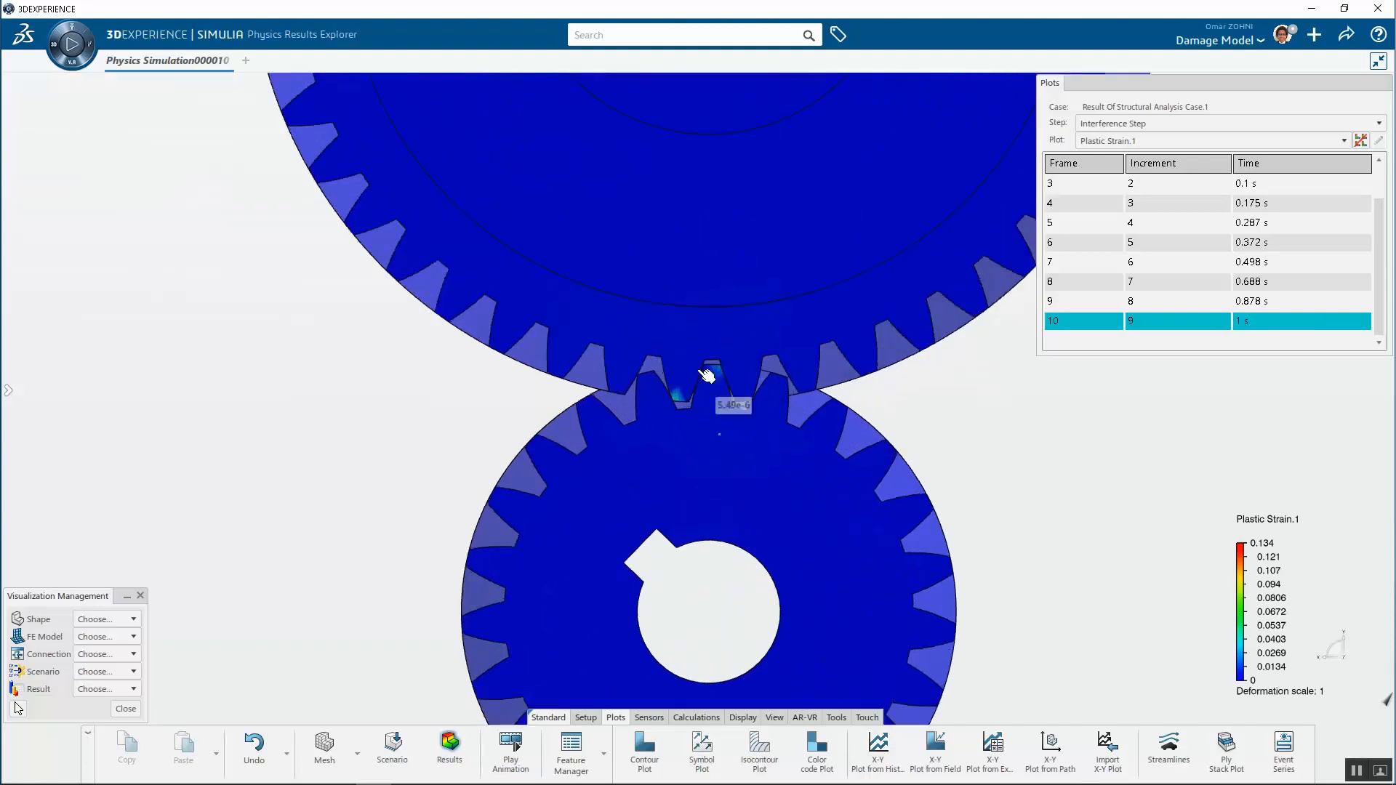
middle_drag(797, 341, 765, 365)
scroll(988, 374, down, 6)
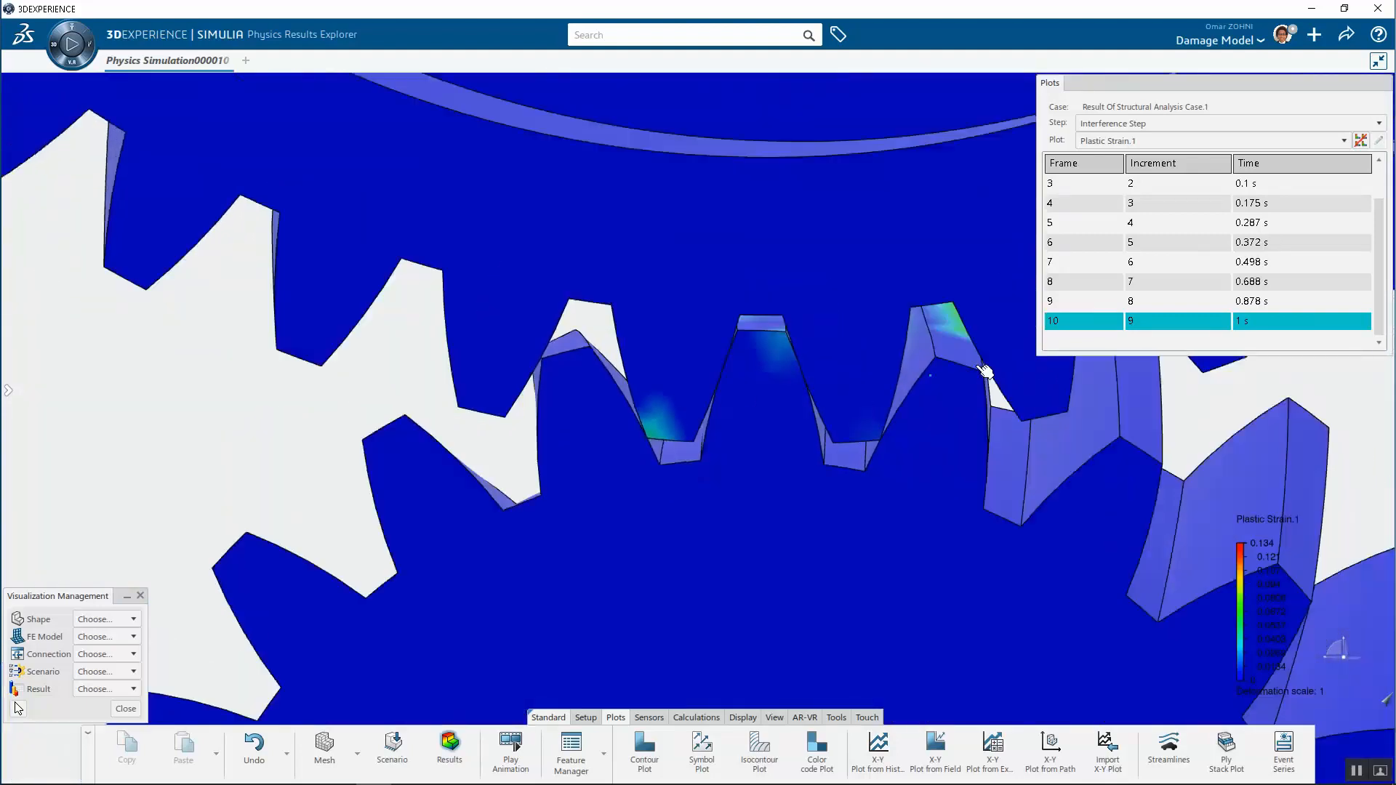
middle_drag(938, 374, 636, 378)
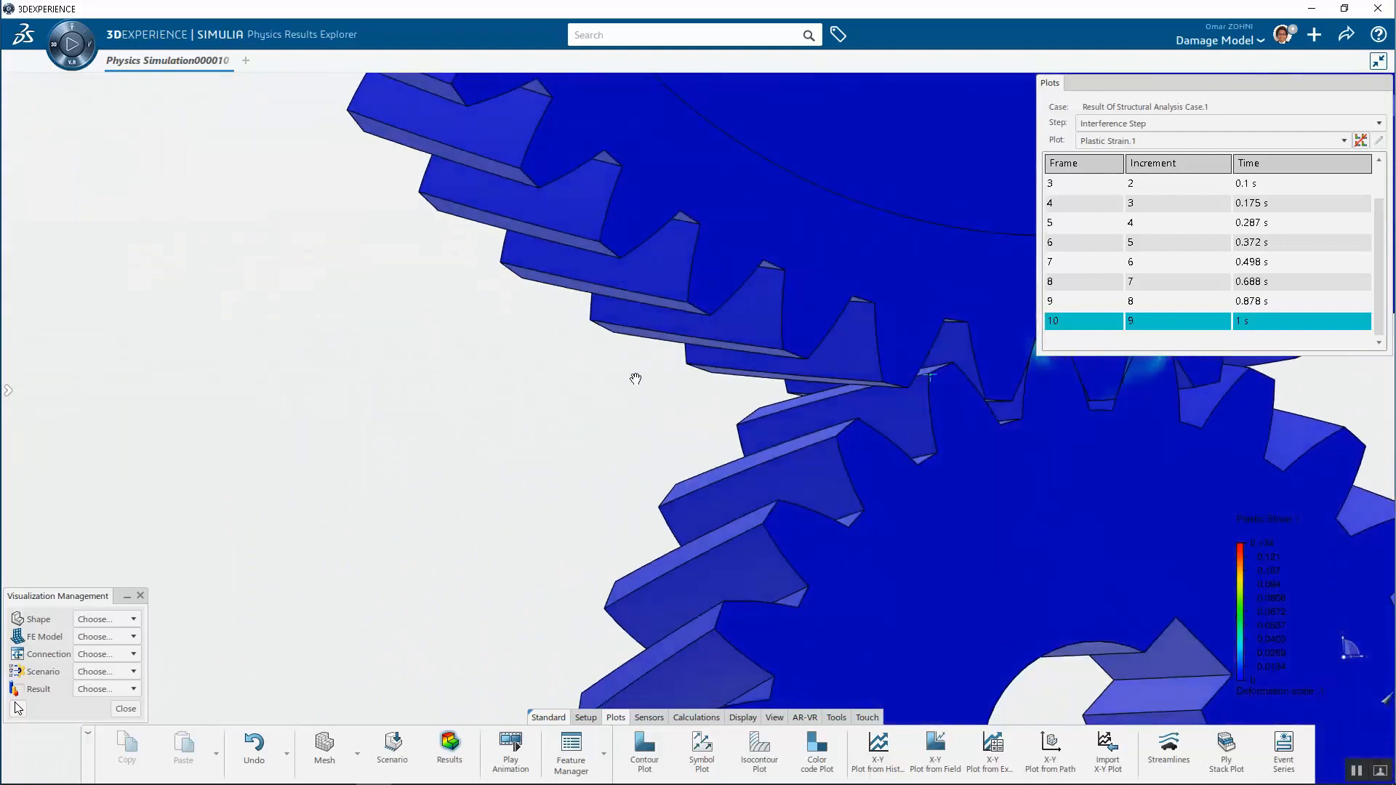
scroll(774, 386, down, 6)
middle_drag(811, 394, 1304, 569)
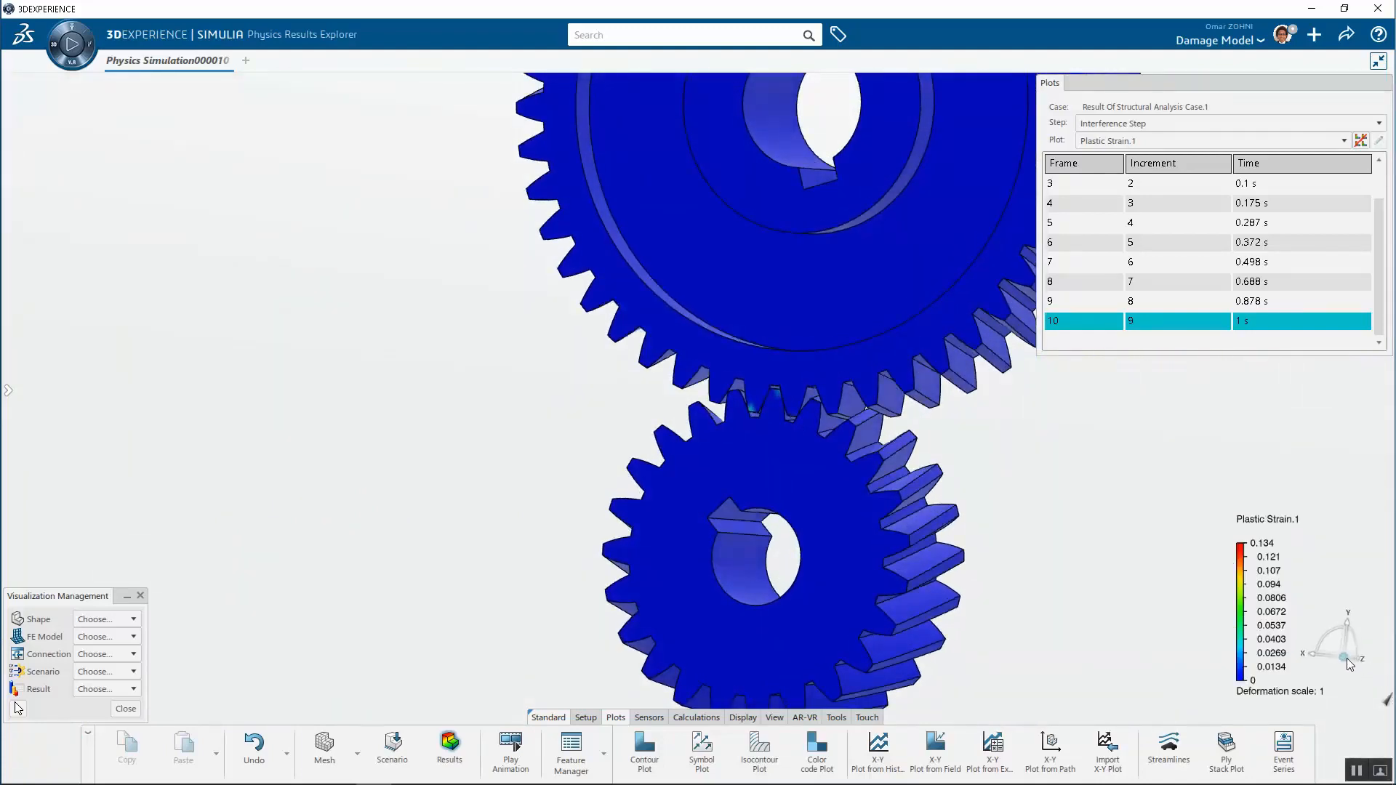
- Orient the gear pair flat in the XY plane and fit both gears in view
click(1315, 652)
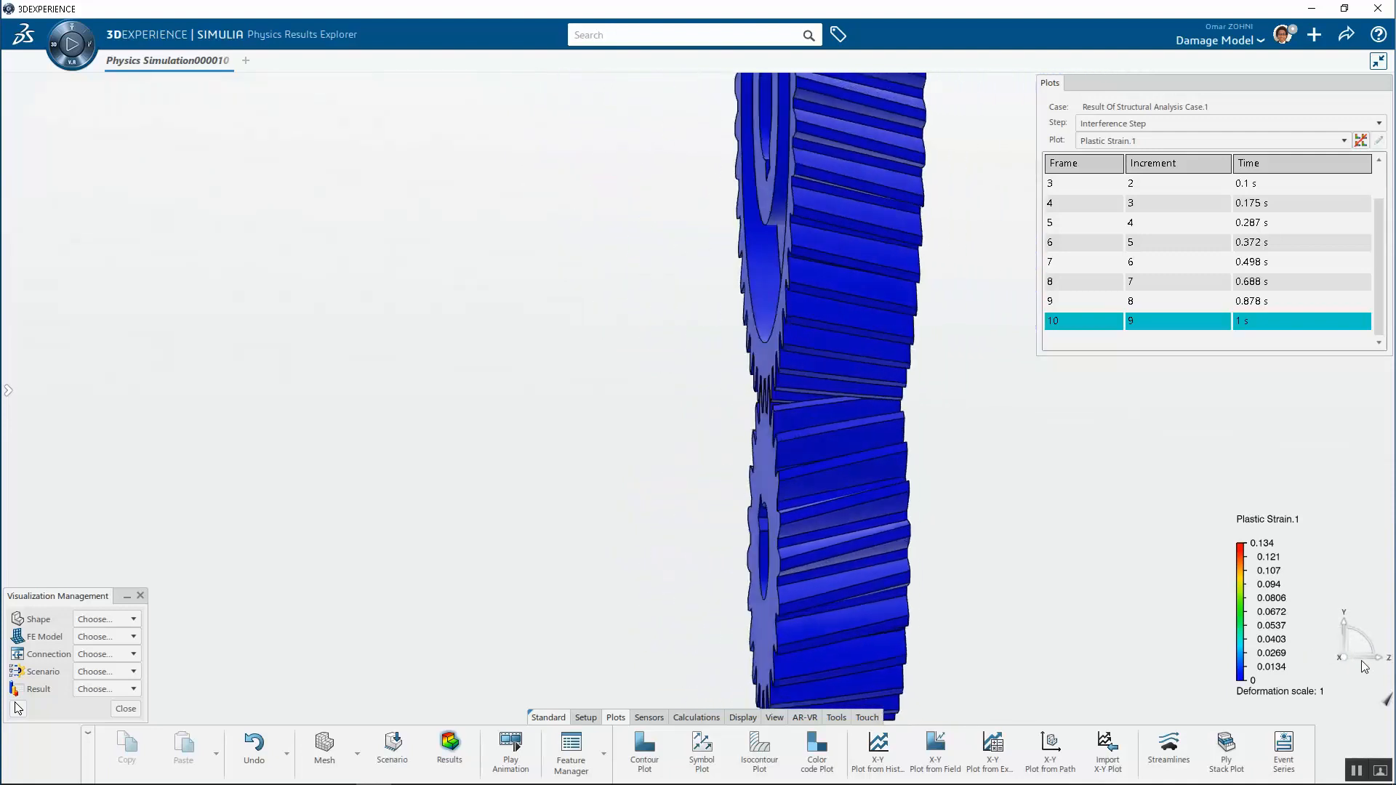
click(1374, 658)
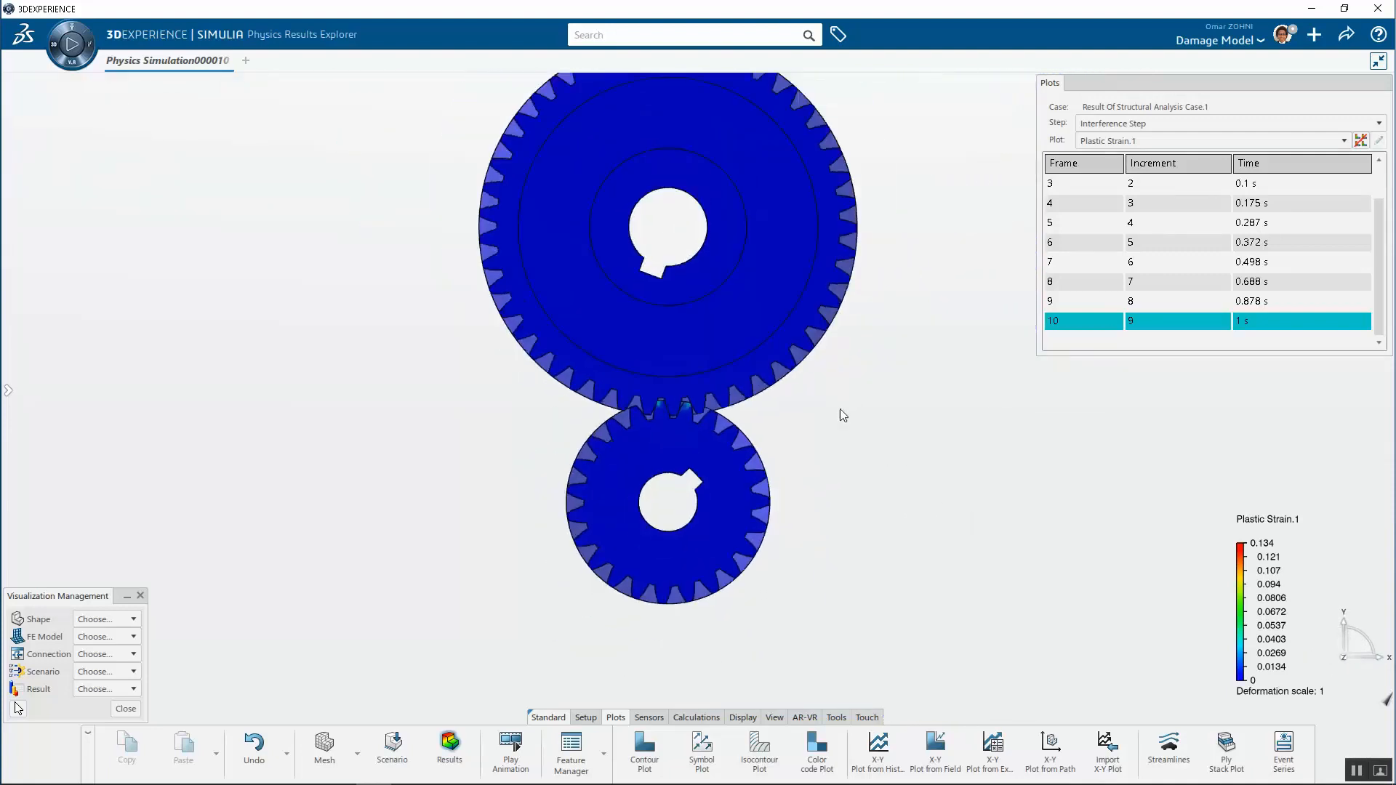
middle_drag(900, 323, 959, 385)
scroll(946, 381, up, 2)
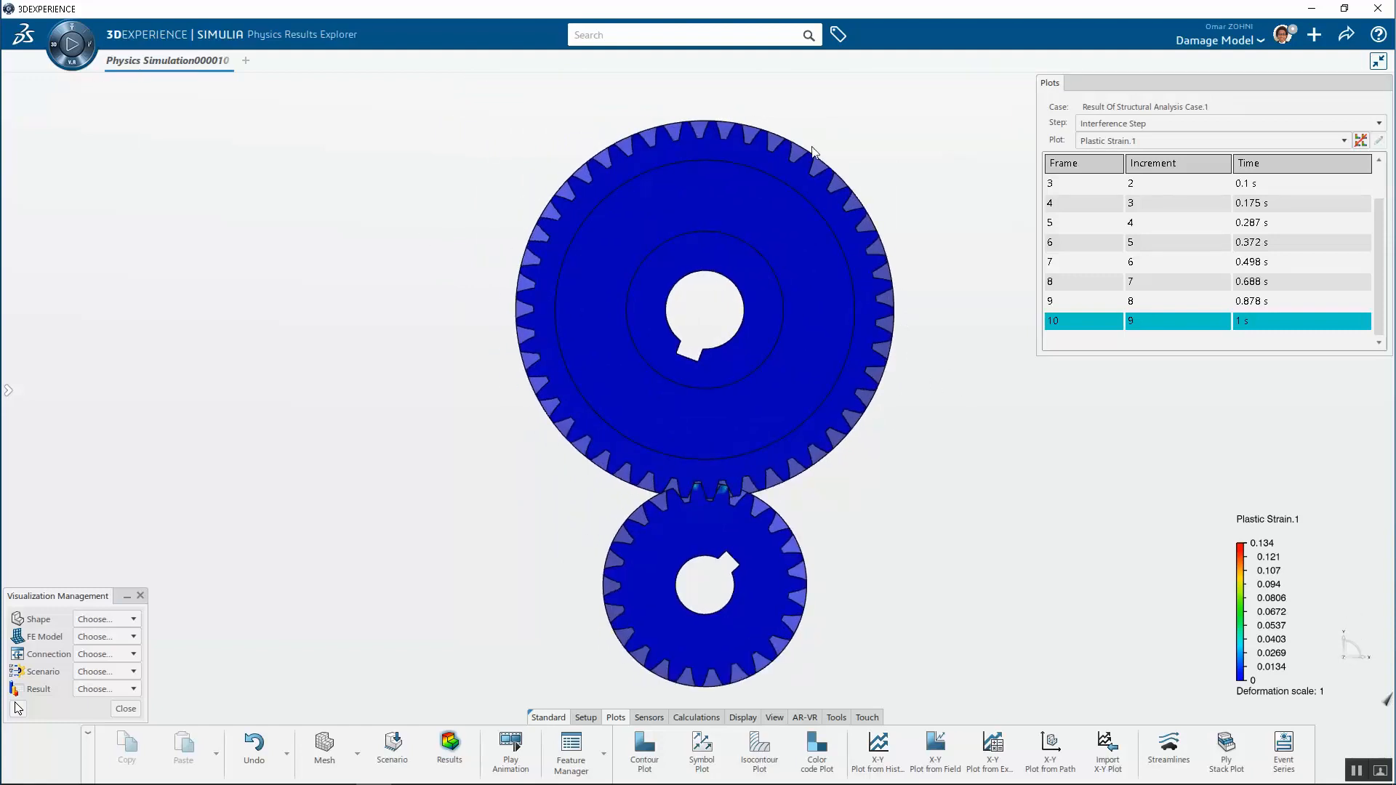
- Switch the Plastic Strain.1 plot to the Rotate step, play the gear rotation animation, and exit the player
click(1110, 122)
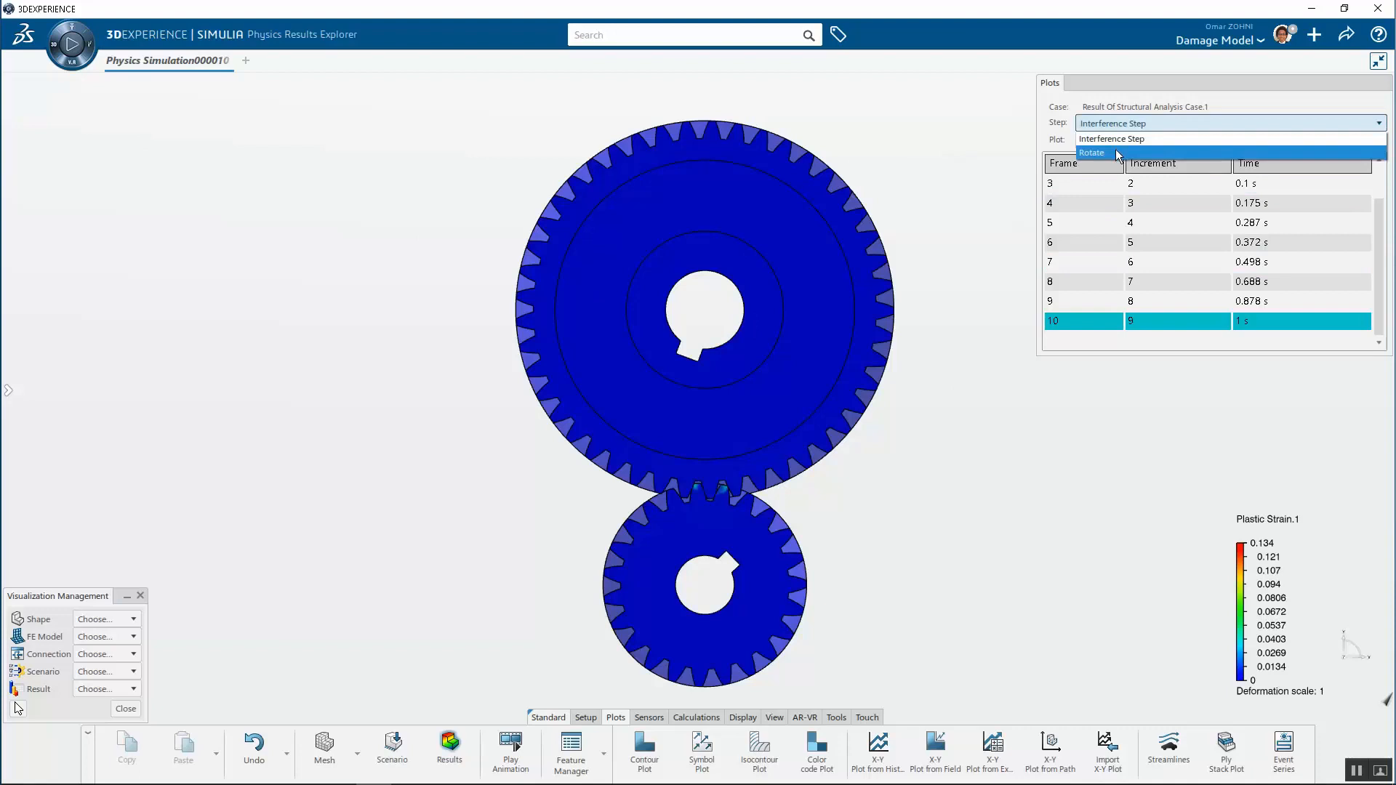
click(1118, 154)
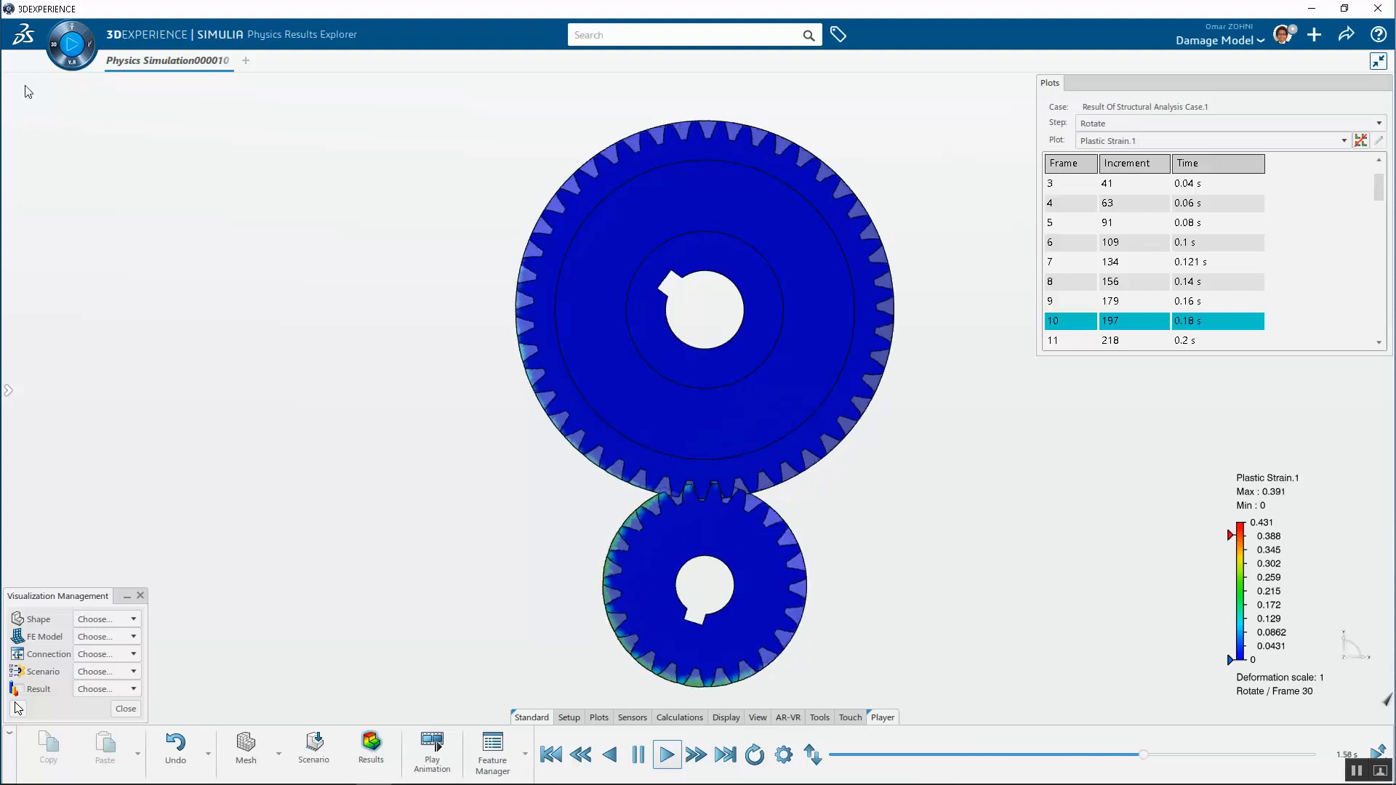
key(Escape)
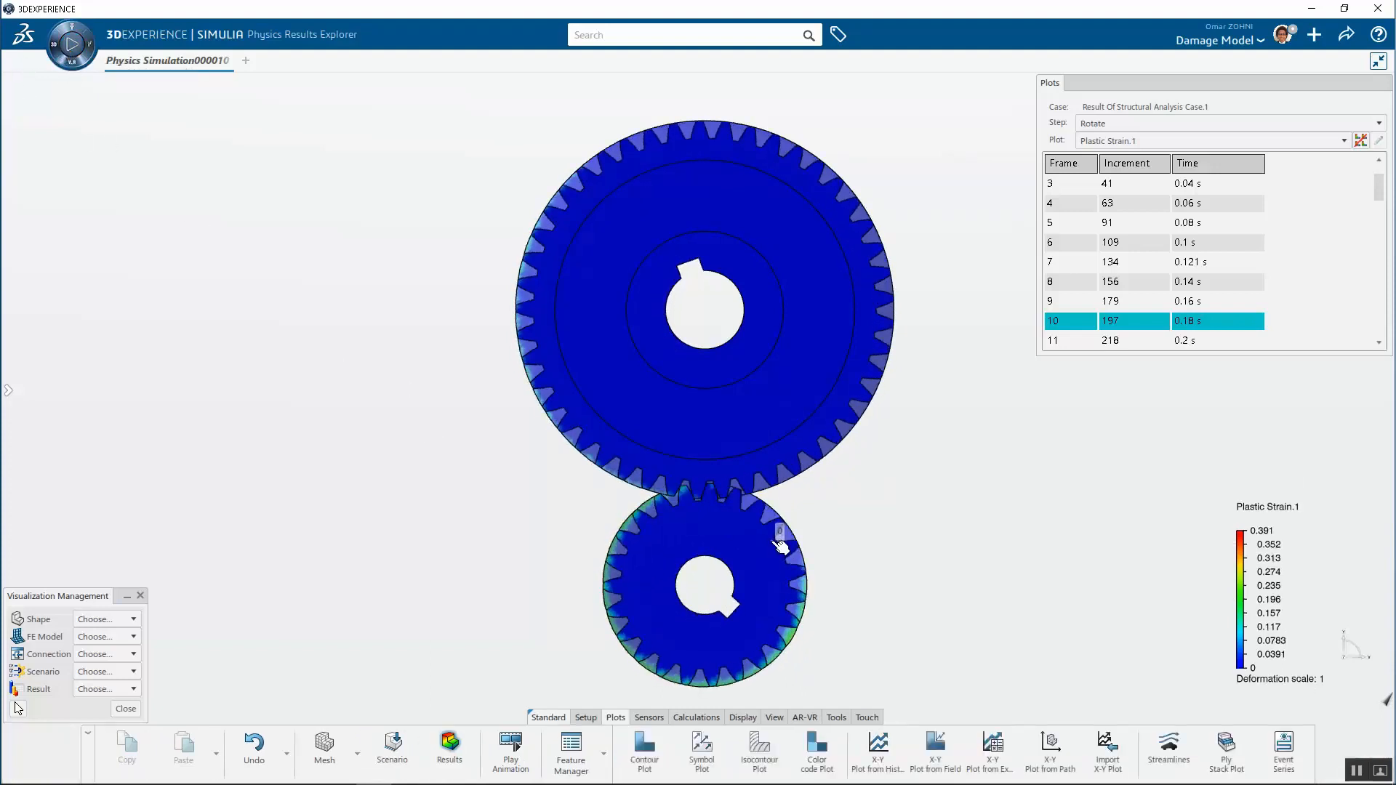
- Open the Feature Manager, view the XY-History RM plot of moment versus angle, and close the plot viewer
click(568, 754)
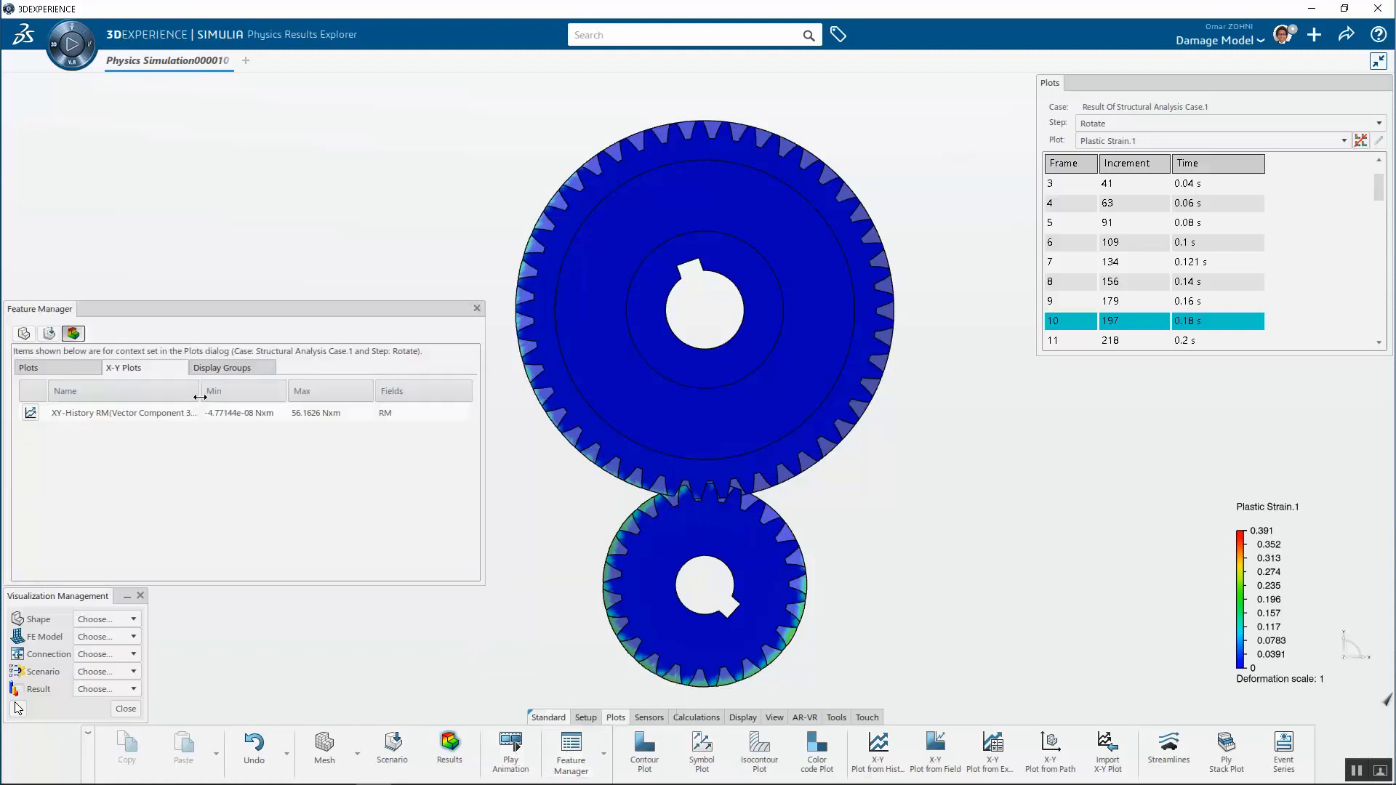
right_click(120, 412)
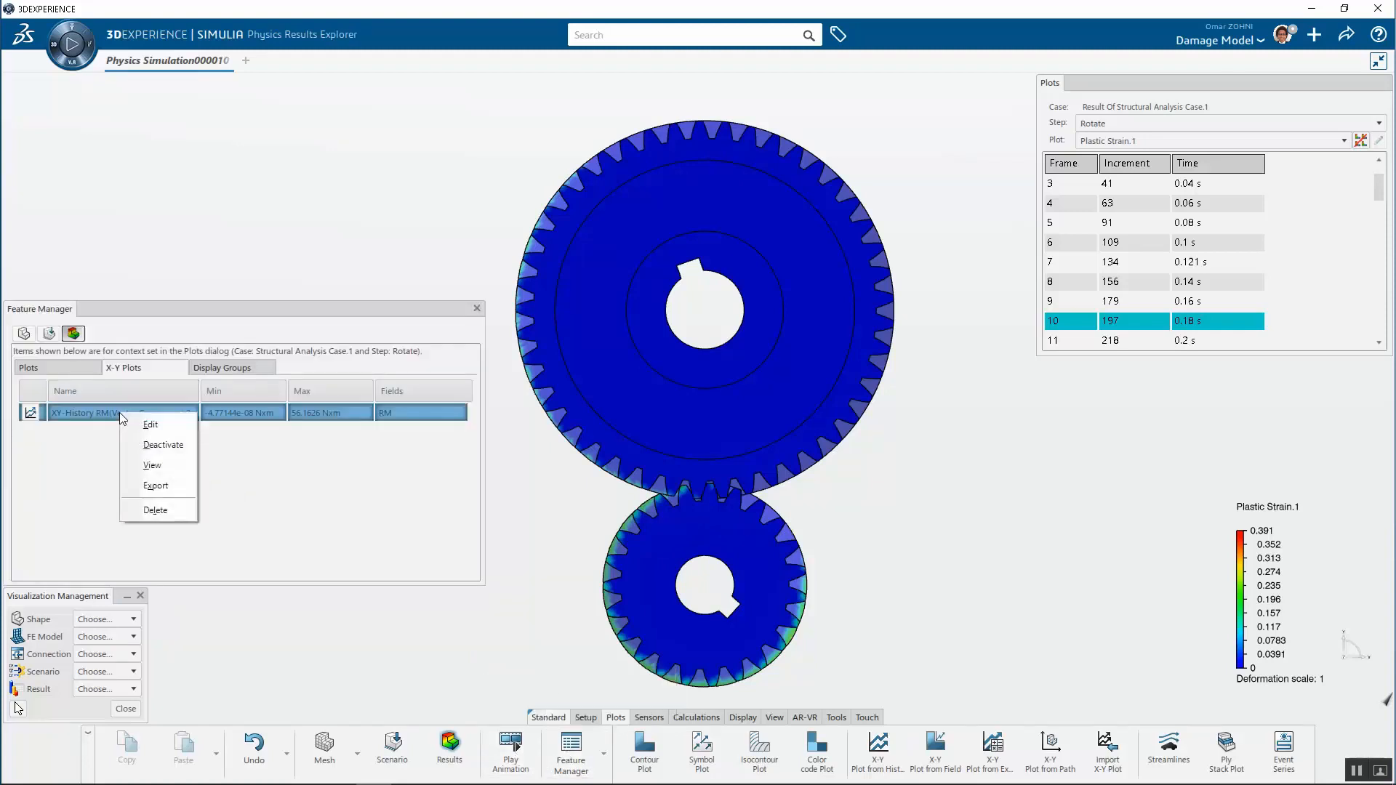
click(152, 465)
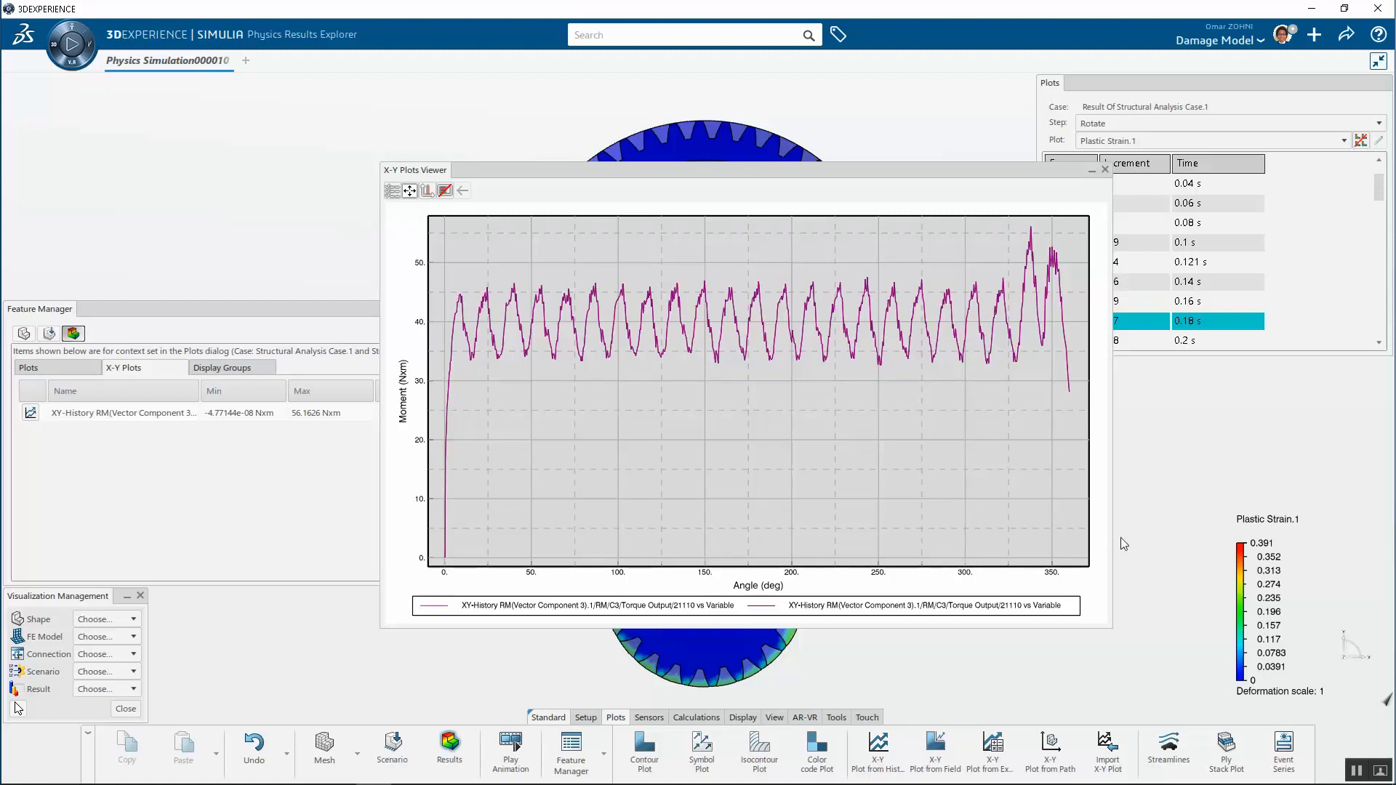
click(1105, 170)
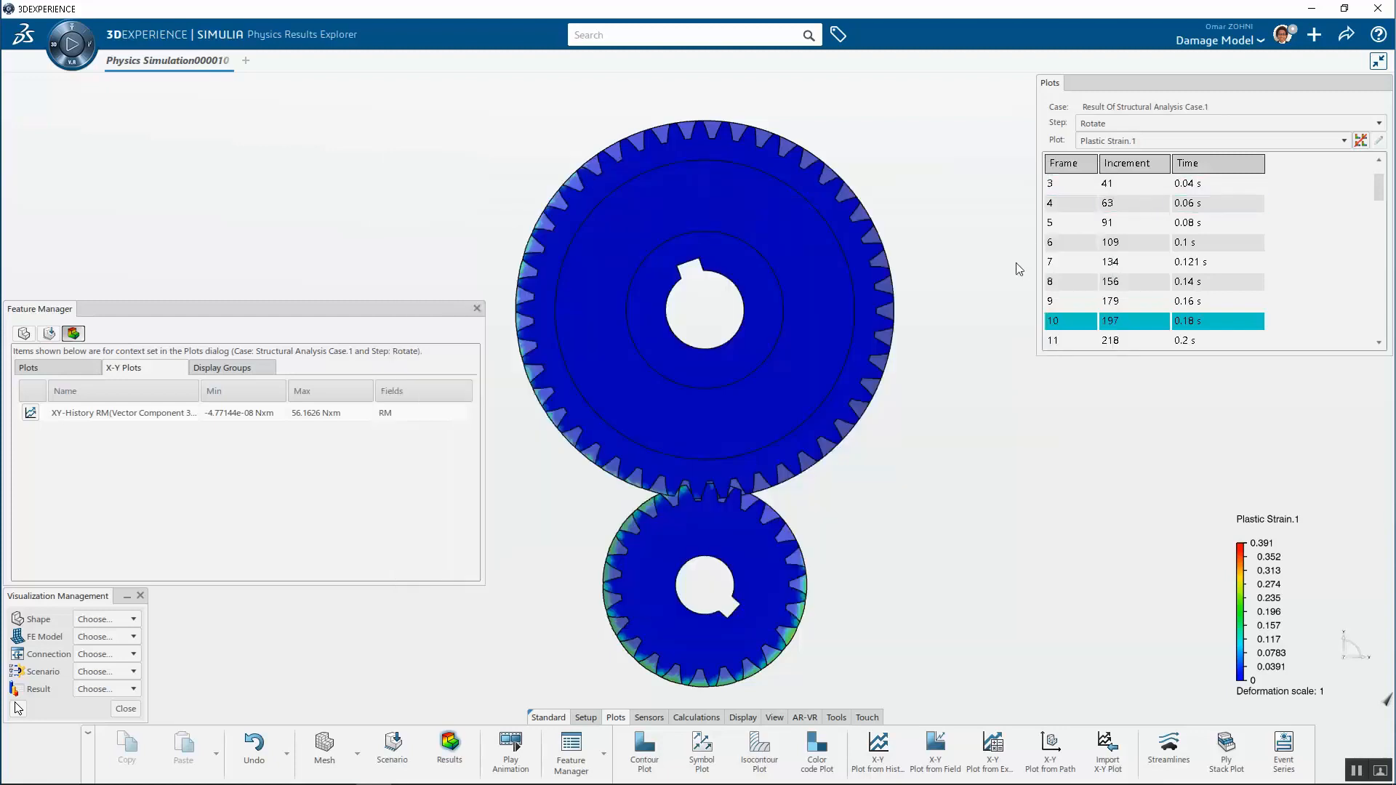